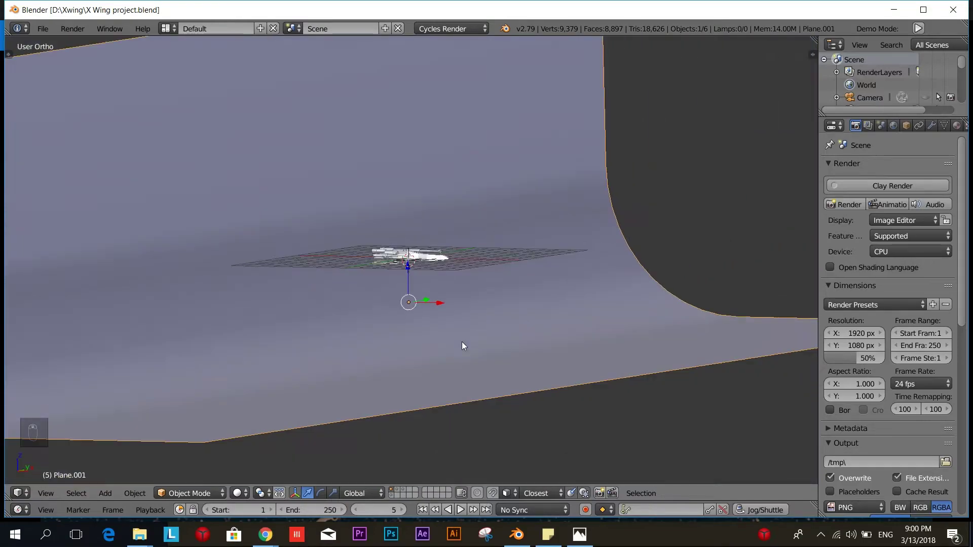
Step: Hide the curved backdrop plane behind the X-wing model
middle_click_drag(547, 354, 431, 314, "shift")
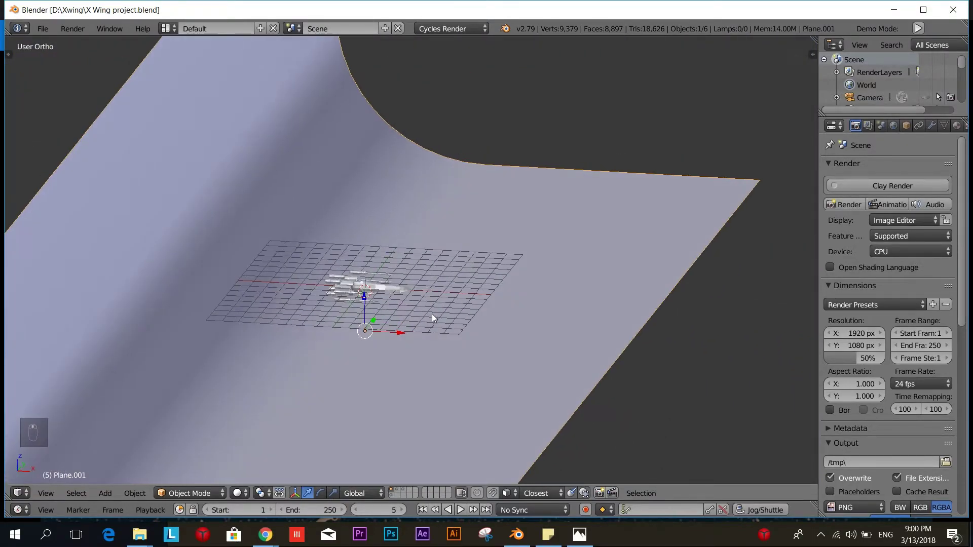
right_click(246, 230)
middle_click_drag(246, 230, 324, 261)
key("h")
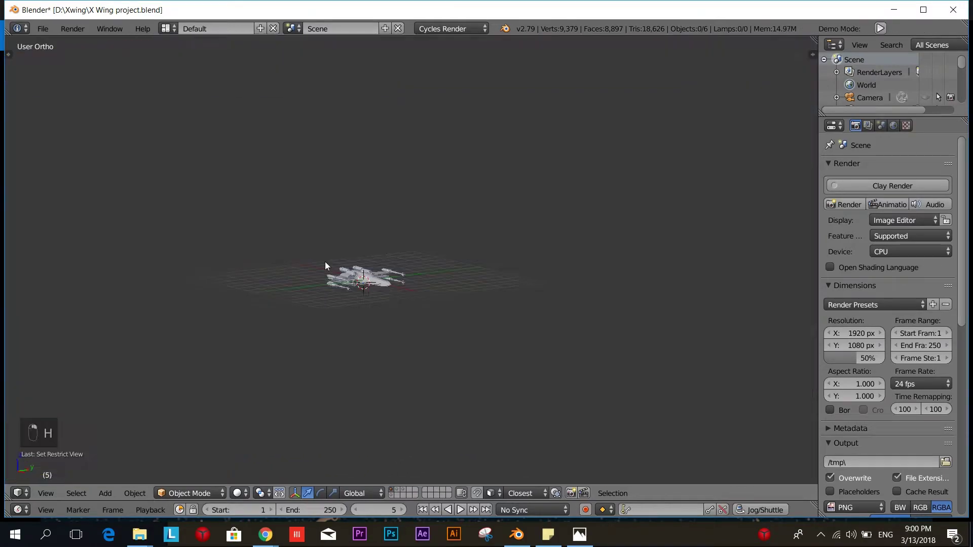
Step: Select the X-wing's fuselage against the side-view reference image and display its modifiers
middle_click_drag(409, 319, 523, 313)
key("KP_3")
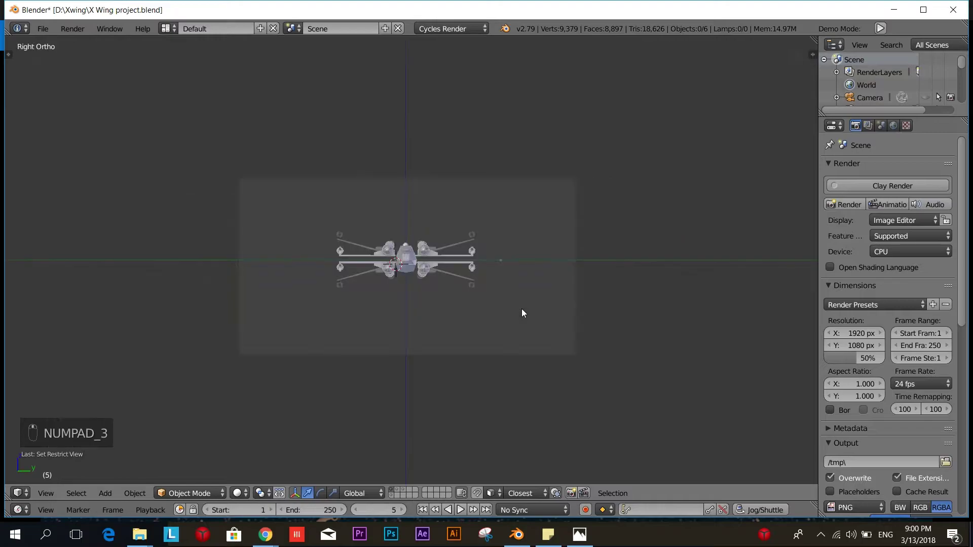
scroll(520, 309, "up", 6)
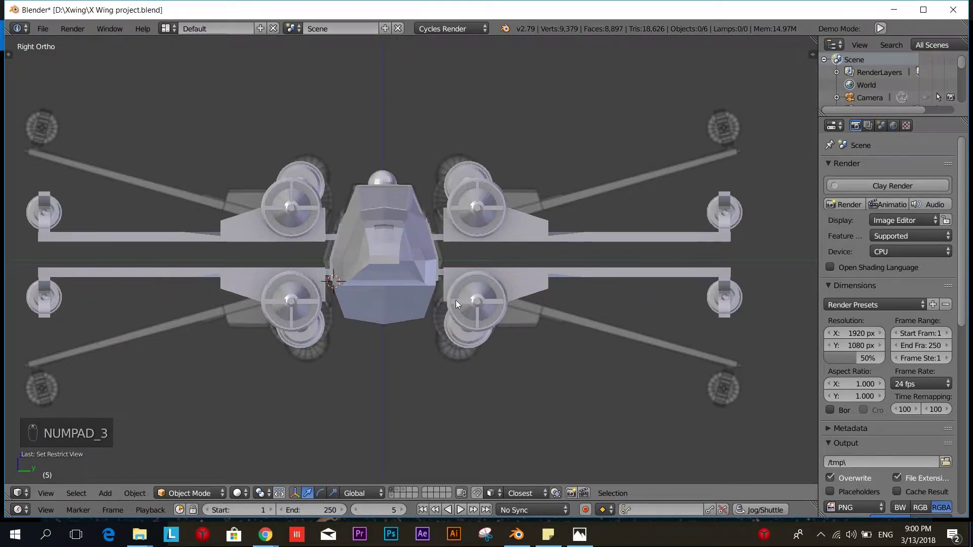
middle_click_drag(474, 302, 498, 299, "shift")
scroll(666, 334, "down", 4)
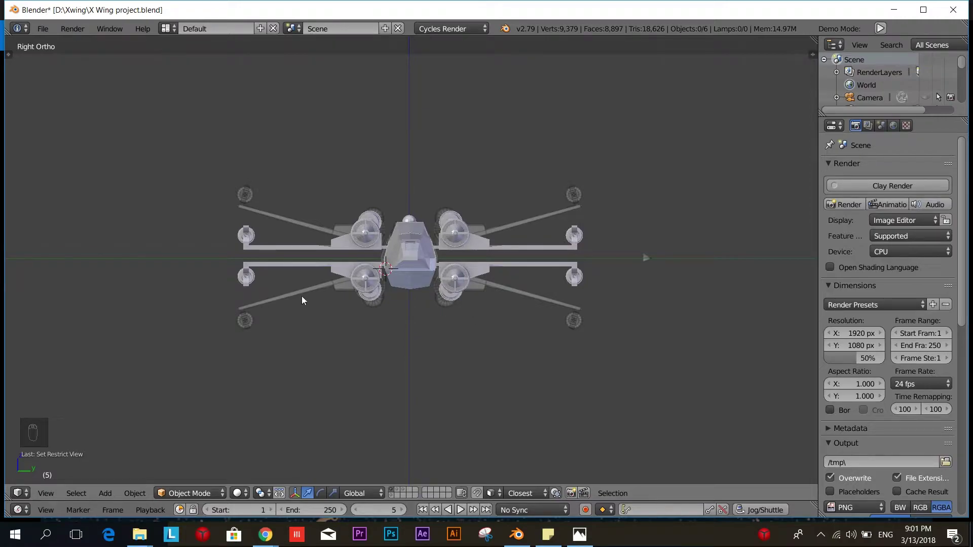
right_click(419, 255)
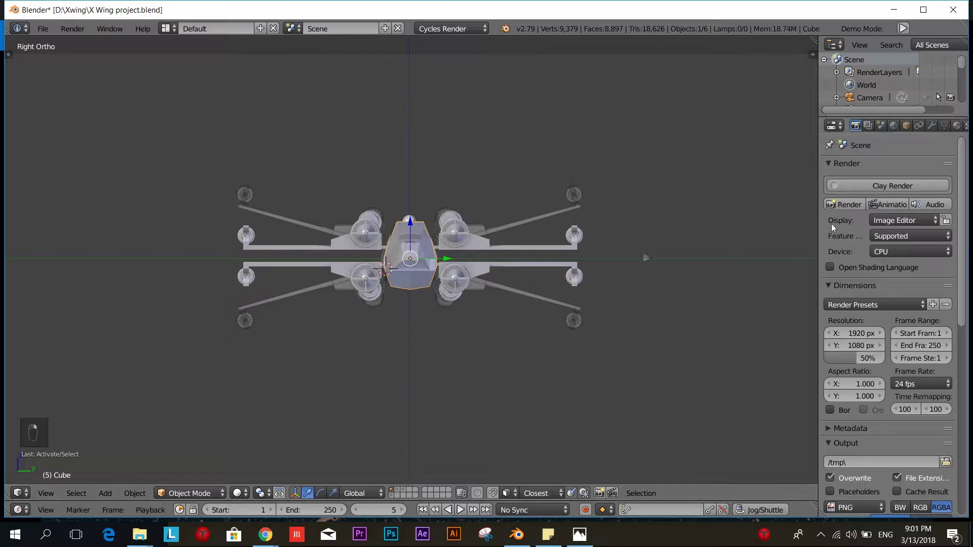
left_click(934, 130)
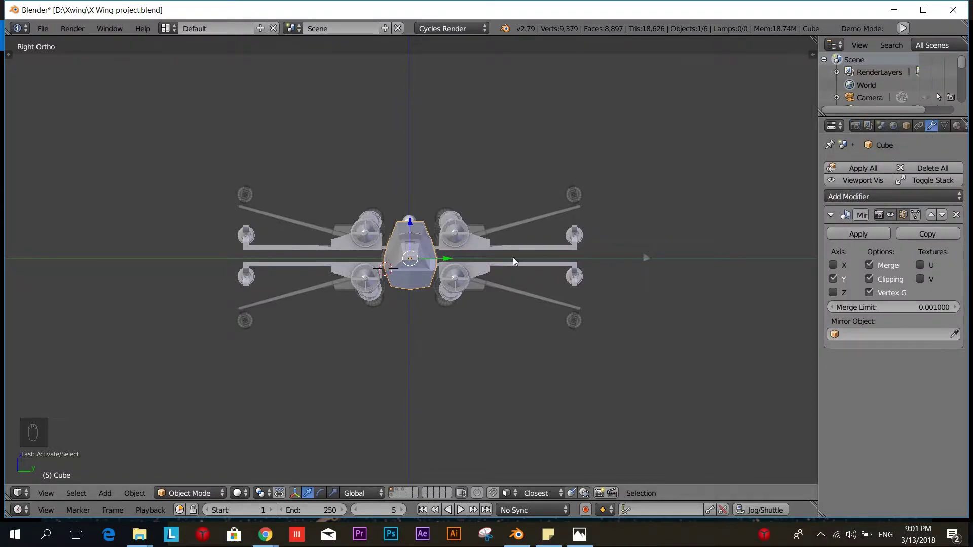
Step: Examine the fuselage mesh in Edit Mode to see which half is real geometry and which is mirrored
key("Tab")
left_click(602, 263)
scroll(693, 258, "up", 4)
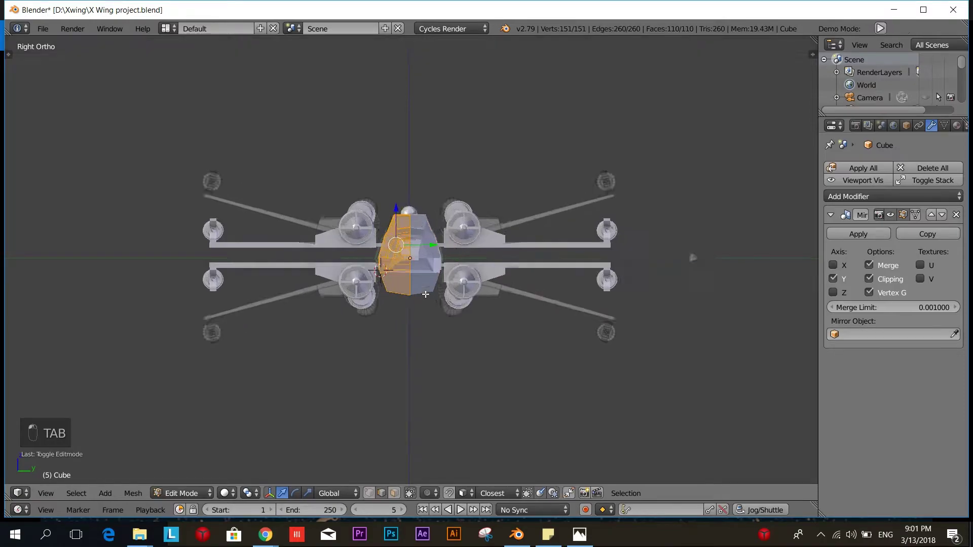
middle_click_drag(424, 292, 438, 311)
middle_click_drag(416, 157, 414, 142)
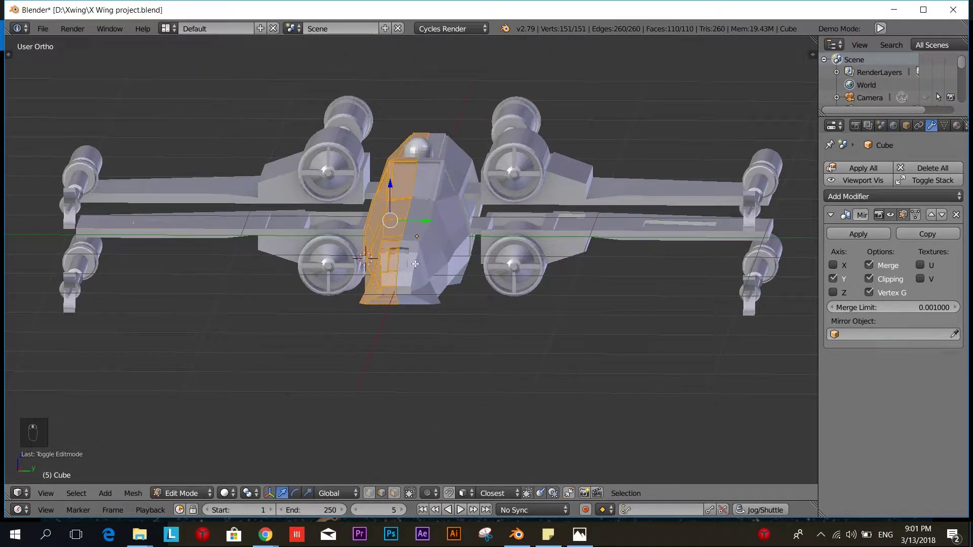
middle_click_drag(431, 272, 438, 275)
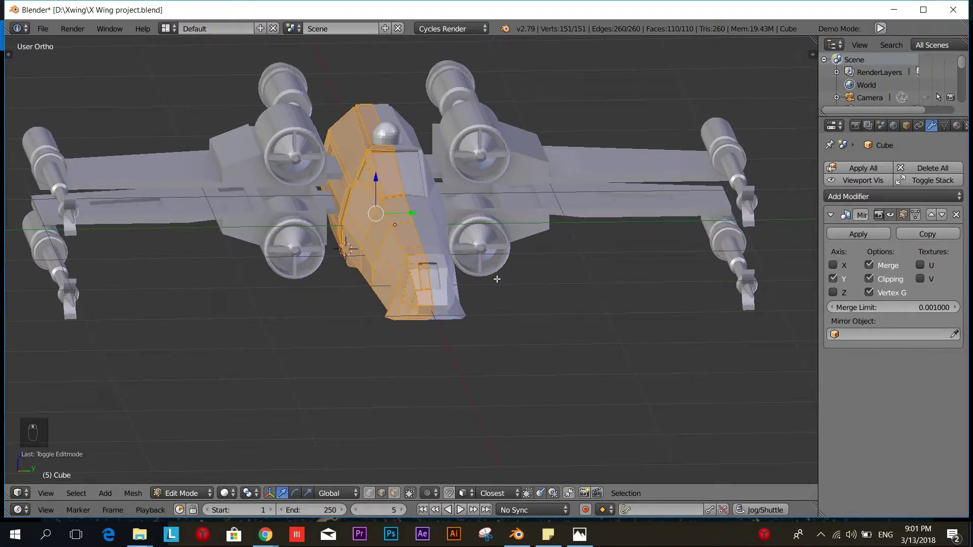
middle_click_drag(496, 278, 481, 278)
scroll(482, 277, "up", 5)
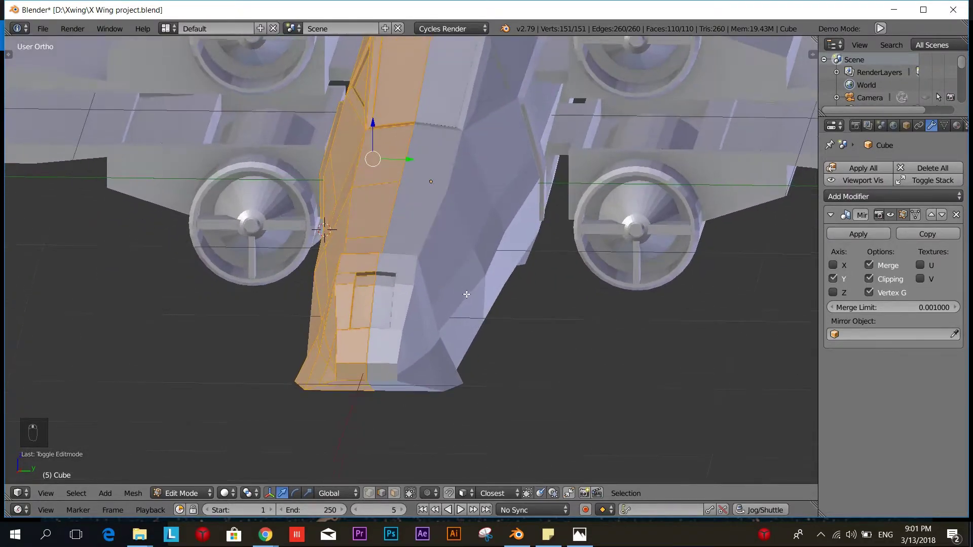
scroll(466, 294, "down", 2)
Step: Return the fuselage to Object Mode and apply its Mirror modifier
key("Tab")
left_click(391, 290)
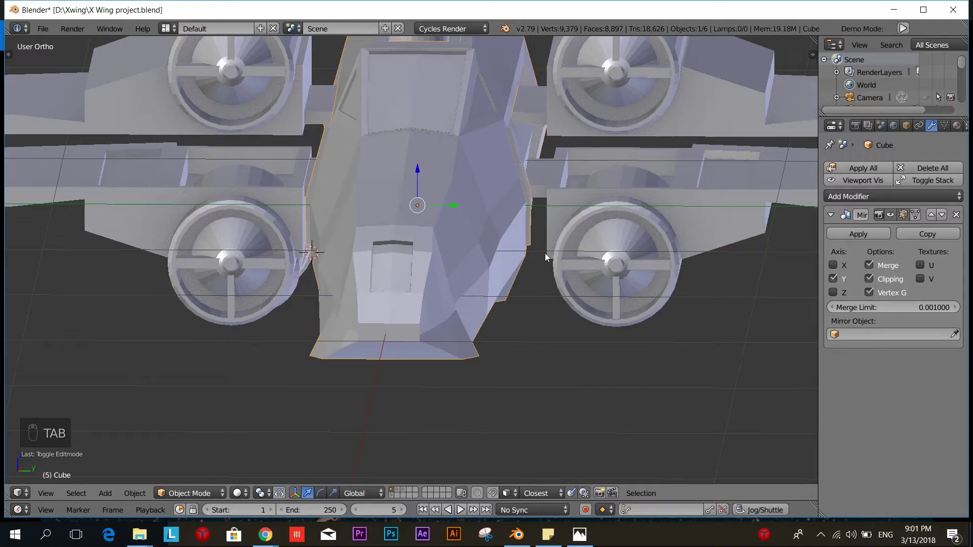
left_click(868, 231)
Step: Check the whole fuselage mesh in Edit Mode, and return to Object Mode
key("Tab")
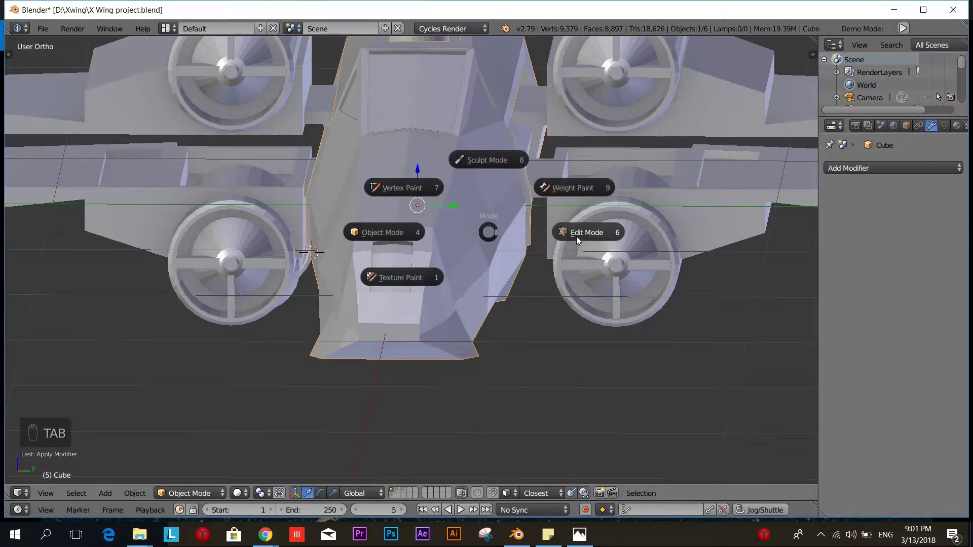
left_click(576, 236)
mouse_move(577, 236)
middle_mouse_down()
mouse_move(522, 249)
mouse_move(701, 283)
mouse_move(417, 191)
mouse_move(584, 252)
mouse_move(565, 232)
middle_mouse_up()
scroll(575, 232, "down", 2)
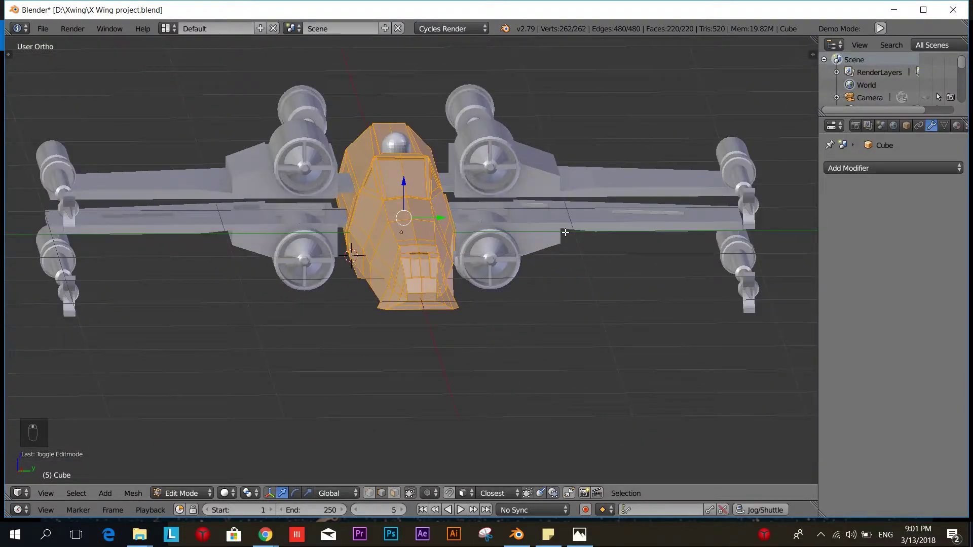
key("Tab")
left_click(458, 237)
Step: Apply the Mirror modifiers of the upper wing pair and the lower wing pair
right_click(494, 156)
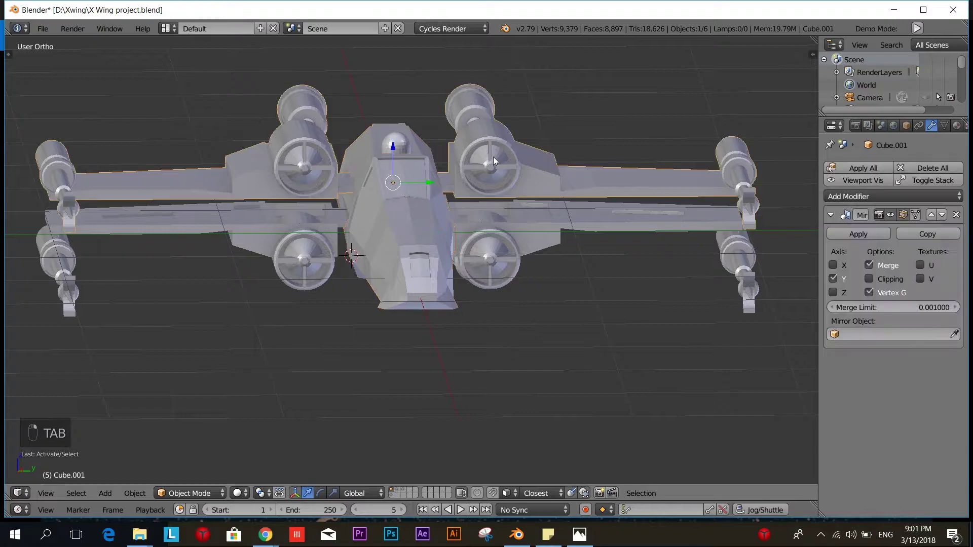
left_click(858, 233)
right_click(544, 247)
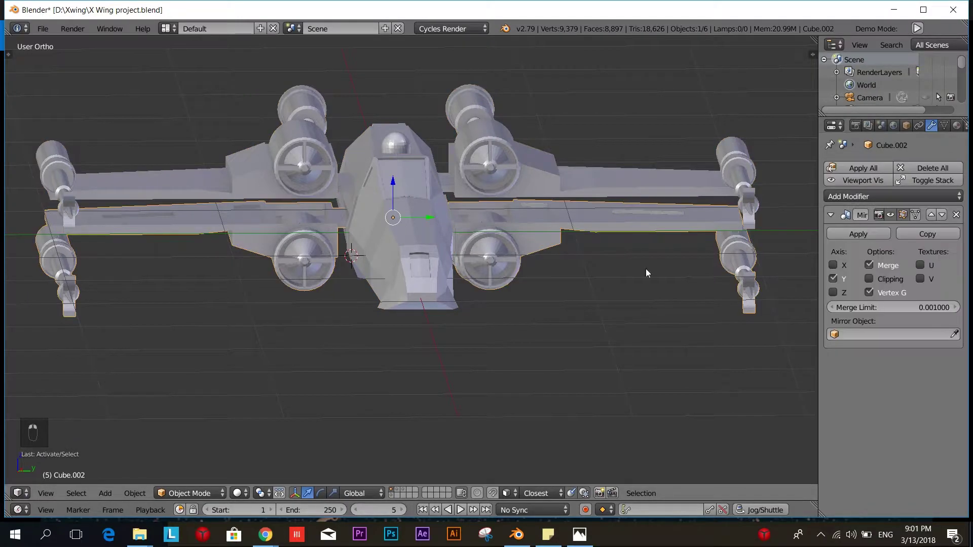
left_click(856, 234)
Step: Separate the +Y half of the lower wing pair by selection into its own object, and return to Object Mode
middle_click_drag(652, 299, 621, 298)
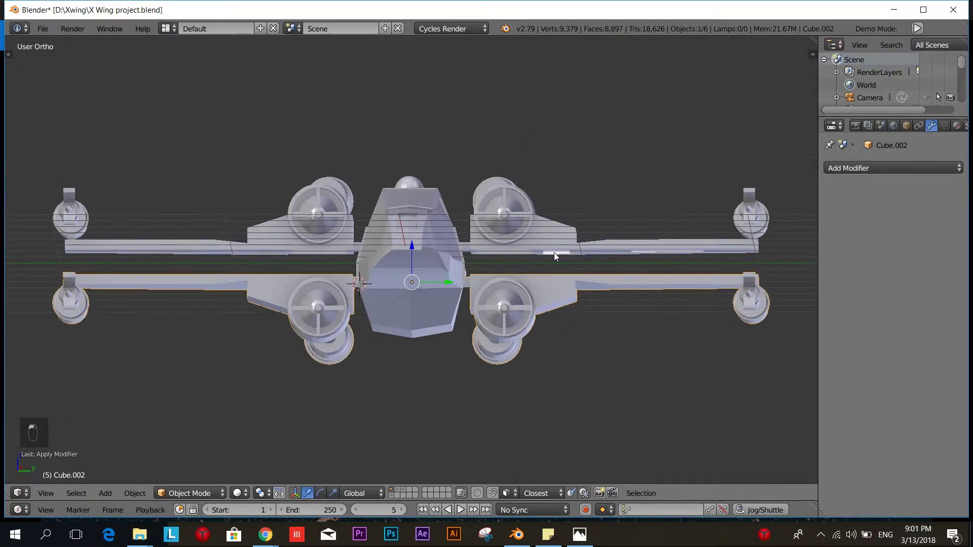
middle_click_drag(555, 252, 498, 294)
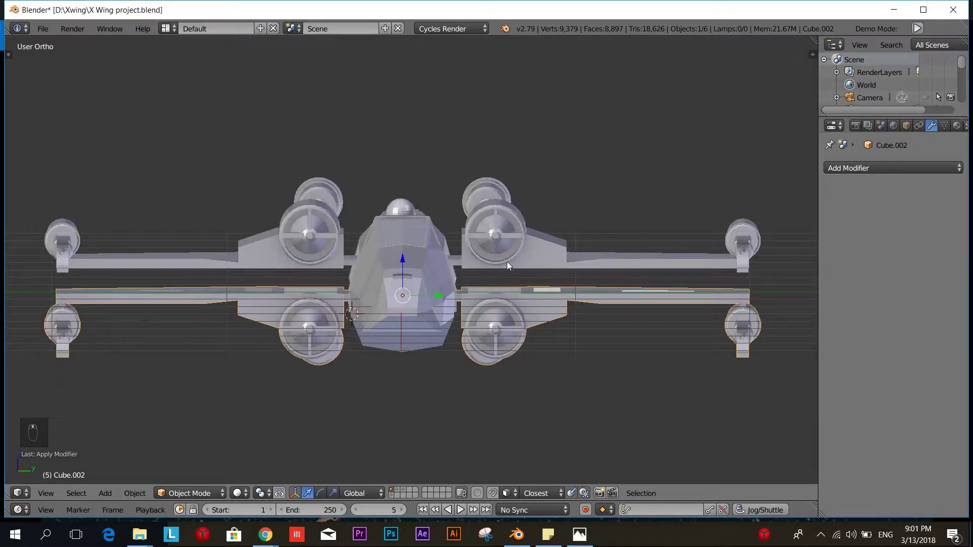
key("Tab")
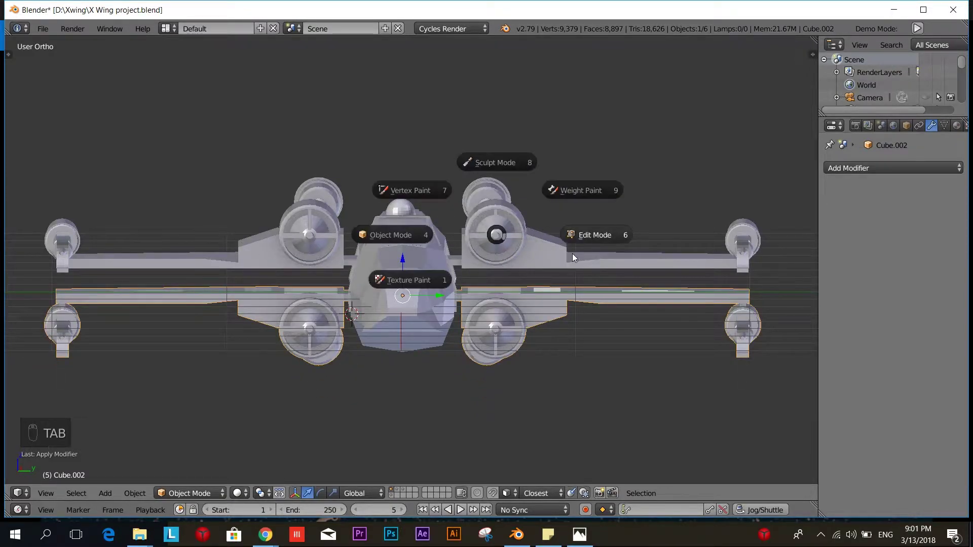
left_click(593, 234)
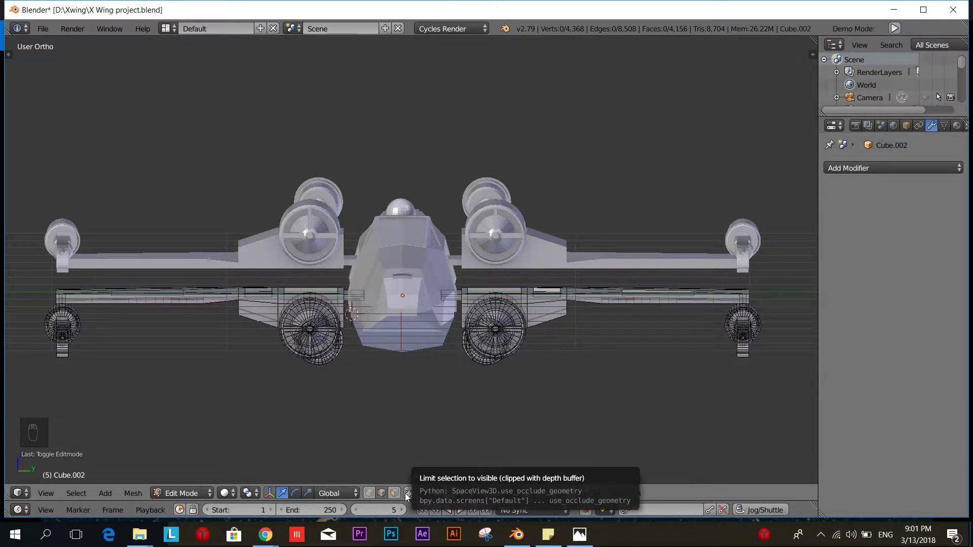
scroll(471, 345, "down", 2)
left_click(381, 493)
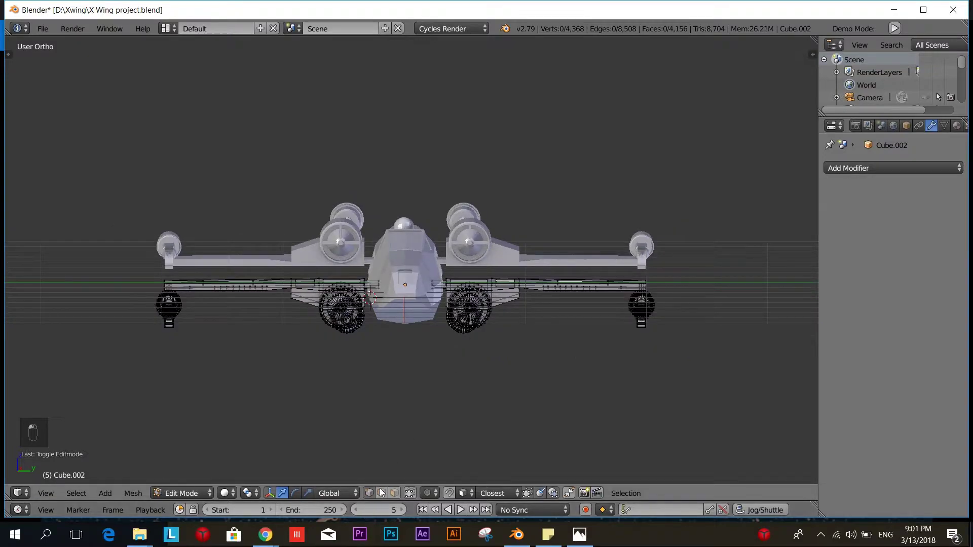
key("b")
left_click_drag(421, 228, 734, 403)
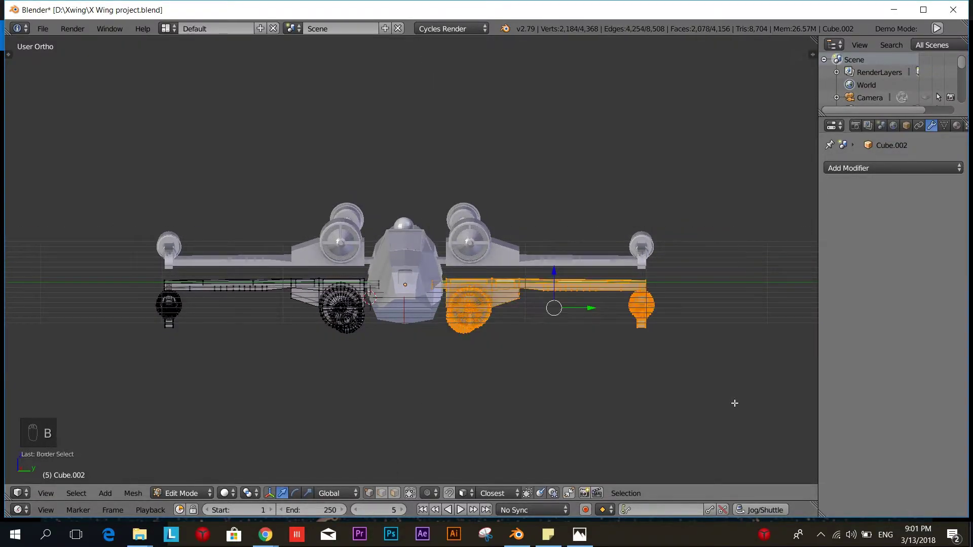
key("p")
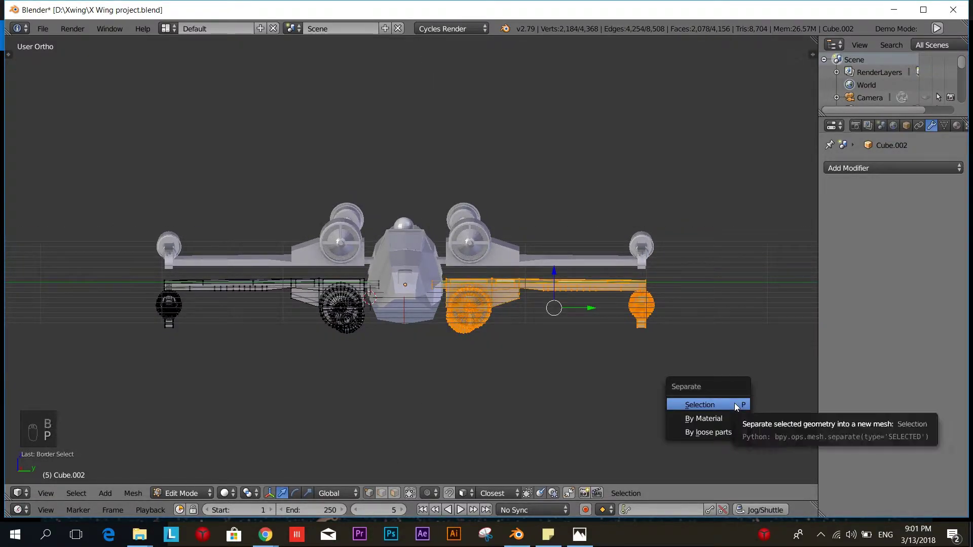
left_click(734, 403)
key("Tab")
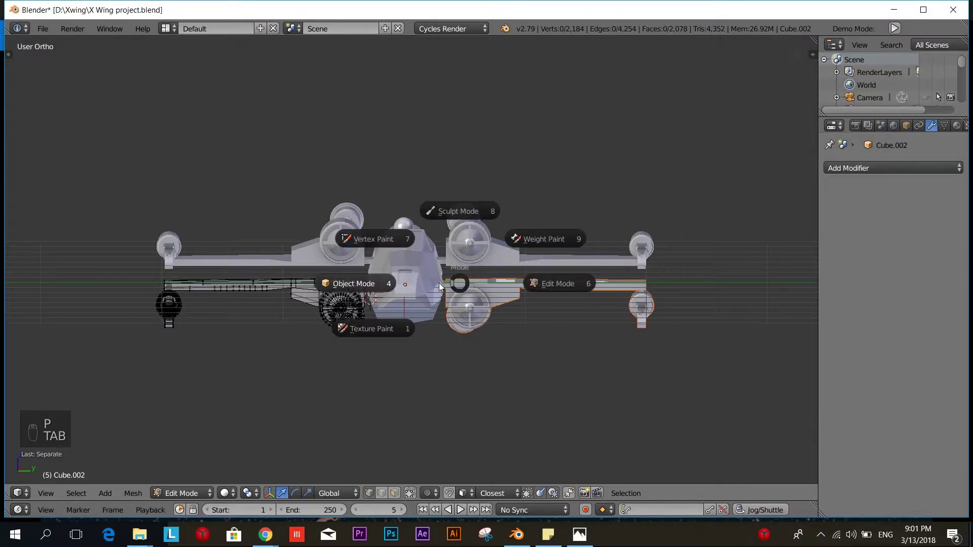
left_click(354, 281)
Step: Separate the +Y half of the upper wing pair by selection into its own object, and return to Object Mode
scroll(471, 328, "up", 4)
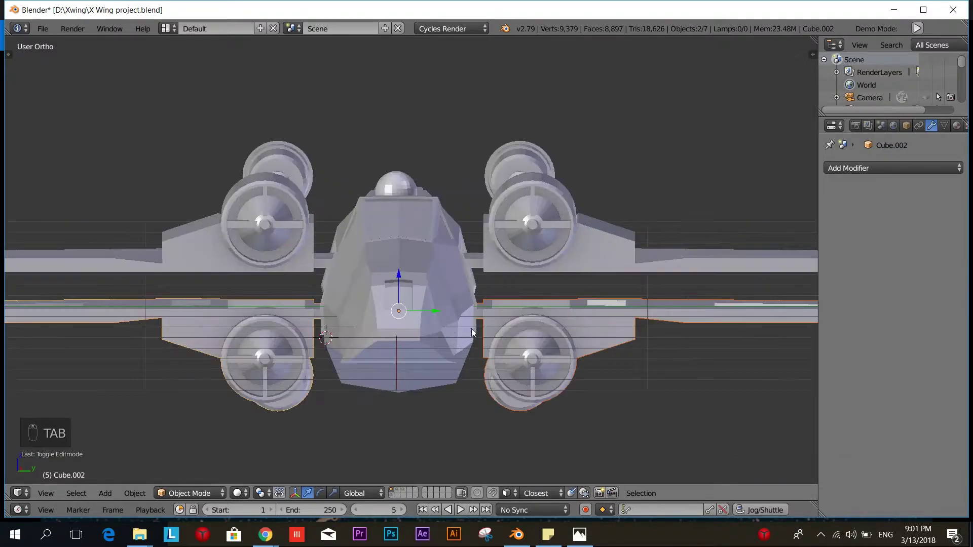
right_click(519, 236)
key("Tab")
left_click(595, 242)
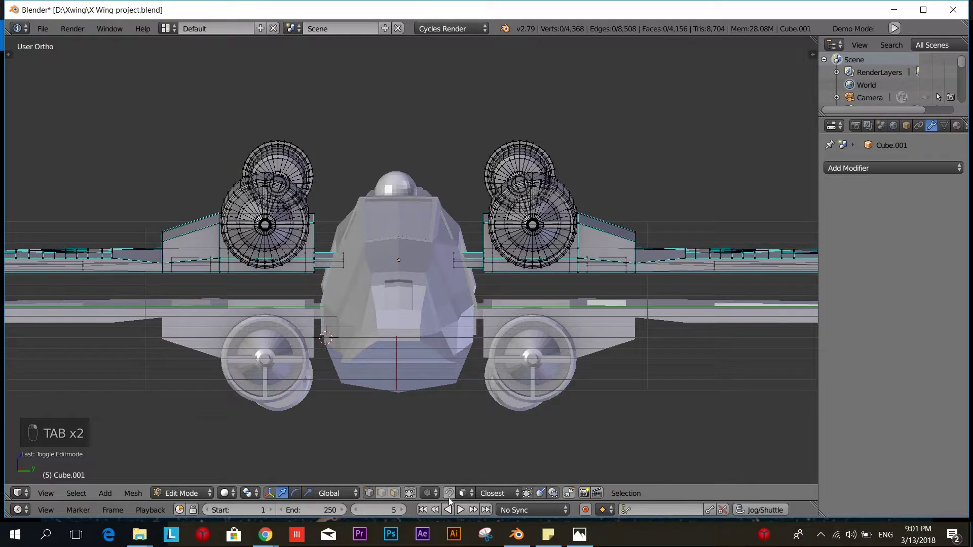
left_click(410, 496)
scroll(434, 418, "down", 3)
key("b")
left_click_drag(404, 134, 745, 352)
key("p")
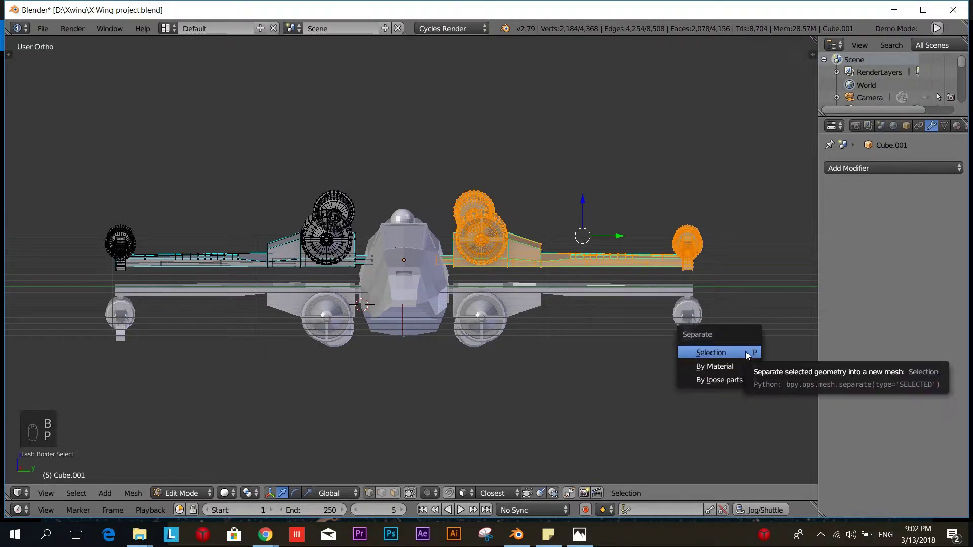
left_click(740, 352)
key("Tab")
left_click(299, 268)
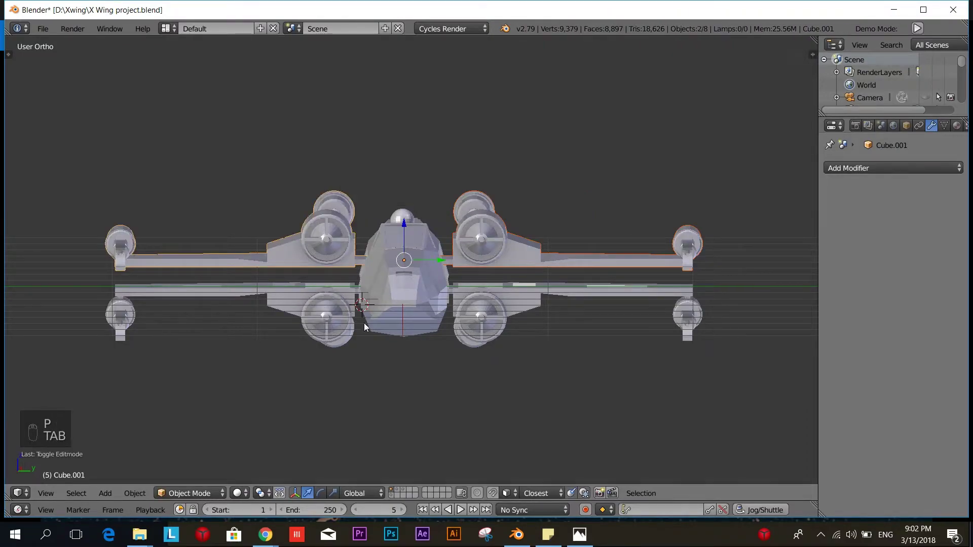
Step: In the right orthographic view, rotate the upper +Y wing upward to the open angle of the reference image
key("KP_3")
scroll(420, 350, "up", 3)
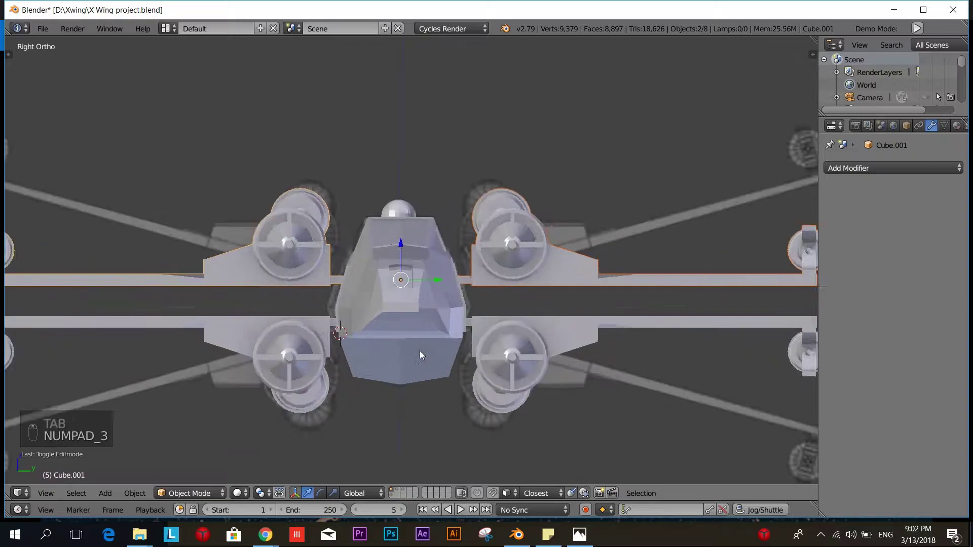
scroll(490, 367, "down", 4)
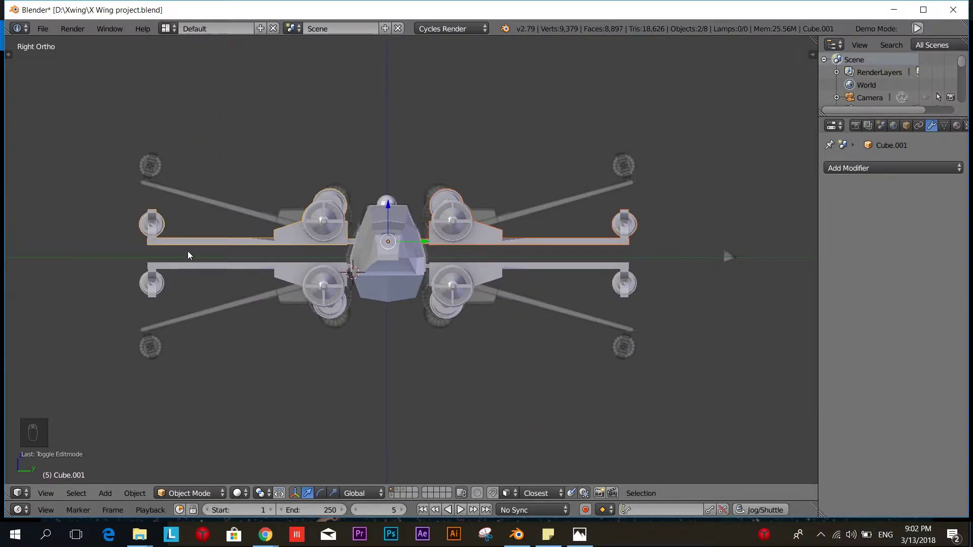
right_click(481, 238)
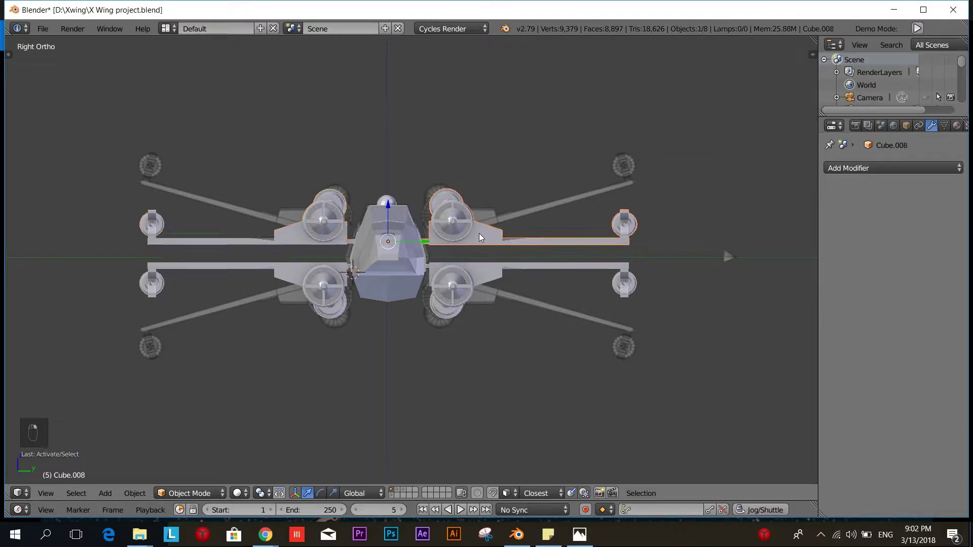
scroll(671, 240, "up", 3)
scroll(665, 241, "down", 3)
key("r")
left_click(684, 162)
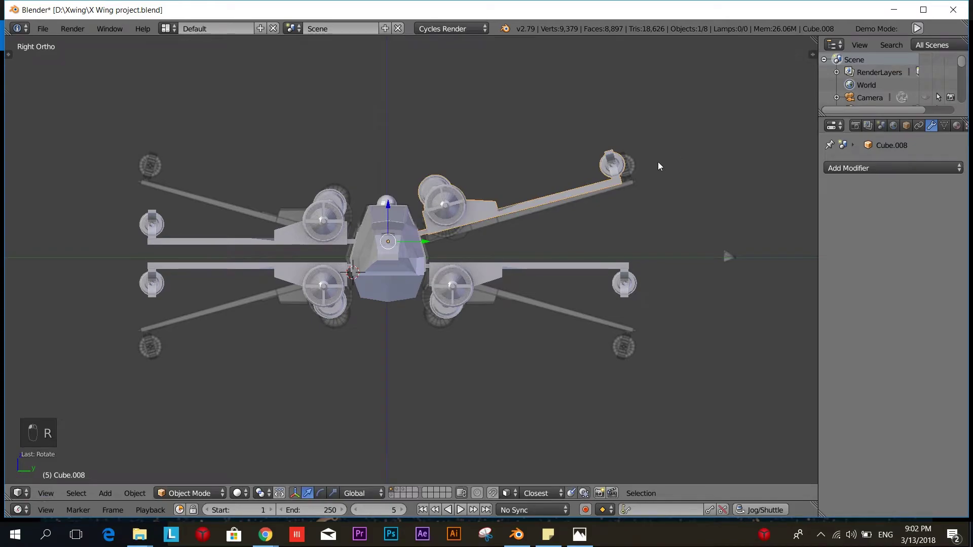
Step: Move the upper +Y wing slightly down to line it up with the reference wing
key("g")
right_click(700, 170)
key("r")
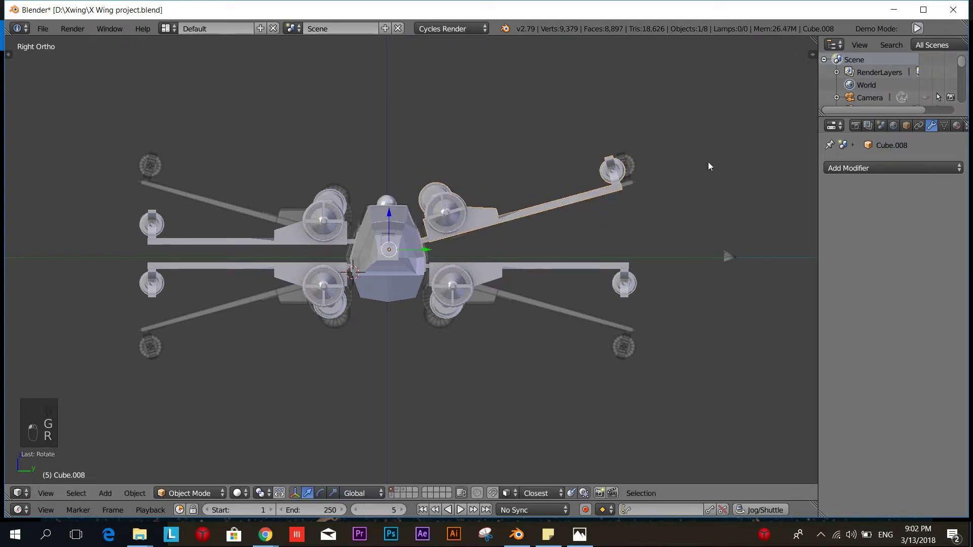
right_click(708, 165)
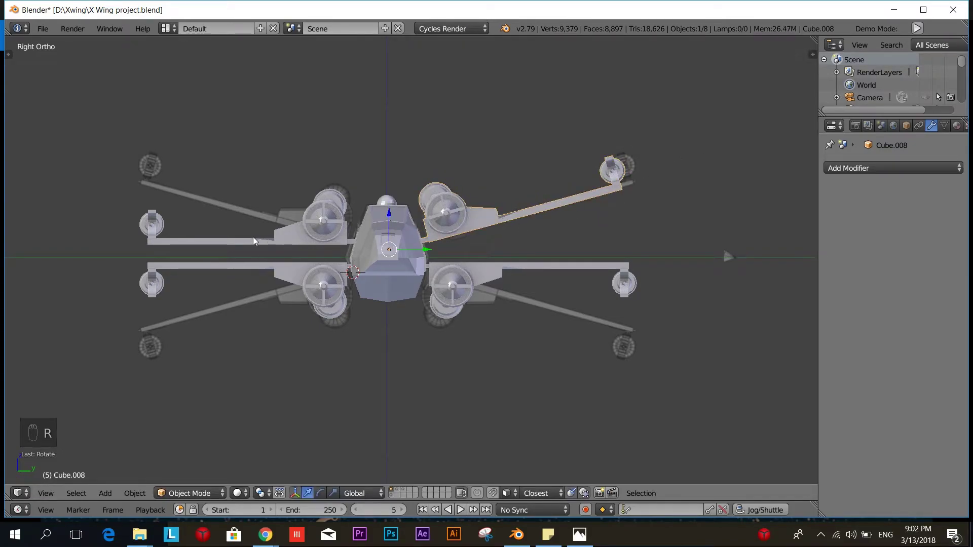
Step: Rotate the upper −Y wing upward to the reference's open angle and shift it into line with the fuselage and reference wing
right_click(290, 248)
key("r")
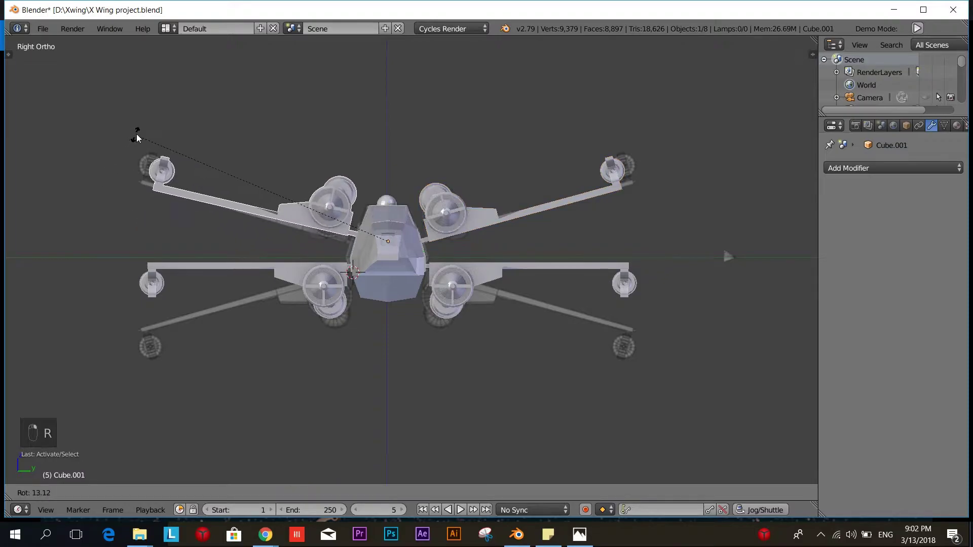
left_click(228, 152)
key("g")
key("r")
key("g")
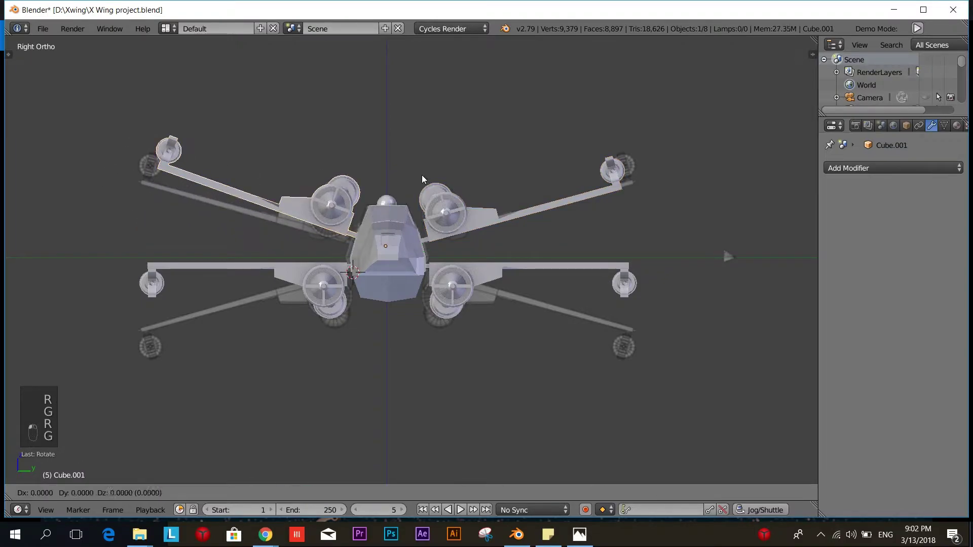
left_click(419, 187)
key("r")
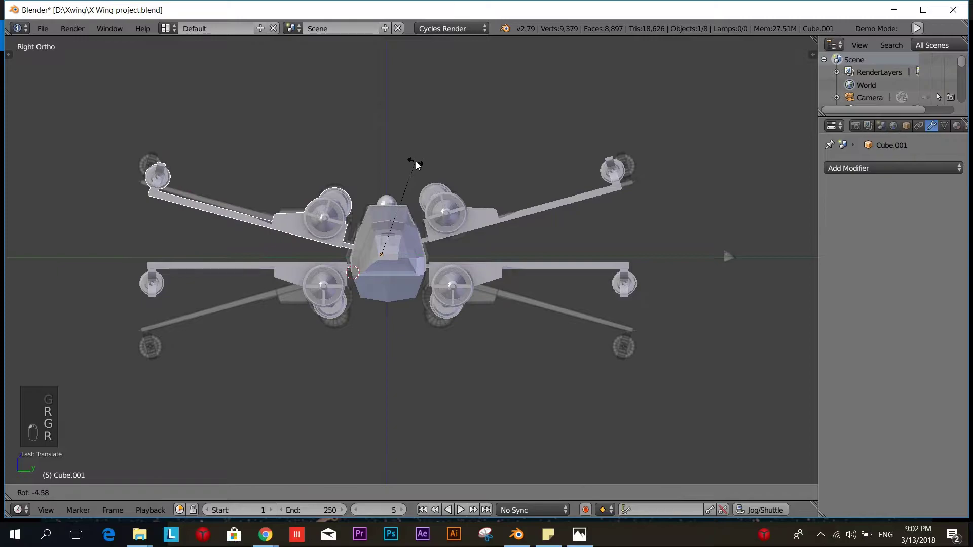
left_click(419, 171)
key("g")
left_click(420, 169)
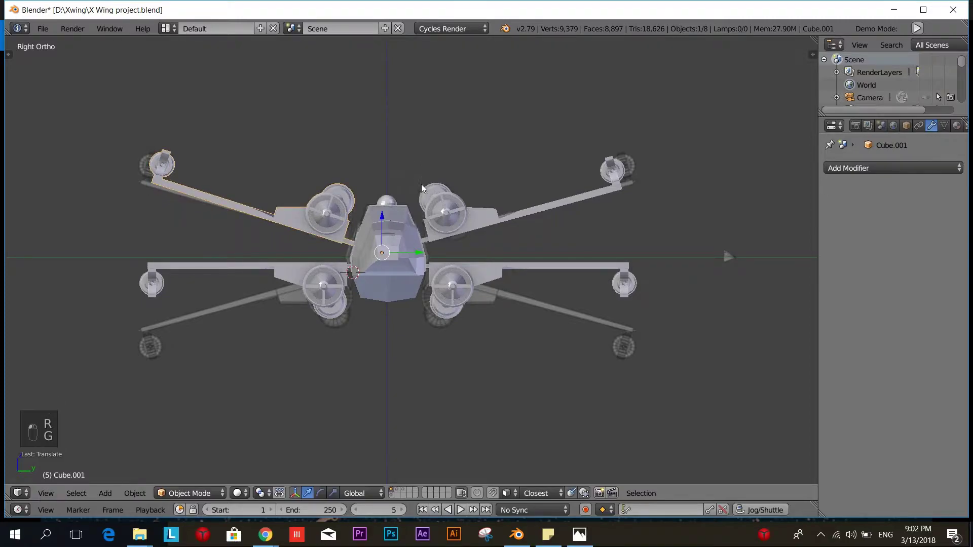
Step: Rotate the lower −Y wing downward to the open angle of the reference image
right_click(290, 290)
key("r")
left_click(241, 312)
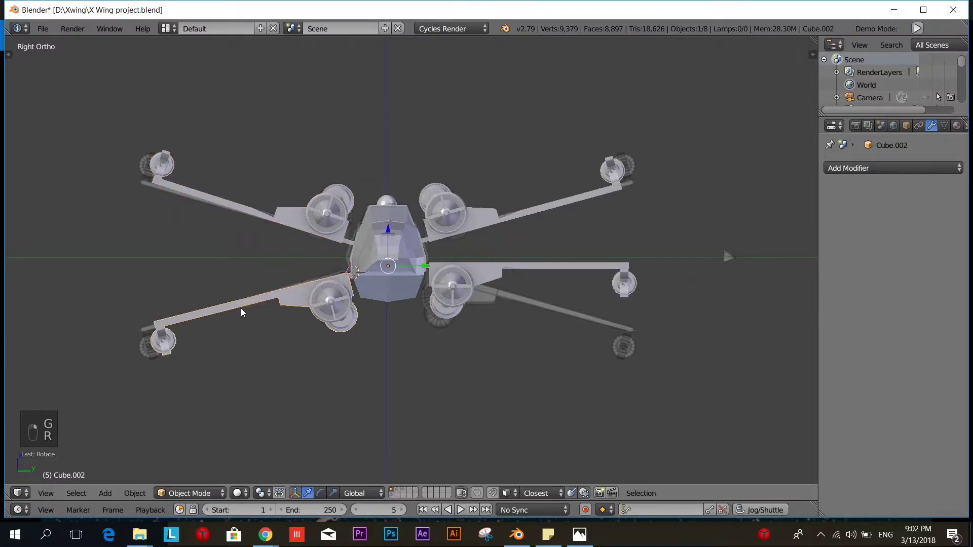
Step: Rotate the lower +Y wing downward to the reference's open angle and shift it against the fuselage
right_click(505, 272)
key("r")
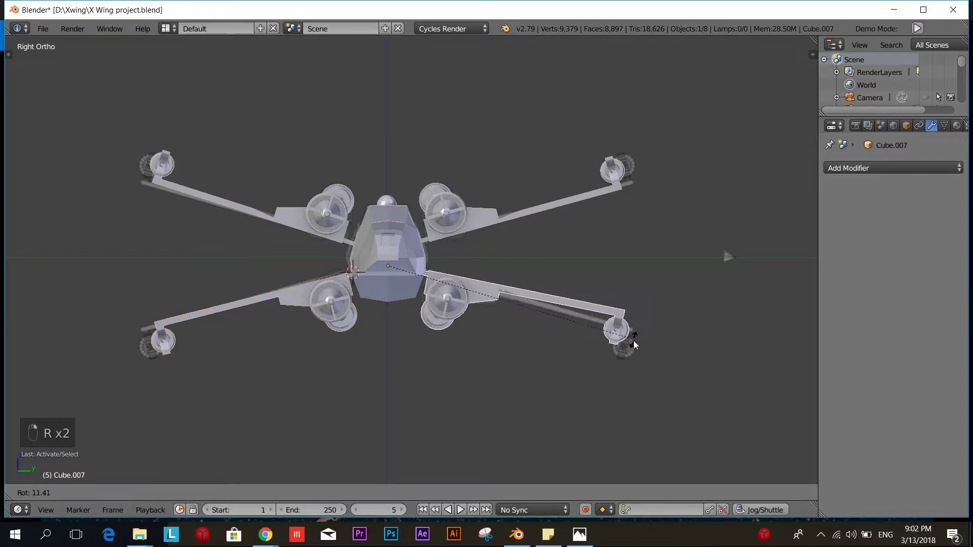
left_click(633, 357)
key("g")
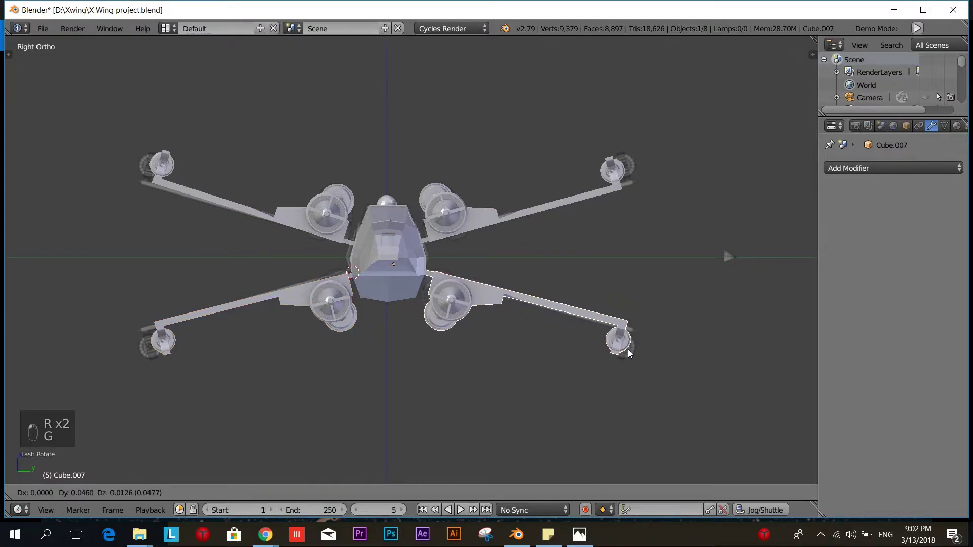
left_click(628, 348)
key("r")
left_click(670, 351)
key("g")
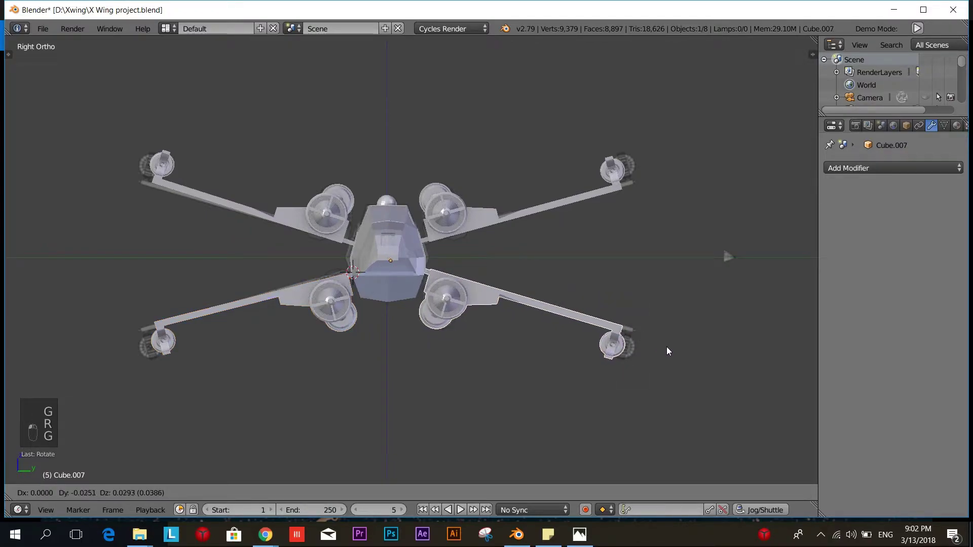
left_click(667, 349)
Step: Nudge the lower −Y wing slightly to fine-tune its position against the fuselage
scroll(665, 348, "down", 2)
right_click(352, 293)
key("g")
left_click(352, 292)
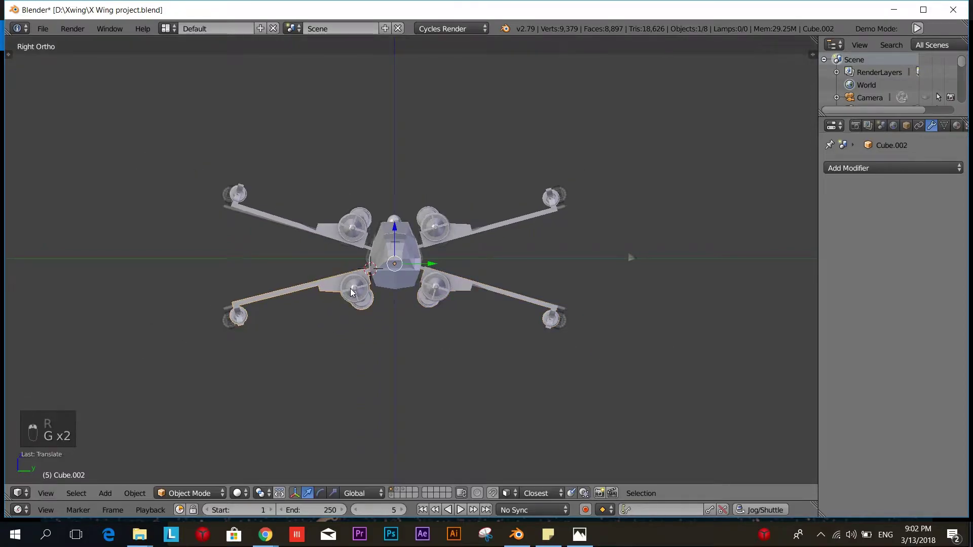
Step: Set the viewport shading to Material and inspect the coloured X-wing with its opened wings
middle_click_drag(352, 293, 432, 348)
scroll(417, 348, "up", 6)
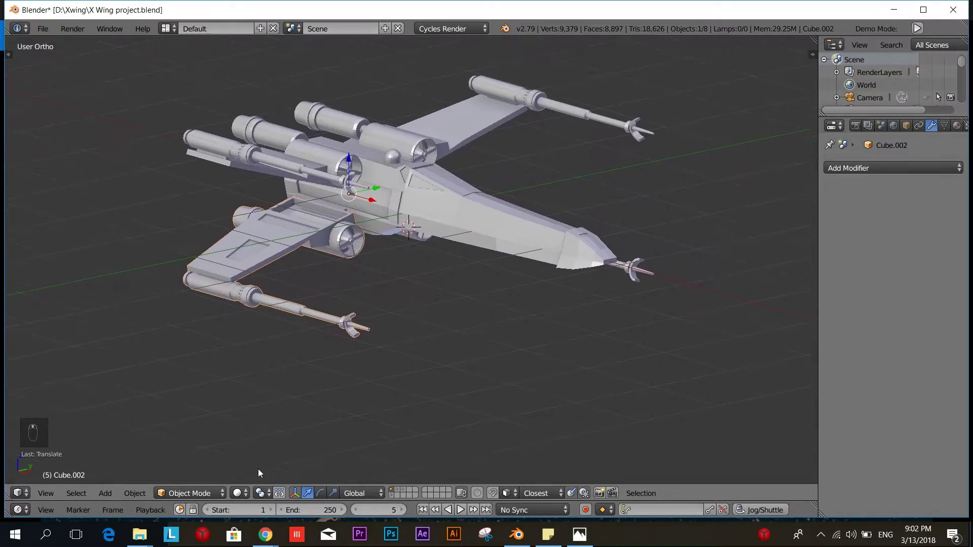
left_click(238, 494)
left_click(260, 426)
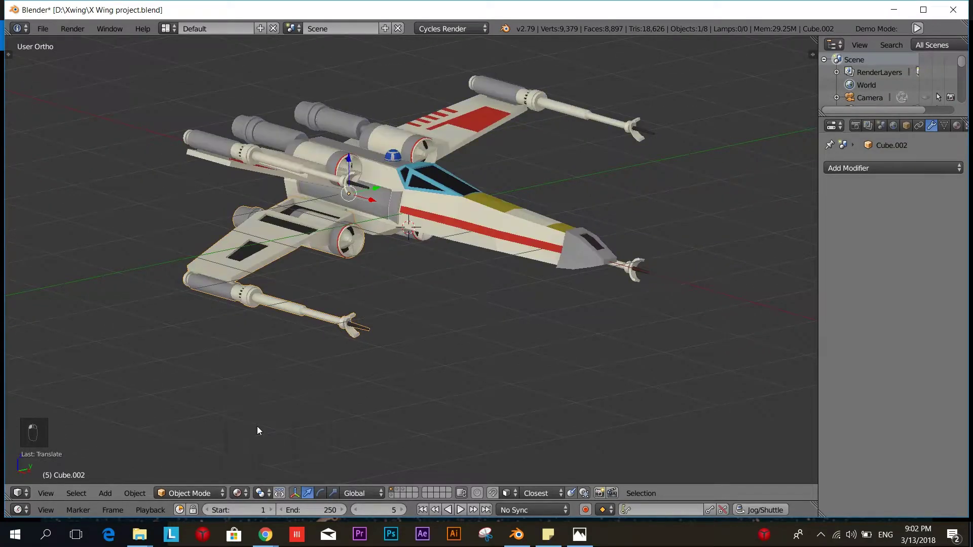
scroll(437, 366, "down", 4)
mouse_move(436, 366)
middle_mouse_down()
mouse_move(364, 366)
mouse_move(394, 382)
mouse_move(380, 347)
mouse_move(407, 369)
middle_mouse_up()
scroll(381, 347, "down", 2)
Step: Clear the selection and border-select all parts of the X-wing
key("a")
scroll(400, 347, "up", 3)
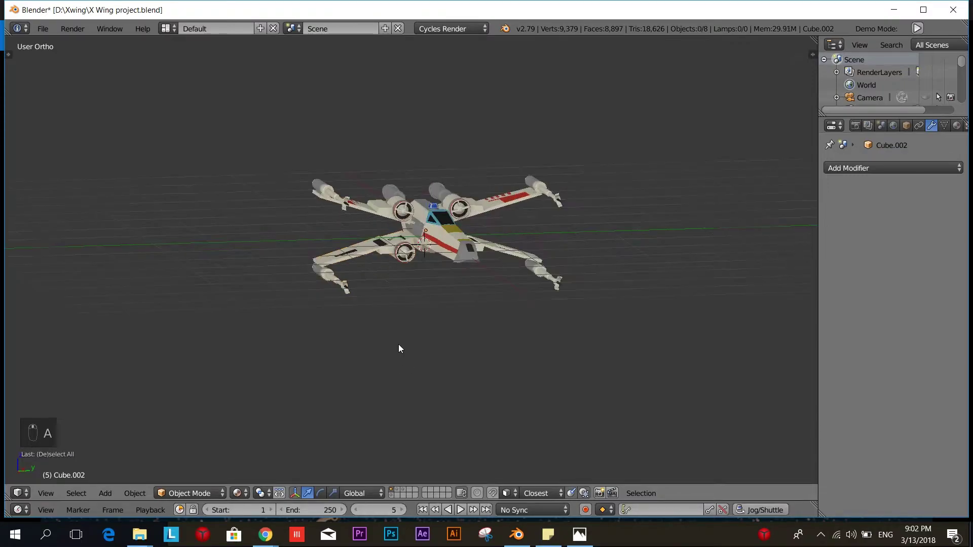
scroll(330, 221, "down", 3)
key("b")
left_click_drag(285, 158, 588, 345)
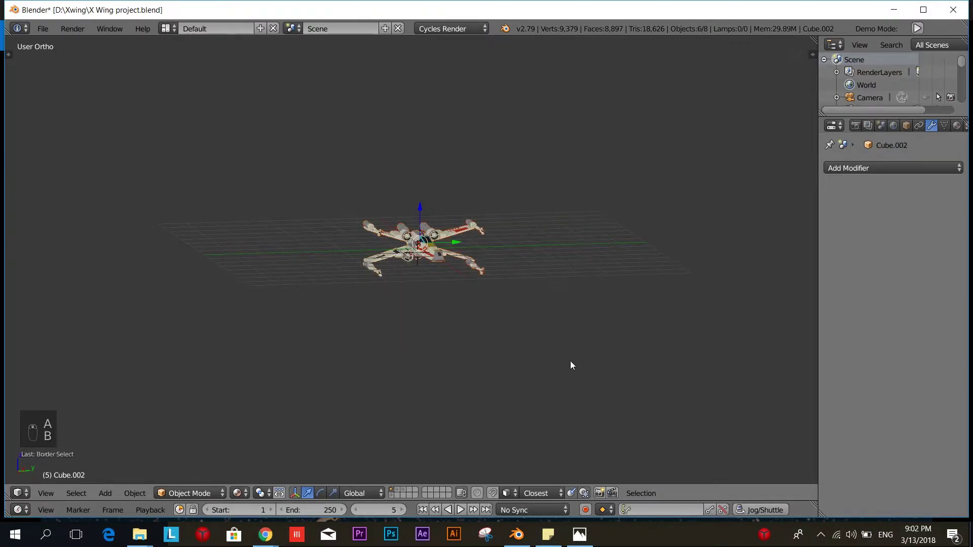
Step: Check the squadron reference render Xwing squadron 2 1.png in Photos and return to Blender
key("alt+Tab")
key("alt+Tab")
key("alt+Tab")
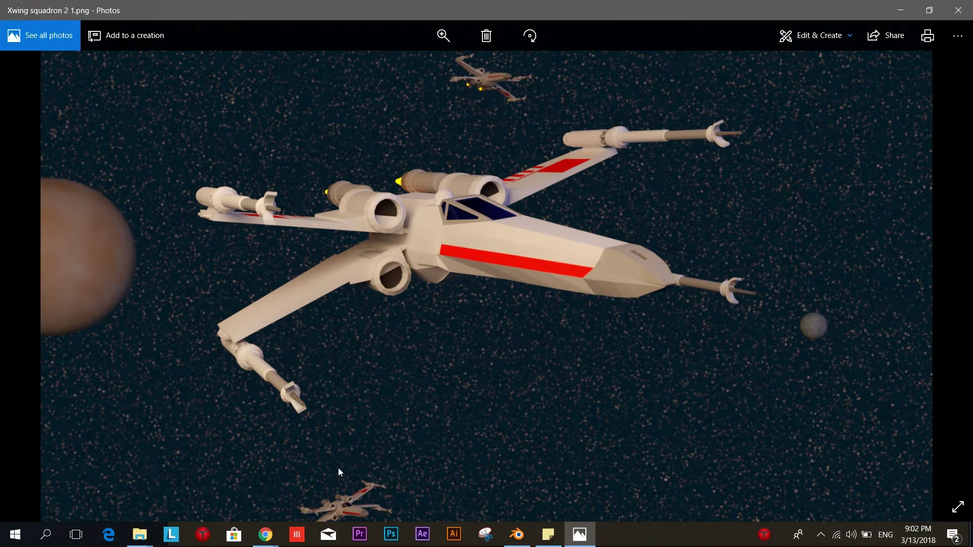
key("alt+Tab")
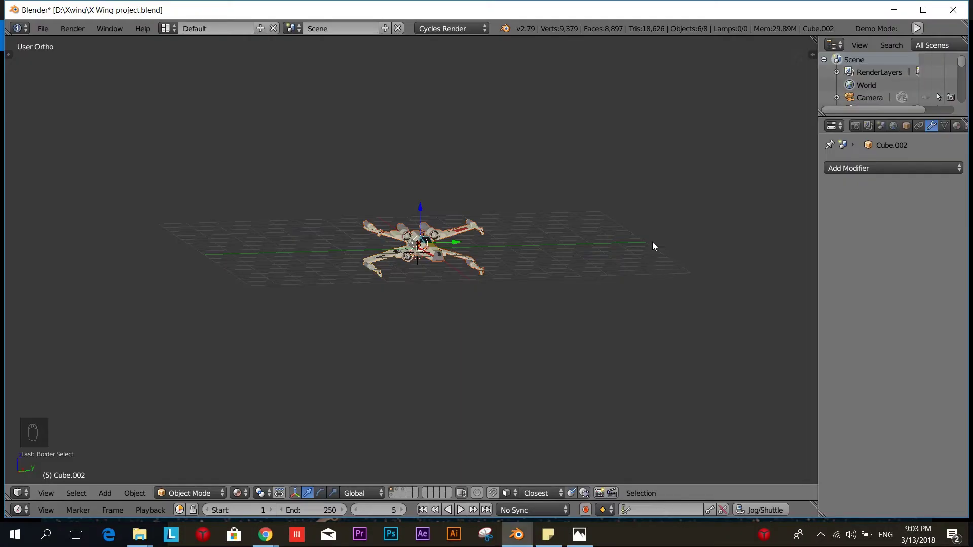
Step: Duplicate the whole X-wing and place the copy behind and above the original
middle_click_drag(504, 245, 620, 289)
key("shift+d")
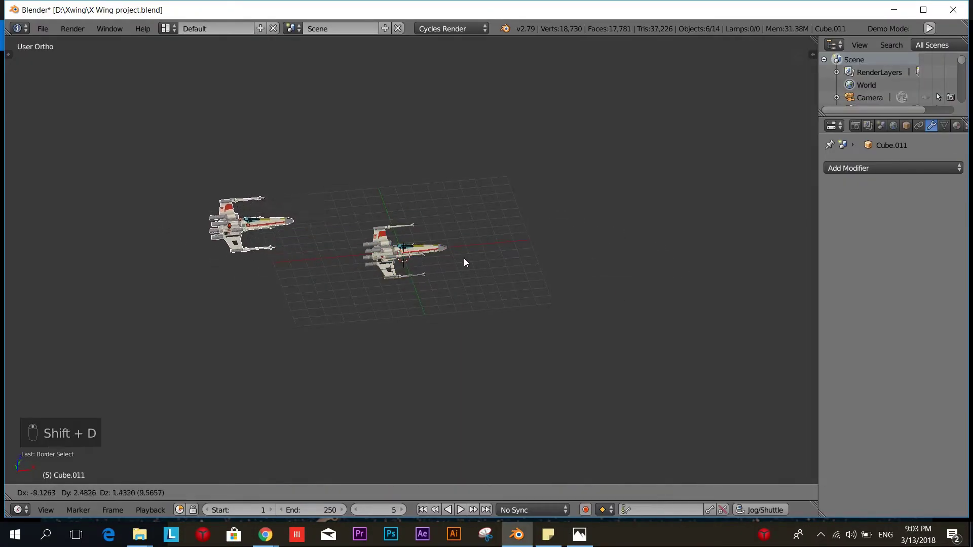
left_click(452, 226)
Step: In the camera view, reveal all hidden objects, then hide only the starfield backdrop again
key("KP_0")
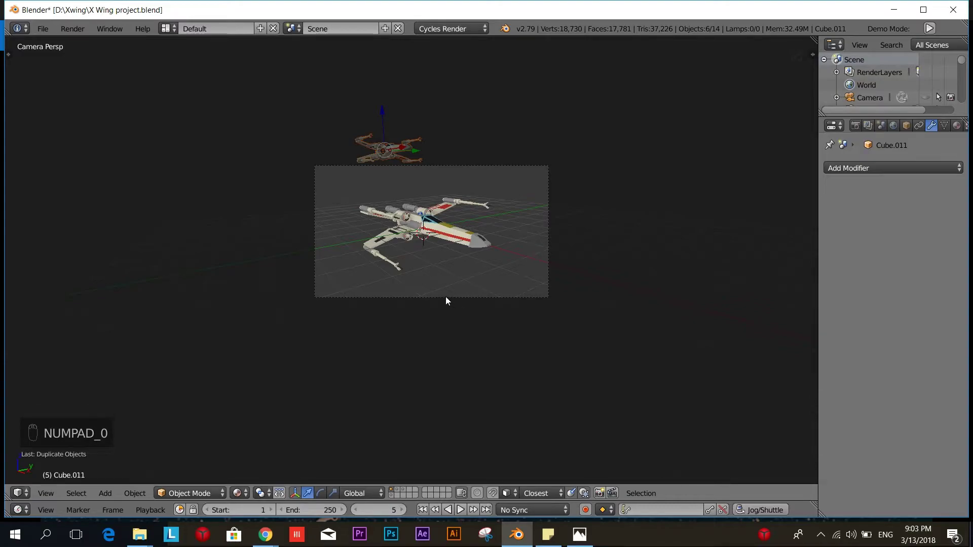
scroll(428, 404, "up", 4)
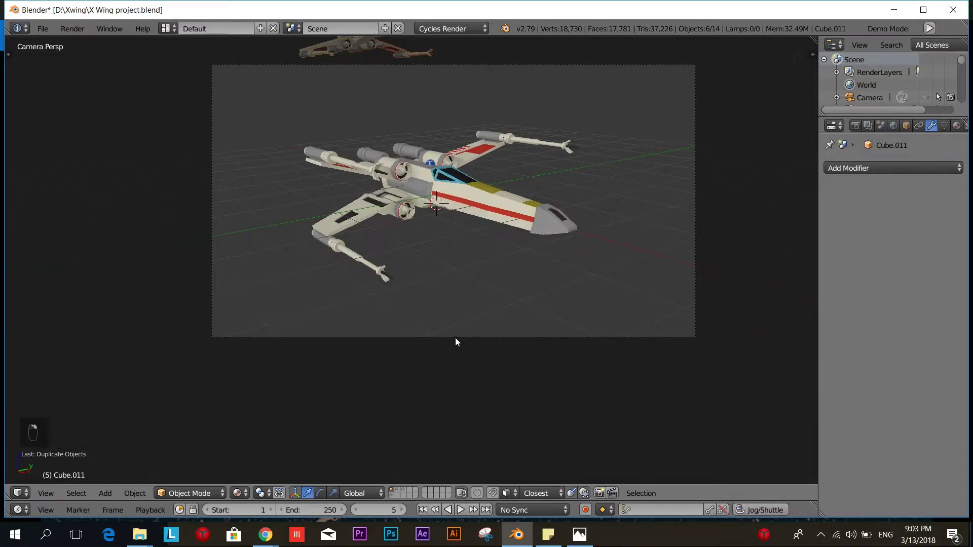
scroll(454, 336, "down", 3)
key("Tab")
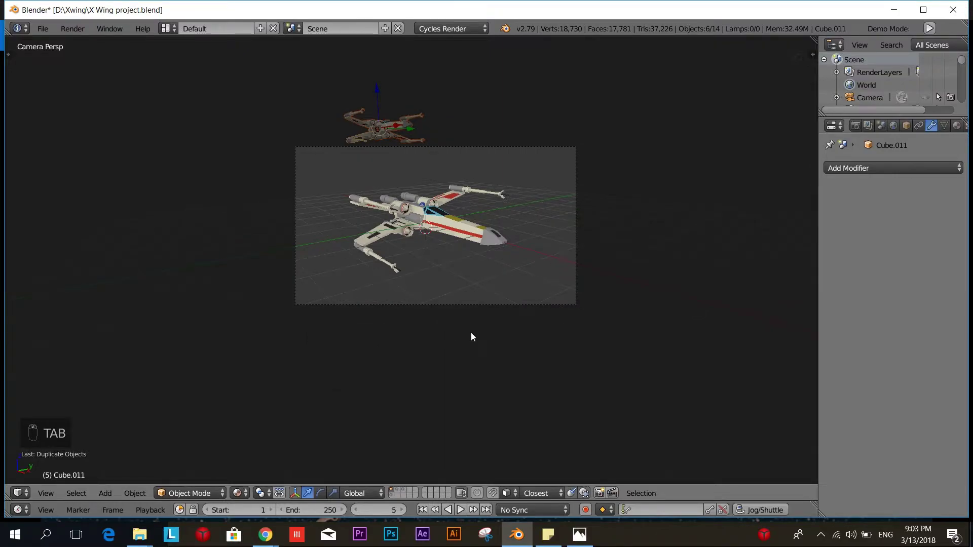
key("Tab")
key("alt+h")
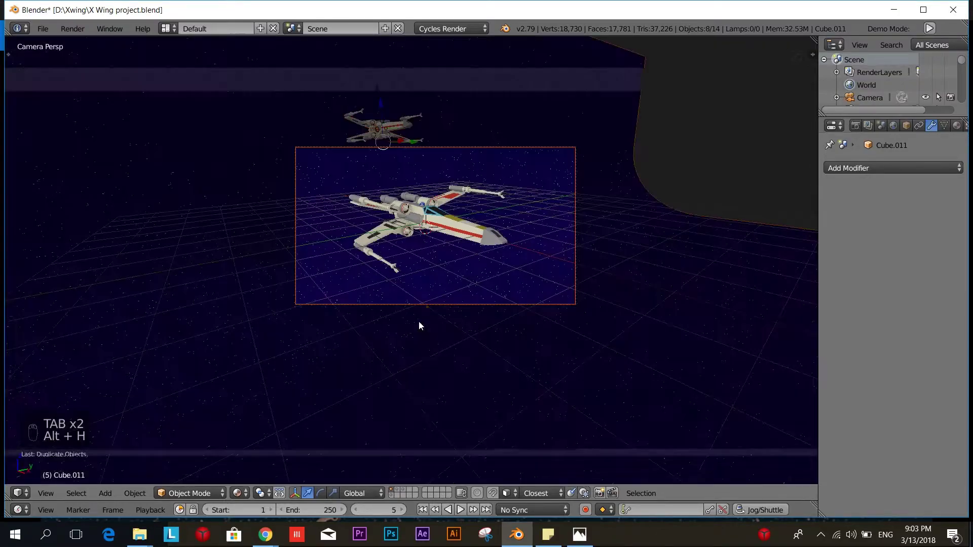
scroll(555, 255, "down", 3)
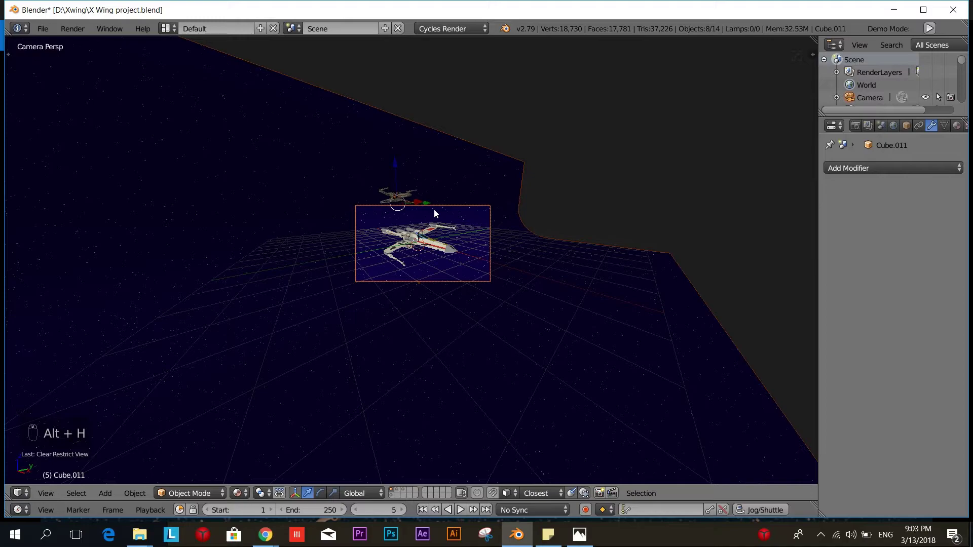
right_click(472, 171)
key("h")
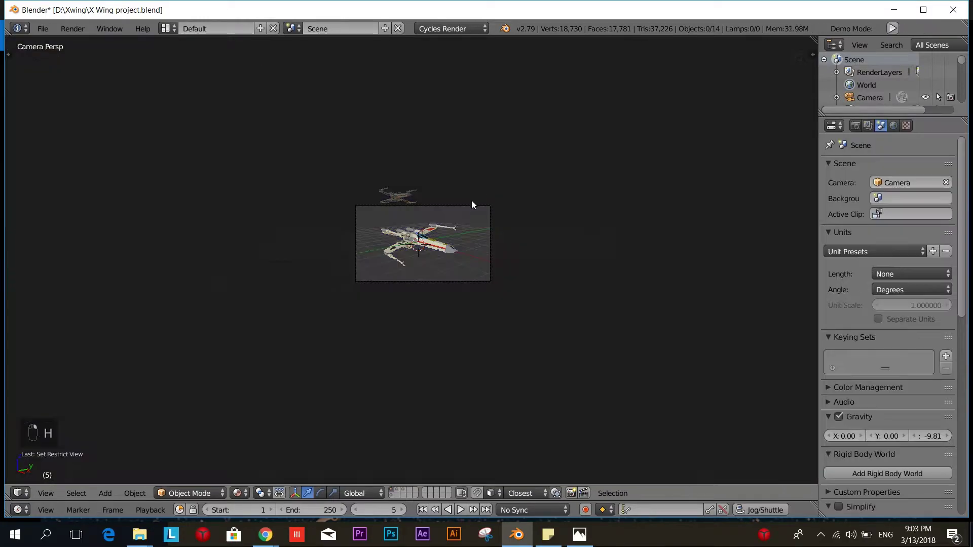
Step: Select the camera and, in camera view, move and slightly roll it to about X 7.9, Y −4.5, Z 1.3
right_click(463, 205)
middle_click_drag(463, 354, 527, 356)
key("KP_0")
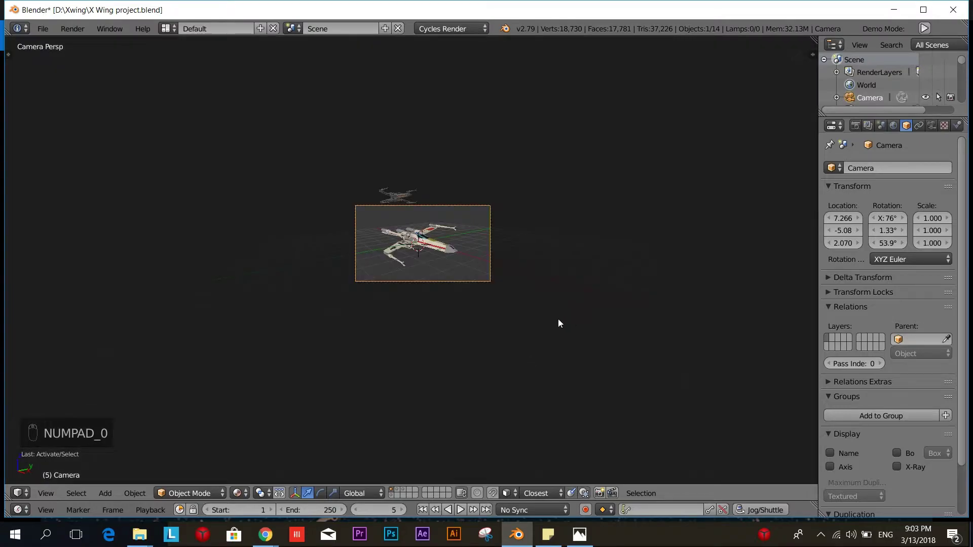
key("g")
left_click(604, 341)
key("r")
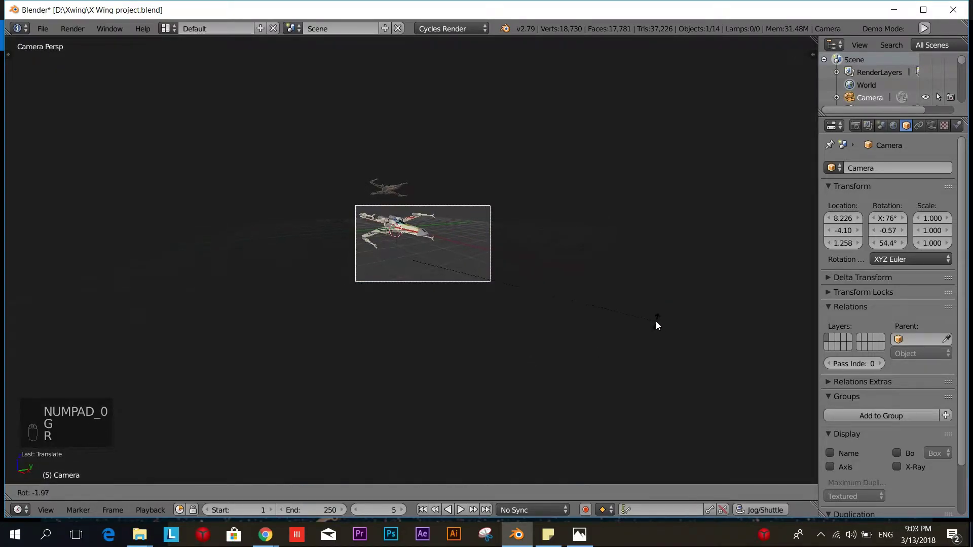
left_click(655, 320)
key("g")
left_click(642, 319)
Step: In the front view, tilt the camera upward and lower it to about X 8.3, Z −0.08
key("KP_7")
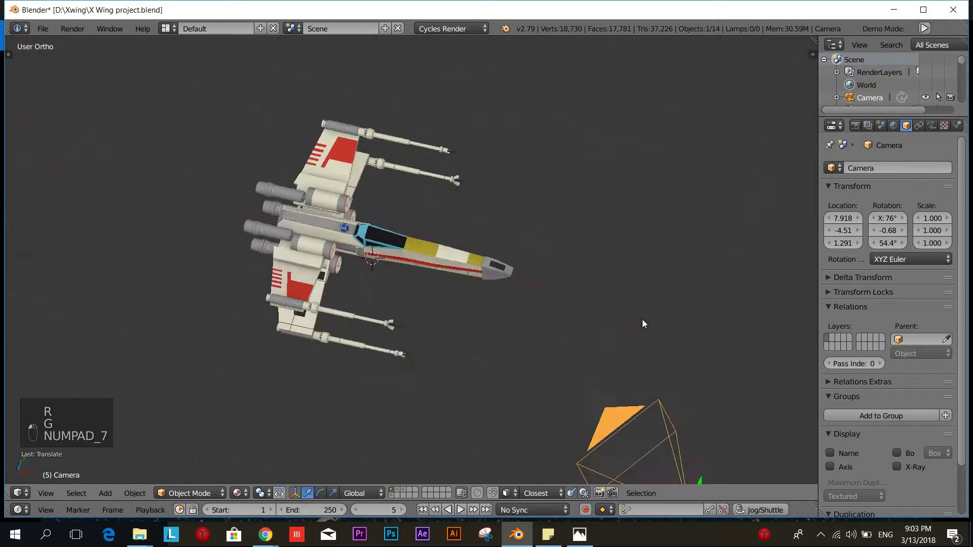
key("KP_1")
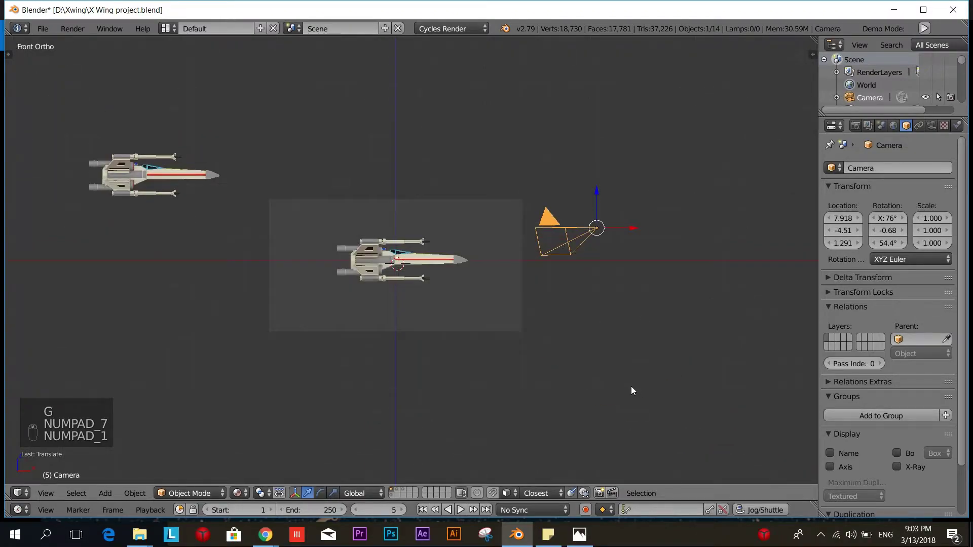
key("r")
left_click(660, 398)
key("g")
left_click(662, 415)
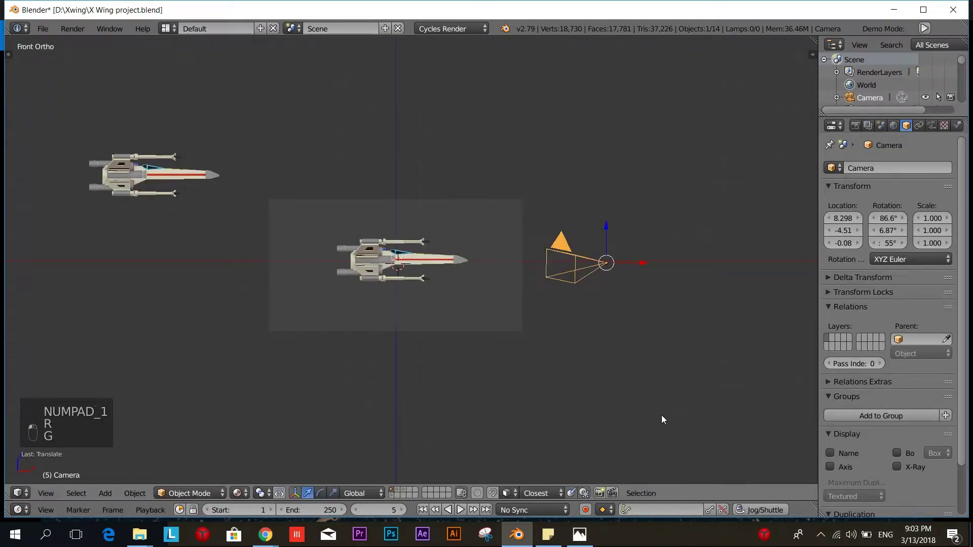
Step: In camera view, roll the camera level and move it to about X 8.07, Y −4.78, Z 0.45
key("KP_0")
key("r")
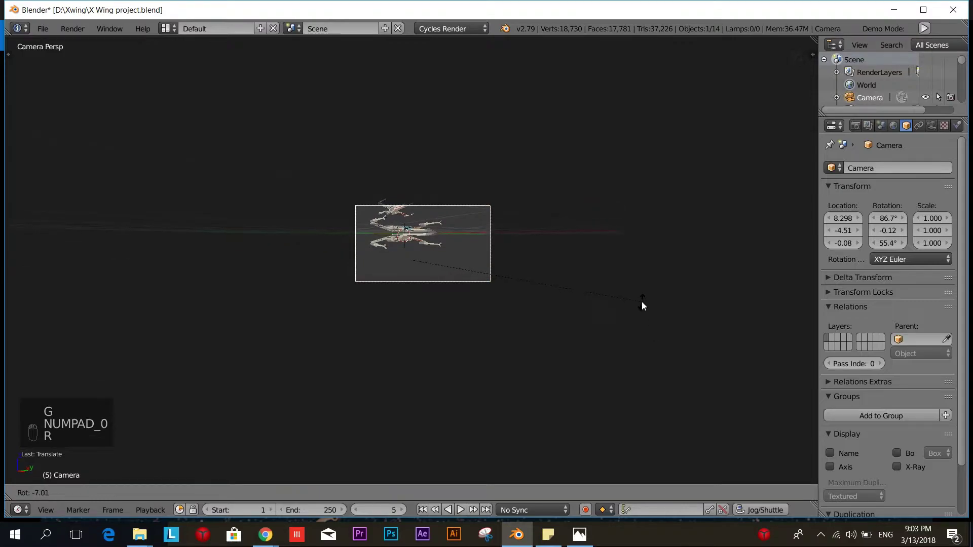
left_click(641, 302)
key("g")
left_click(634, 287)
scroll(632, 288, "up", 3)
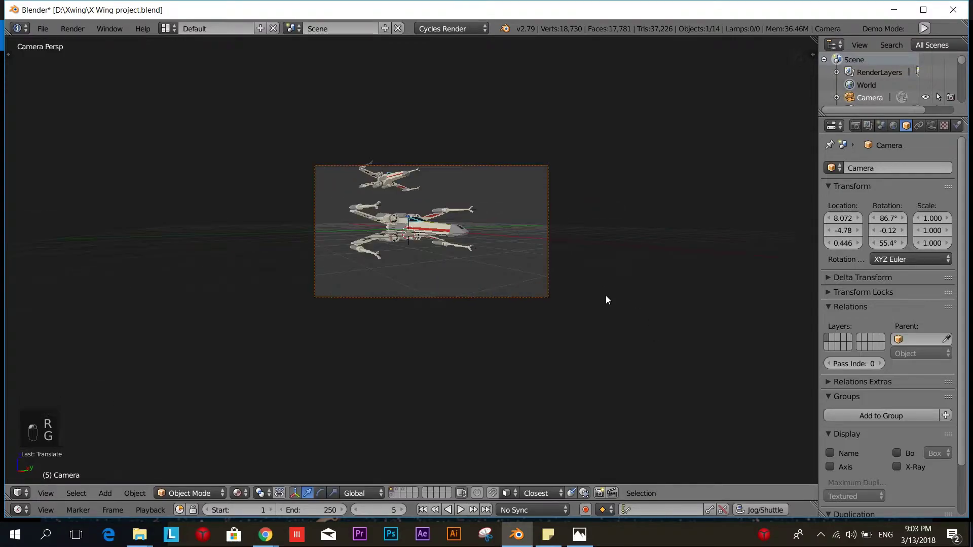
Step: In the front view, lower the camera to about Z −0.45 and tilt it upward to about 93.1° X rotation
key("KP_0")
key("g")
left_click(610, 322)
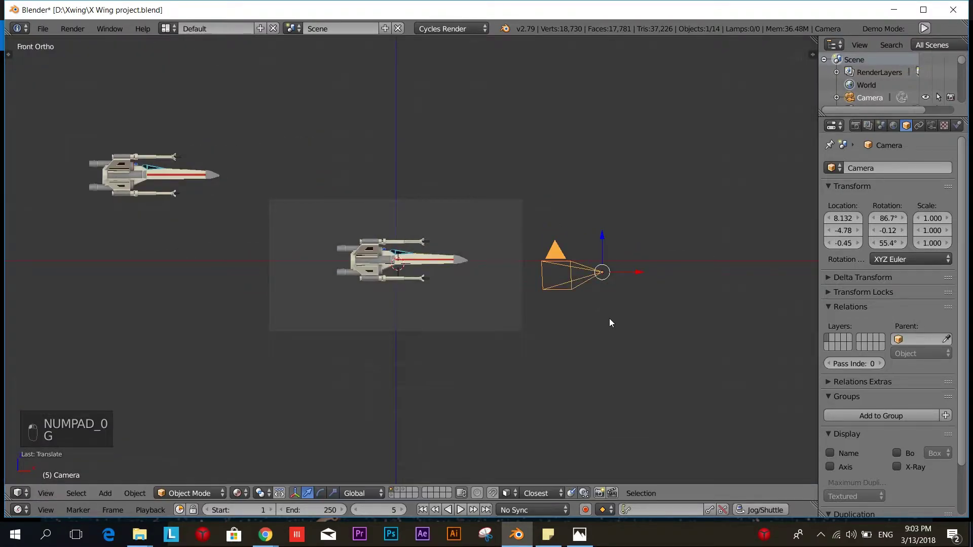
key("r")
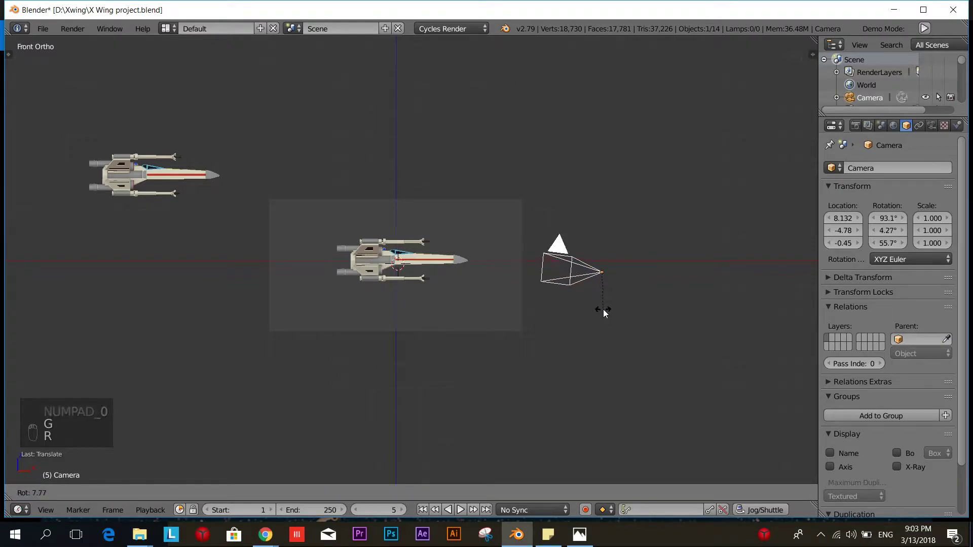
left_click(603, 309)
Step: In camera view, adjust the camera's roll to about 8.5° and shift it slightly upward
key("KP_0")
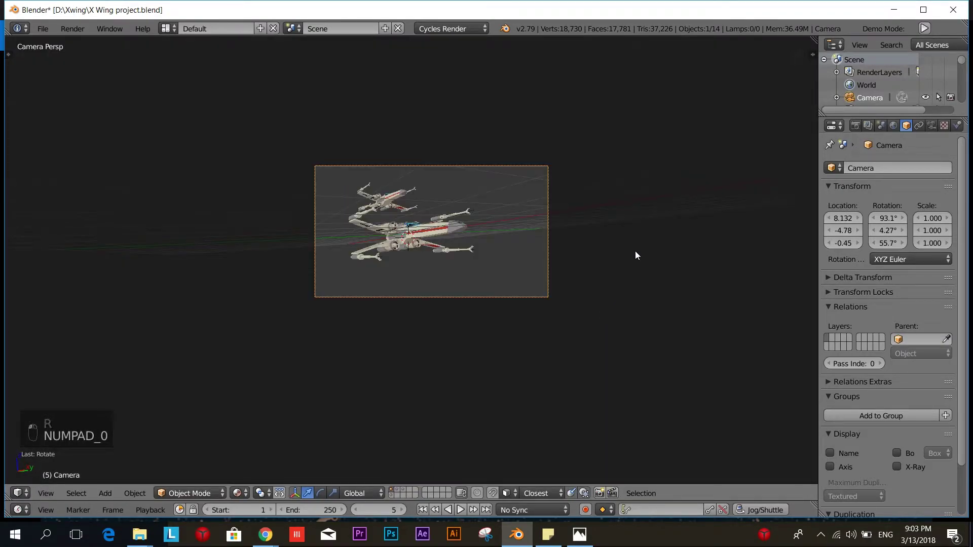
key("r")
left_click(629, 224)
key("g")
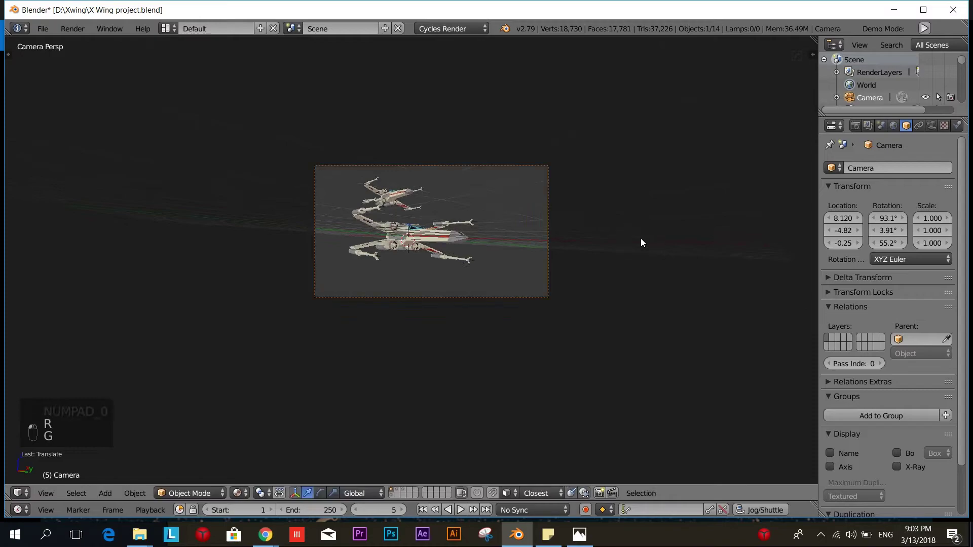
left_click(648, 238)
key("r")
left_click(655, 230)
Step: Raise the camera to about Z 0.17, roll it level to frame both X-wings, and clear the selection
key("g")
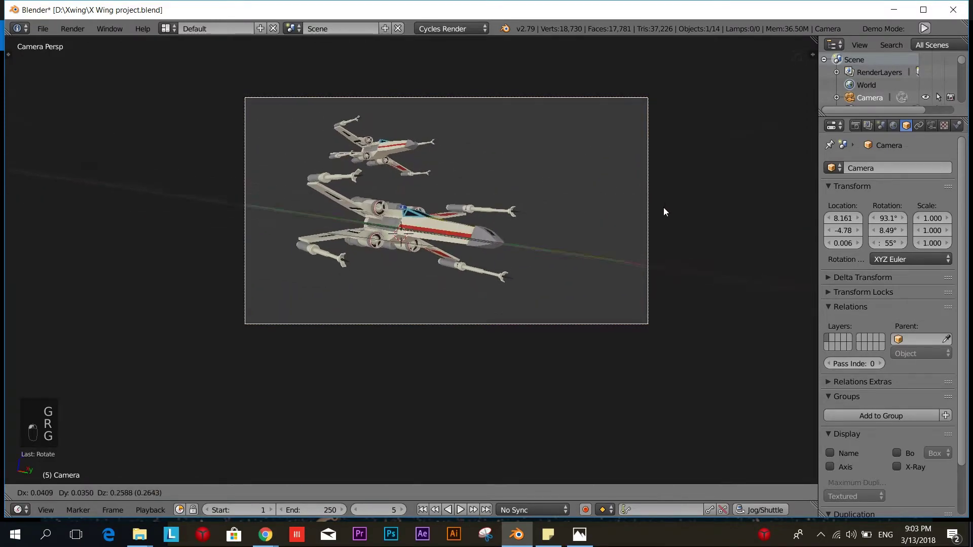
left_click(707, 225)
key("r")
left_click(716, 271)
key("a")
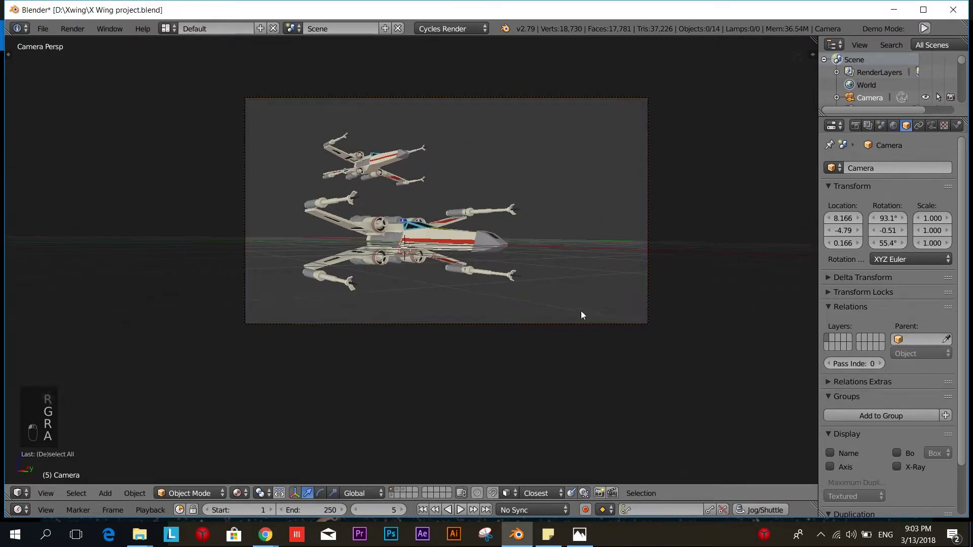
Step: Scale down the distant X-wing and reposition it above the foreground ship in camera view
middle_click_drag(582, 315, 503, 283)
key("a")
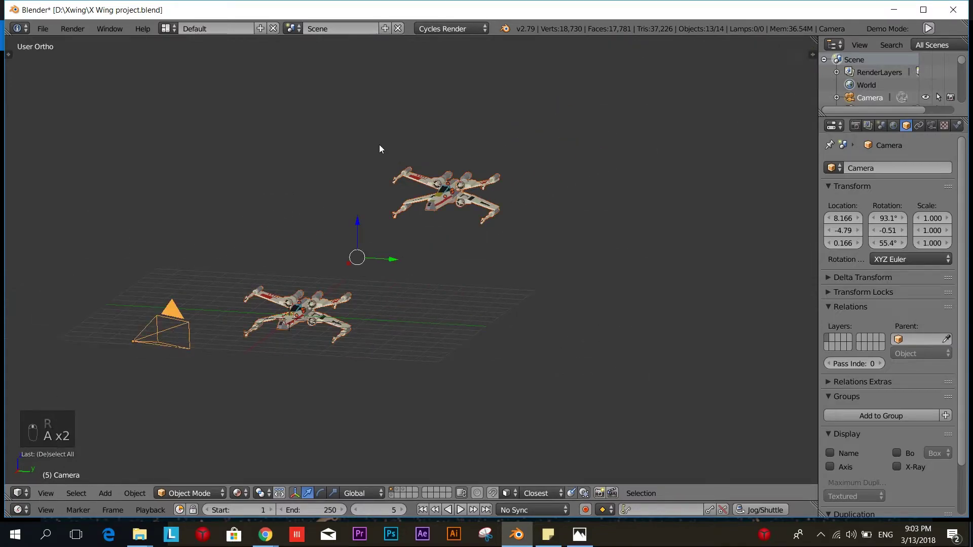
key("a")
key("b")
left_click_drag(359, 129, 557, 278)
middle_click_drag(536, 287, 568, 304)
key("s")
left_click(486, 196)
key("KP_0")
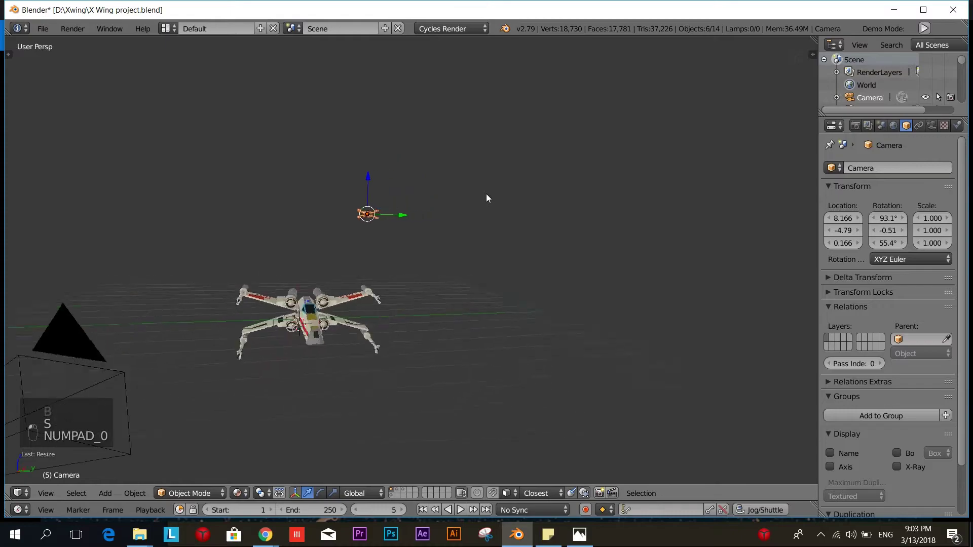
key("g")
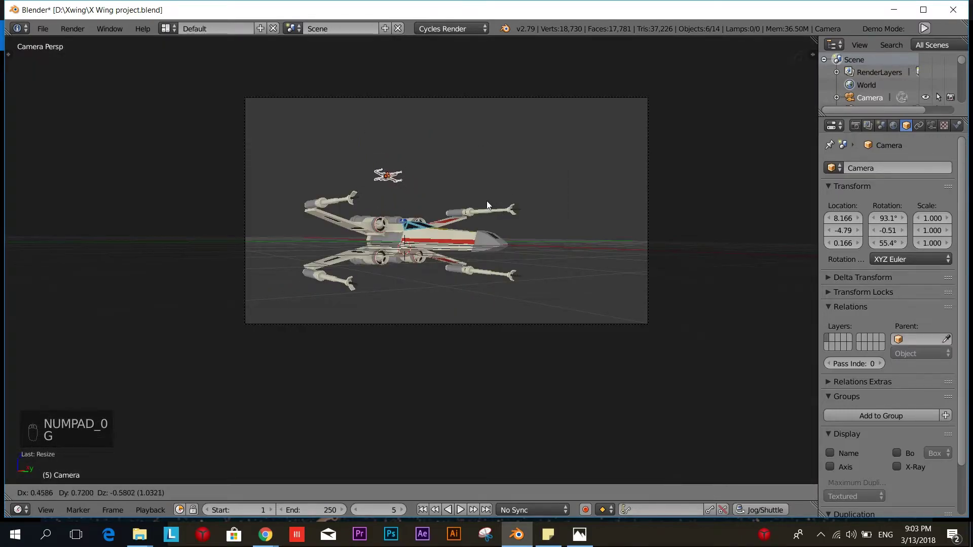
left_click(491, 196)
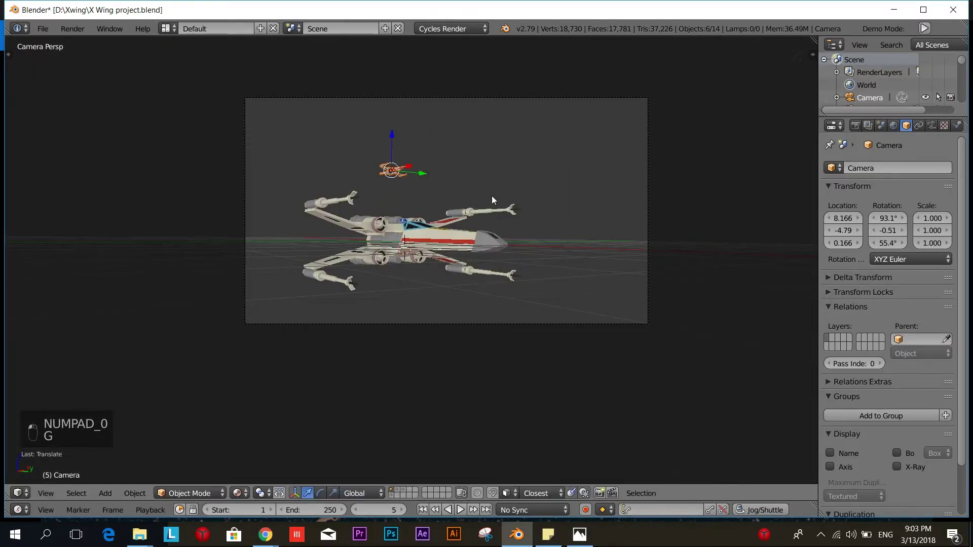
Step: Move the camera to about X 7.81, Y −5.29, Z 0.05 and clear the selection
right_click(647, 230)
key("g")
left_click(679, 288)
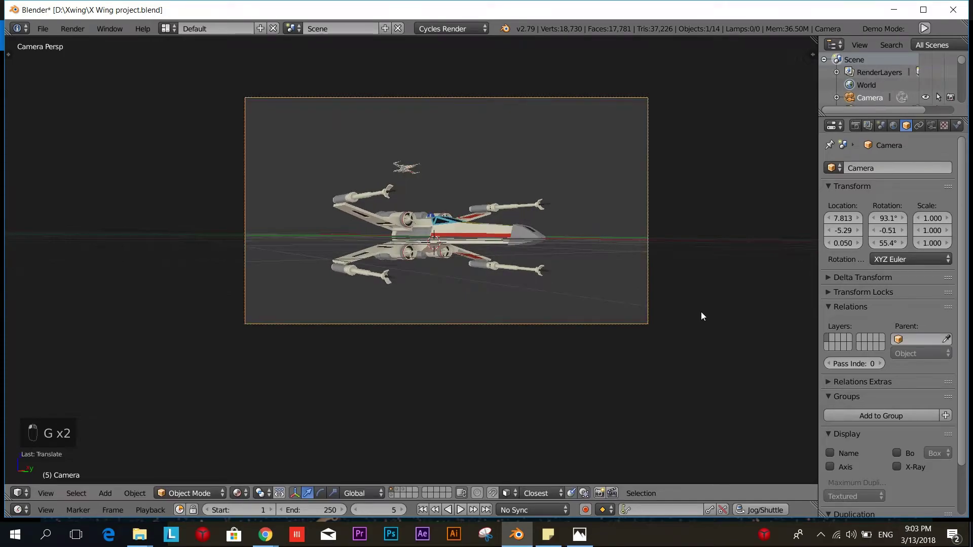
key("a")
Step: Select all parts of the small X-wing and bank it slightly clockwise in the right view
middle_click_drag(706, 316, 645, 327)
key("b")
left_click_drag(519, 137, 598, 218)
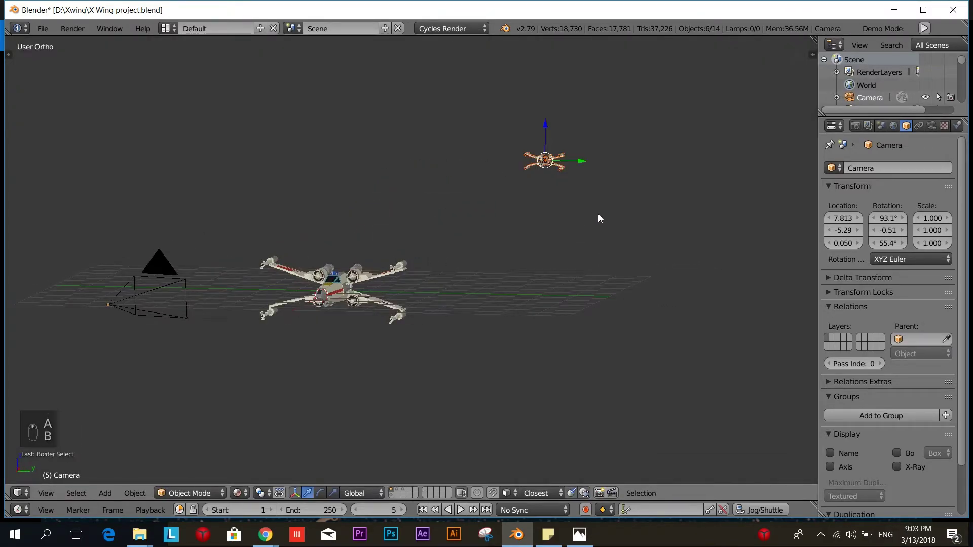
key("KP_3")
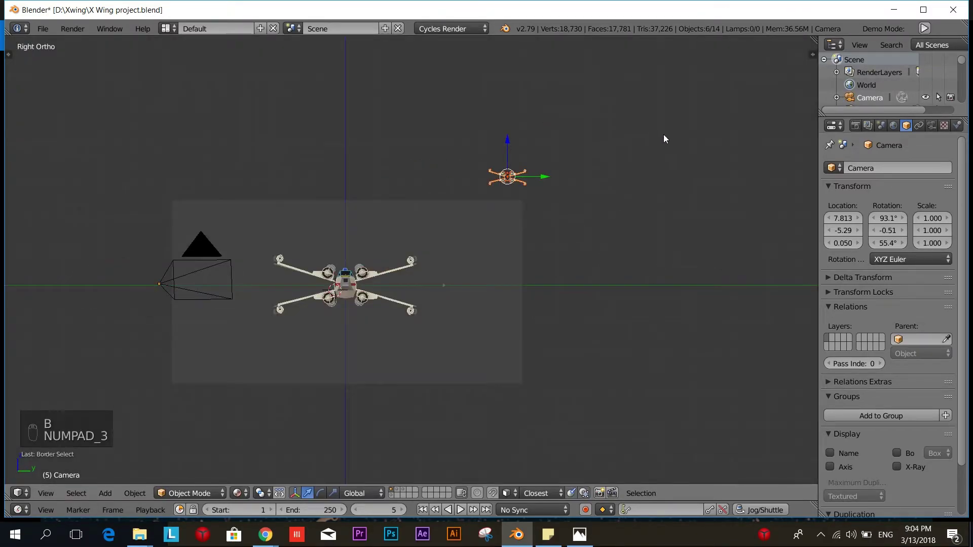
key("r")
left_click(676, 172)
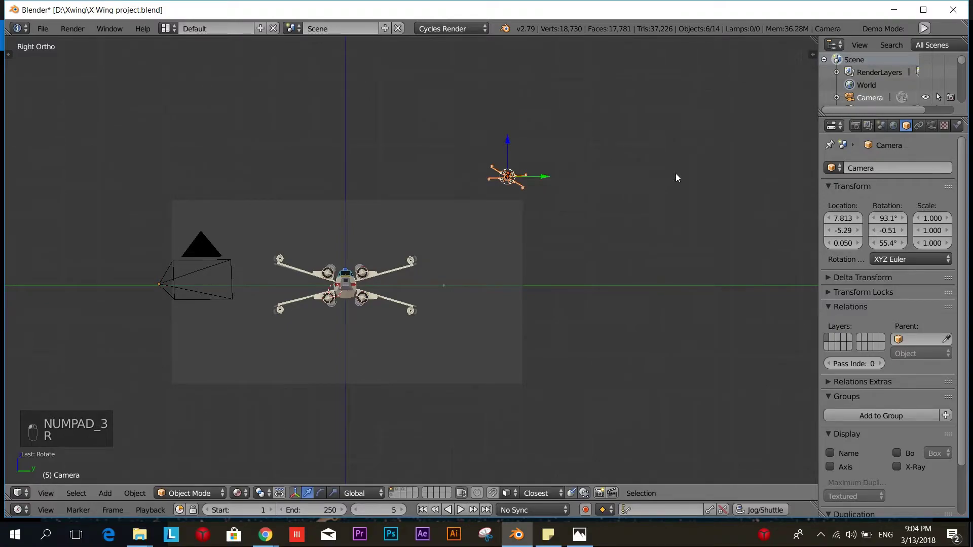
Step: Pitch the small X-wing's nose slightly upward in the front view and check the shot in a rendered camera preview
key("KP_1")
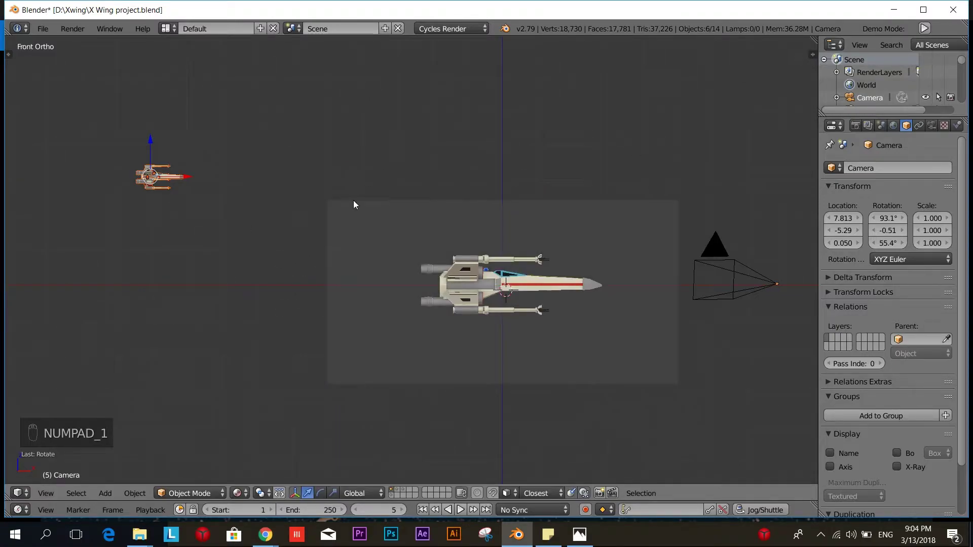
key("r")
left_click(357, 143)
key("KP_0")
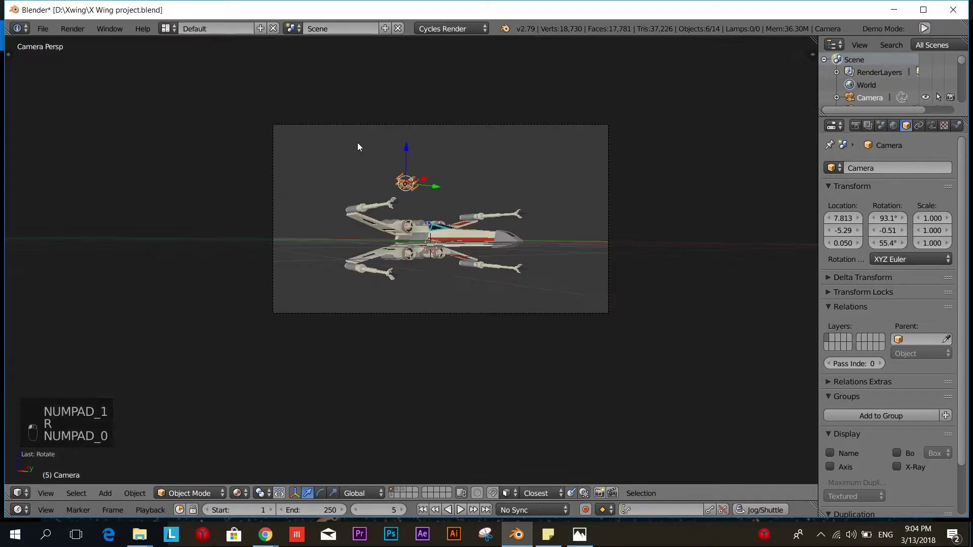
key("shift+z")
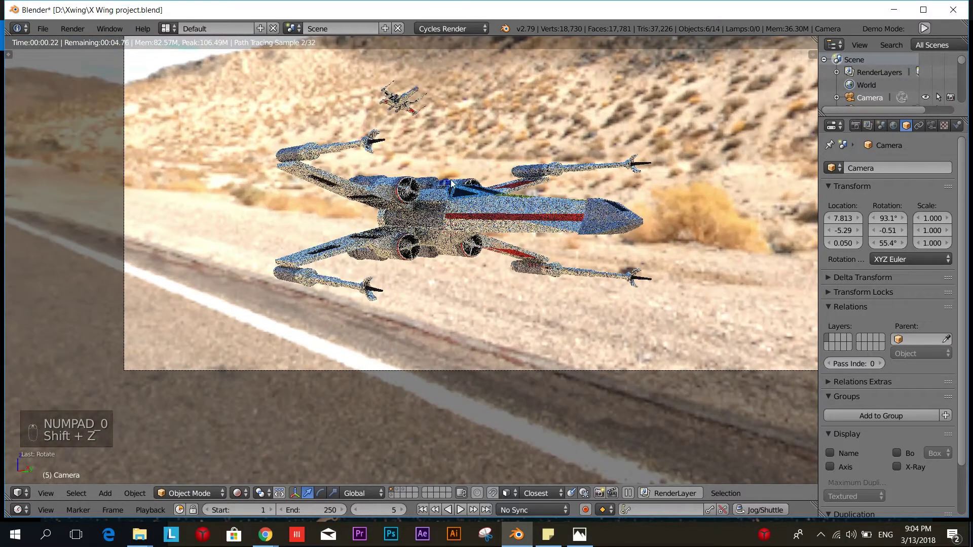
key("shift+z")
Step: Tilt the small X-wing's nose a little further upward in the front view and return to camera view
key("KP_1")
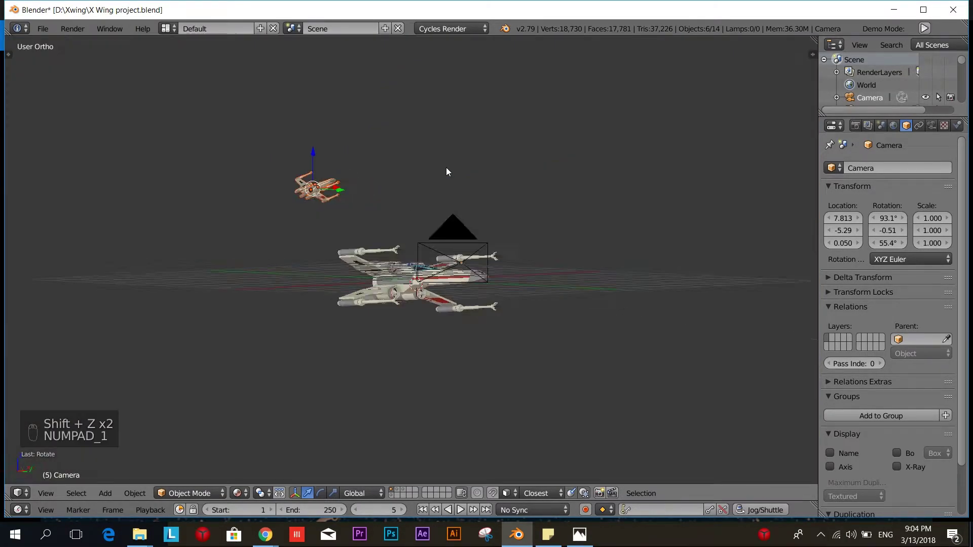
key("r")
left_click(452, 146)
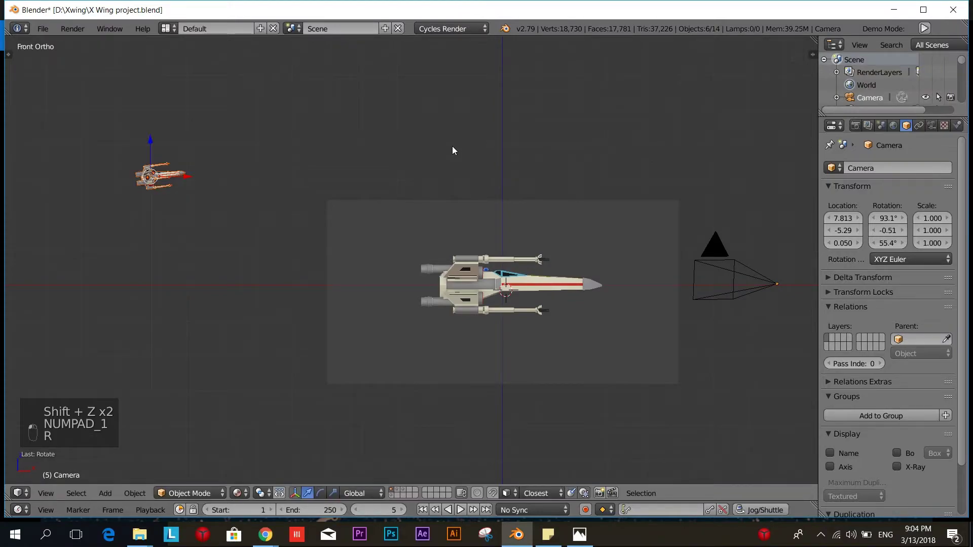
key("KP_0")
scroll(452, 146, "down", 3)
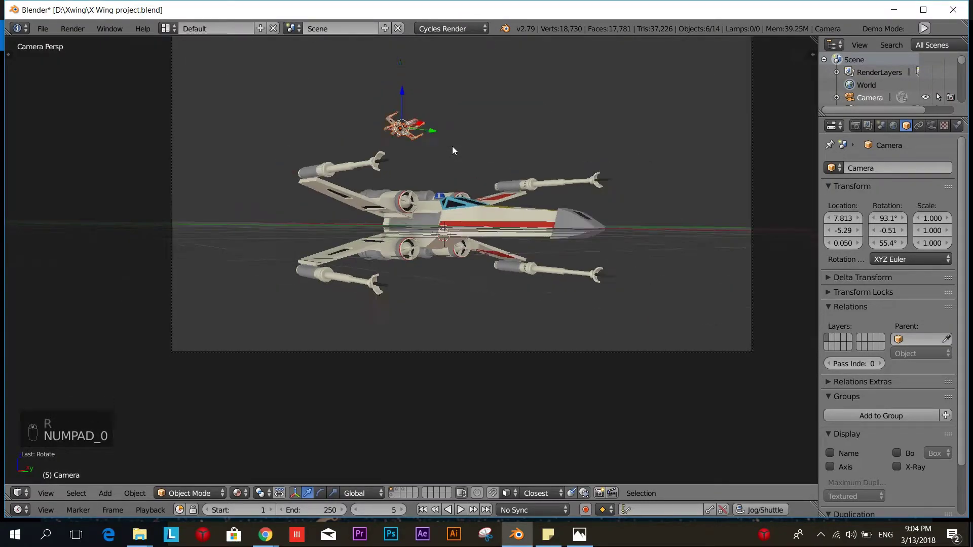
Step: Reposition the camera to about X 7.99, Y −5.06, Z 0.28 and clear the selection
right_click(570, 316)
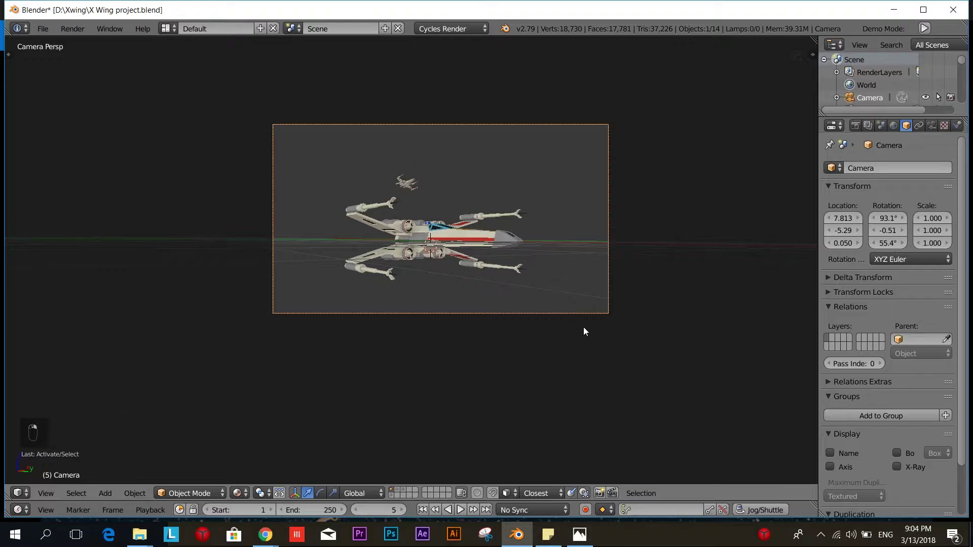
key("g")
left_click(620, 325)
key("g")
left_click(547, 322)
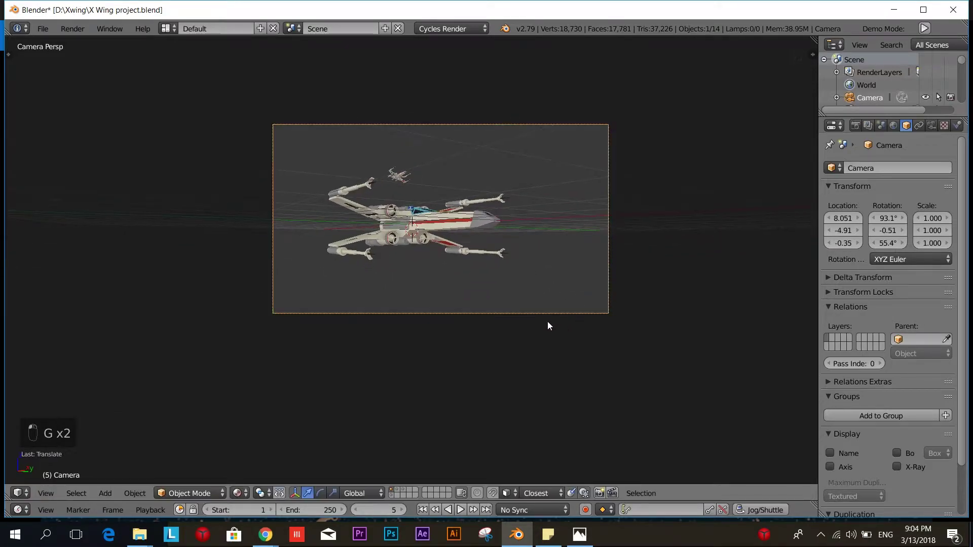
key("g")
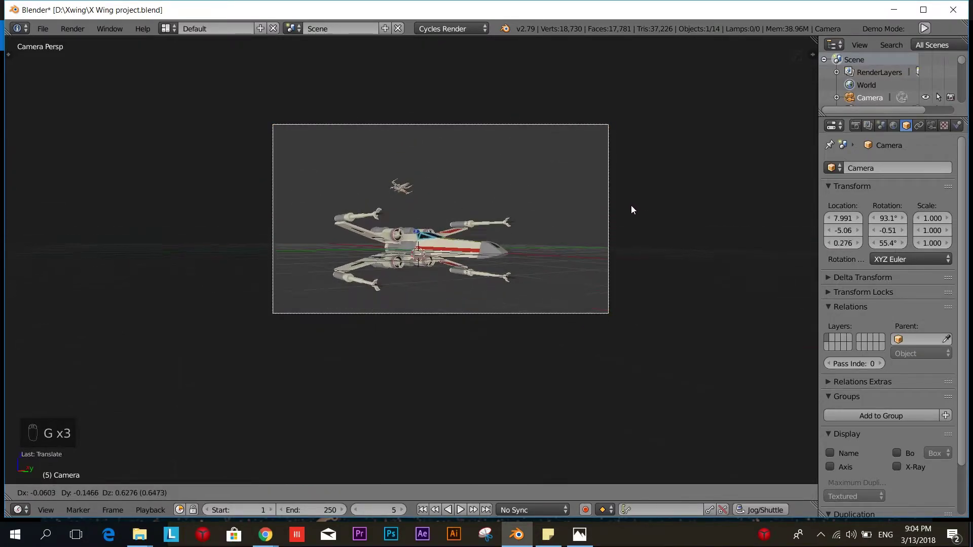
left_click(631, 206)
key("a")
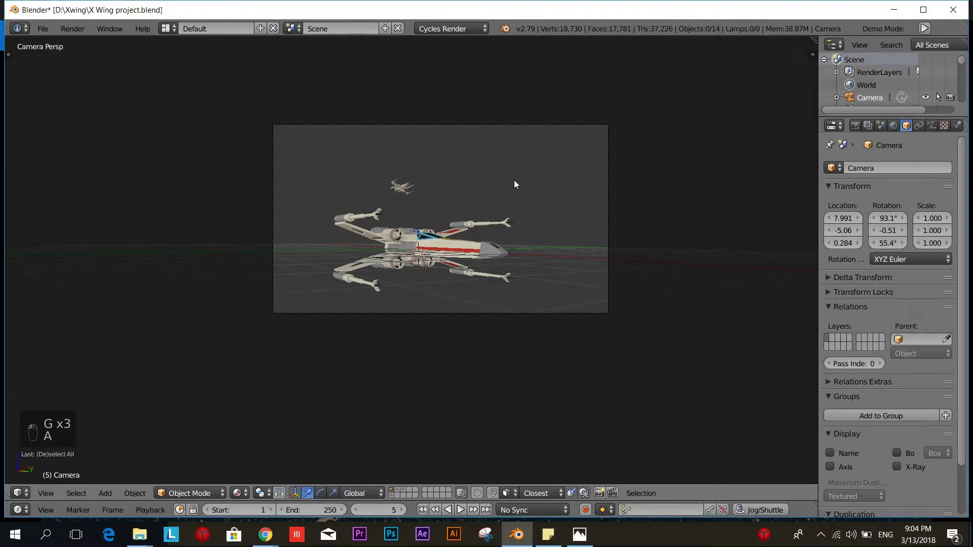
Step: Roll the camera to about 5.6° Y rotation, lower it to about Z 0.15, and deselect it
right_click(616, 133)
key("r")
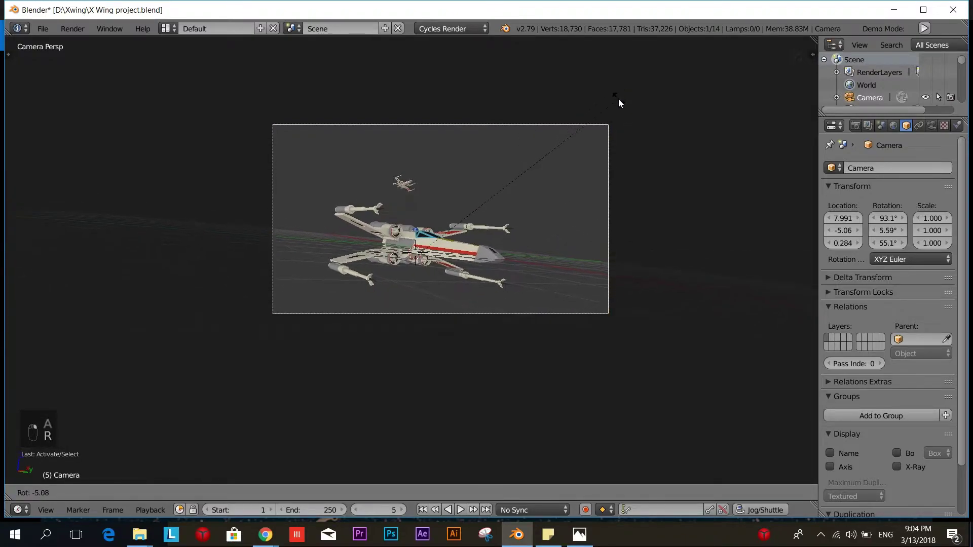
key("g")
left_click(619, 107)
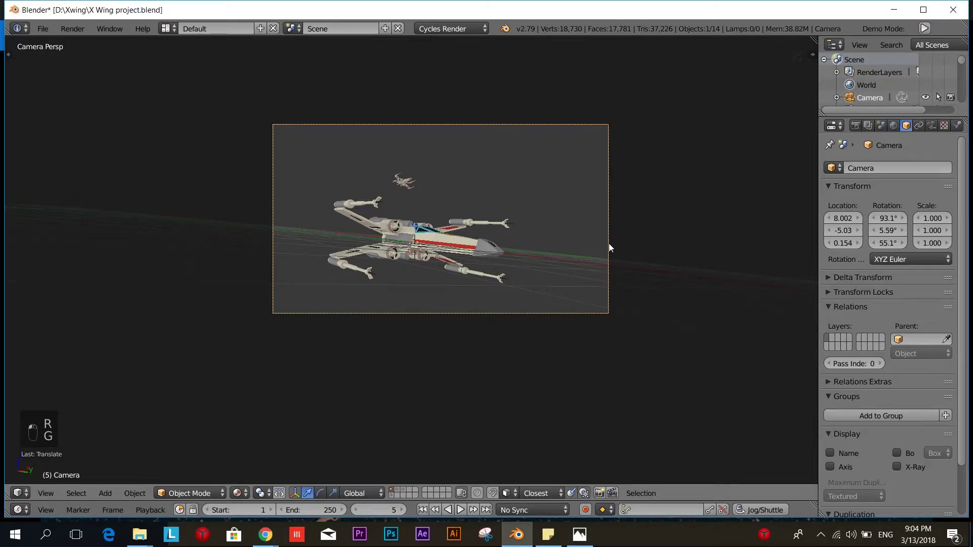
key("a")
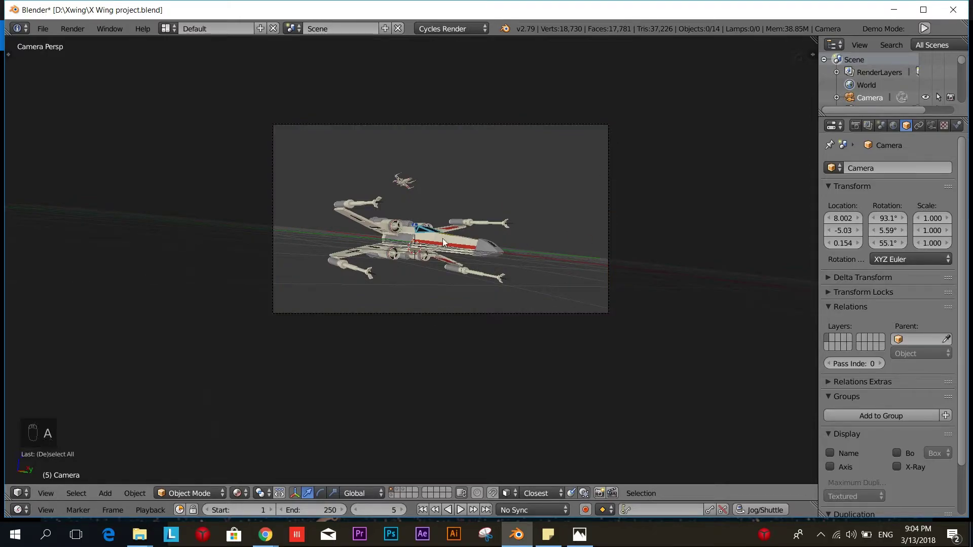
Step: Add a UV sphere and move it behind the foreground X-wing, by about X −6.01, Y −4.50, Z 0.29
middle_click_drag(442, 239, 409, 335)
scroll(400, 334, "up", 3)
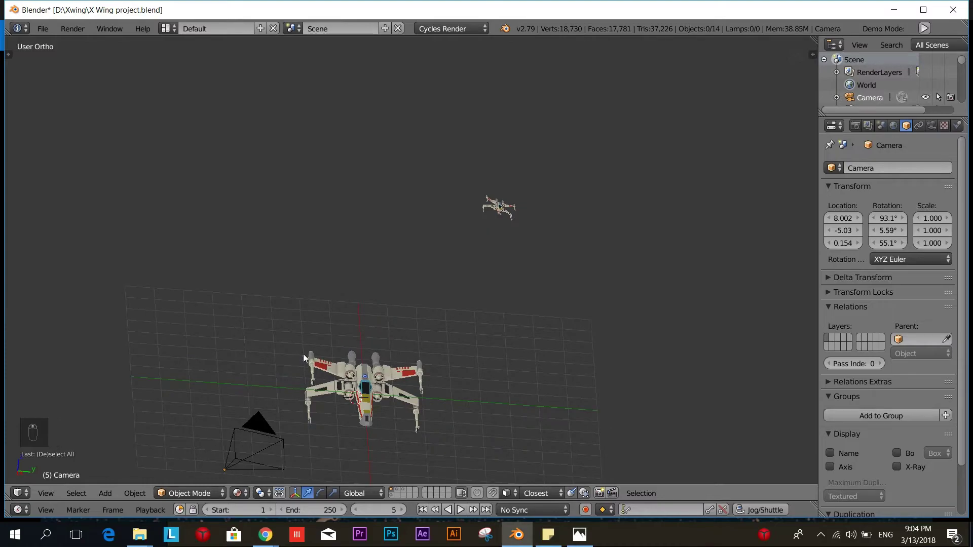
scroll(364, 317, "up", 3)
middle_click_drag(361, 397, 463, 306)
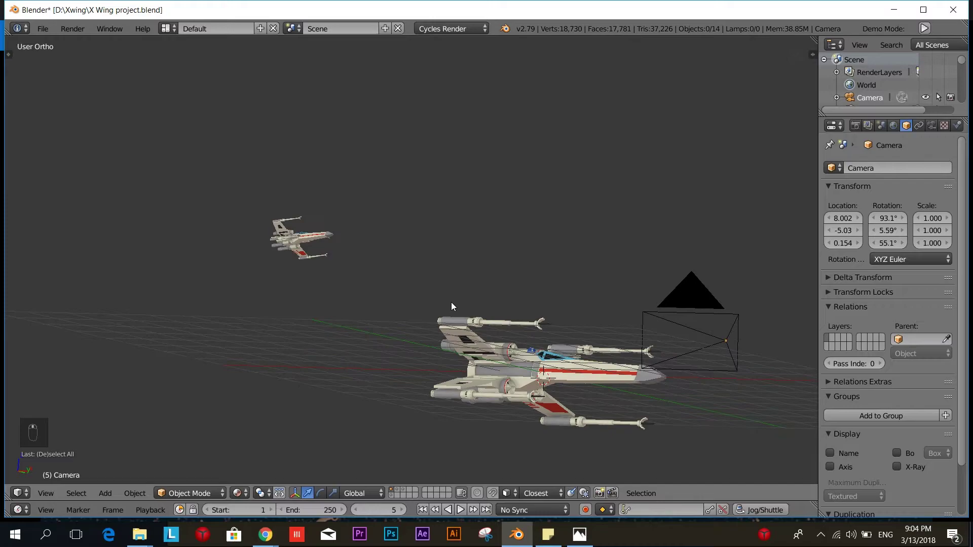
key("shift+a")
mouse_move(432, 236)
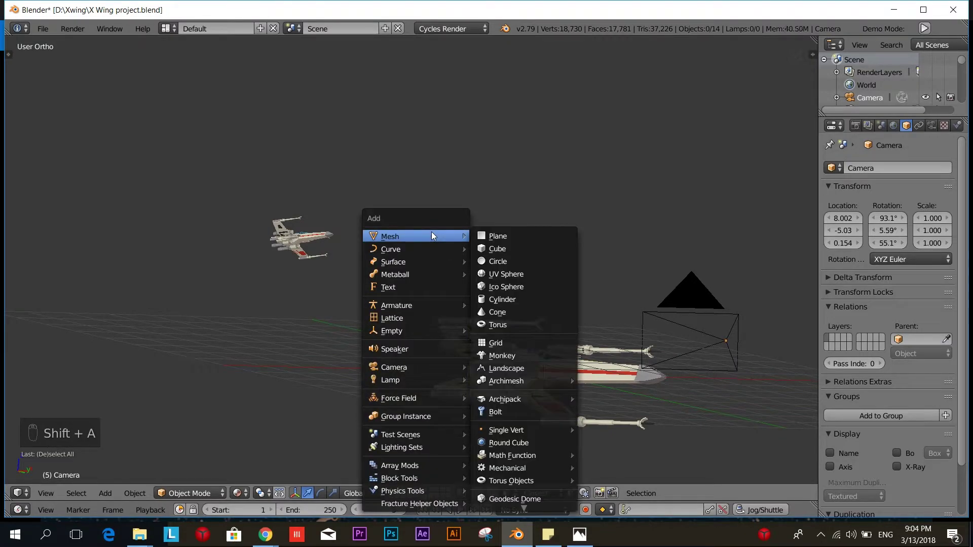
left_click(514, 275)
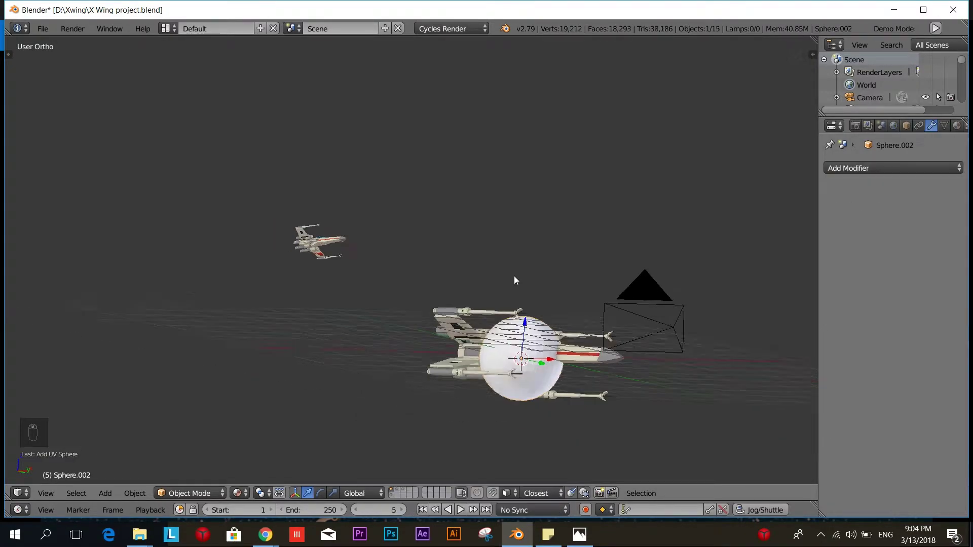
scroll(514, 276, "down", 3)
key("g")
left_click(323, 251)
Step: Apply smooth shading to the new sphere
key("t")
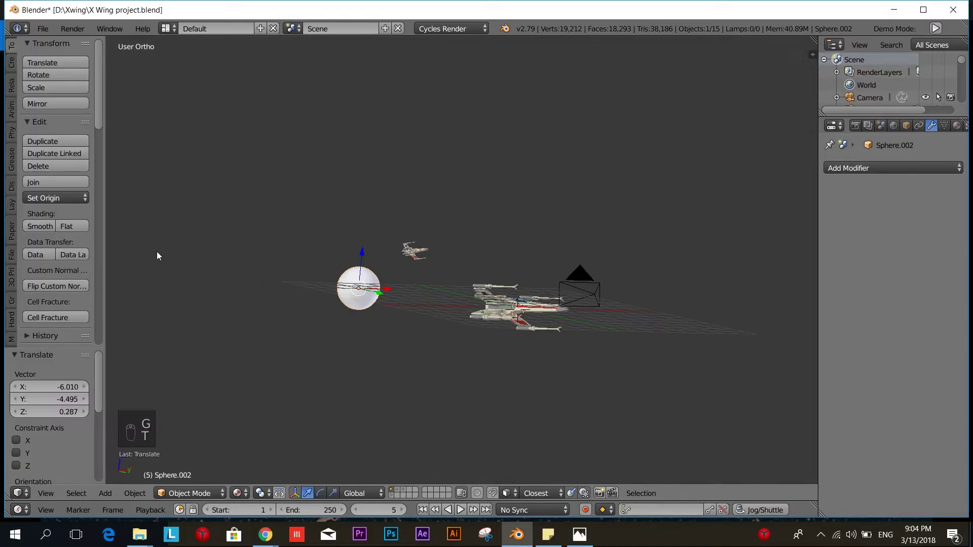
left_click(39, 227)
scroll(336, 345, "up", 5)
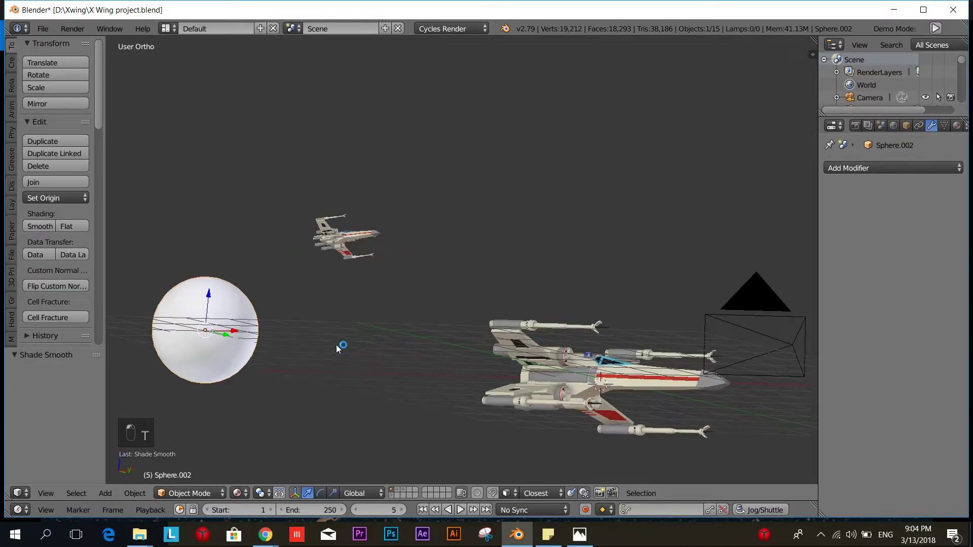
key("t")
middle_click_drag(338, 384, 491, 331, "shift")
scroll(491, 331, "up", 4)
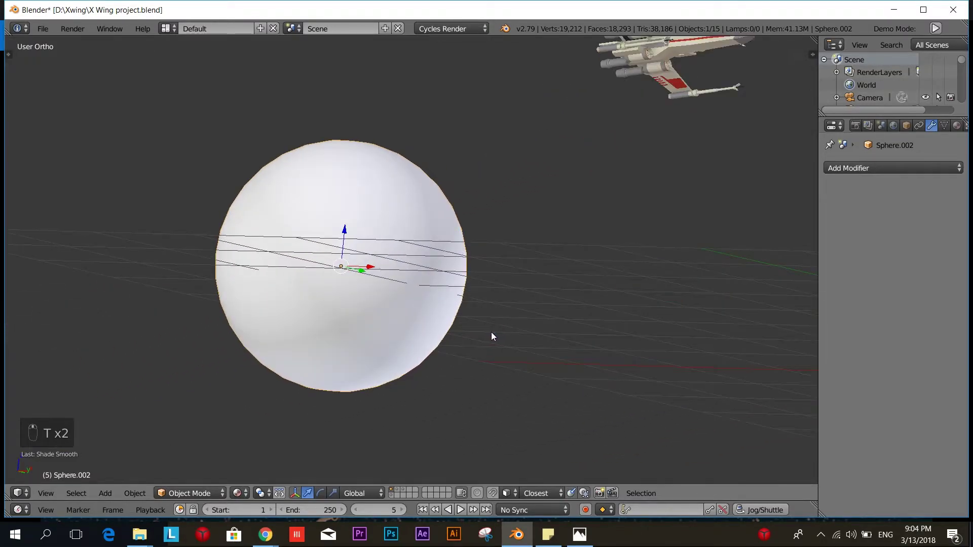
Step: Create a new material for the sphere
scroll(491, 323, "down", 5)
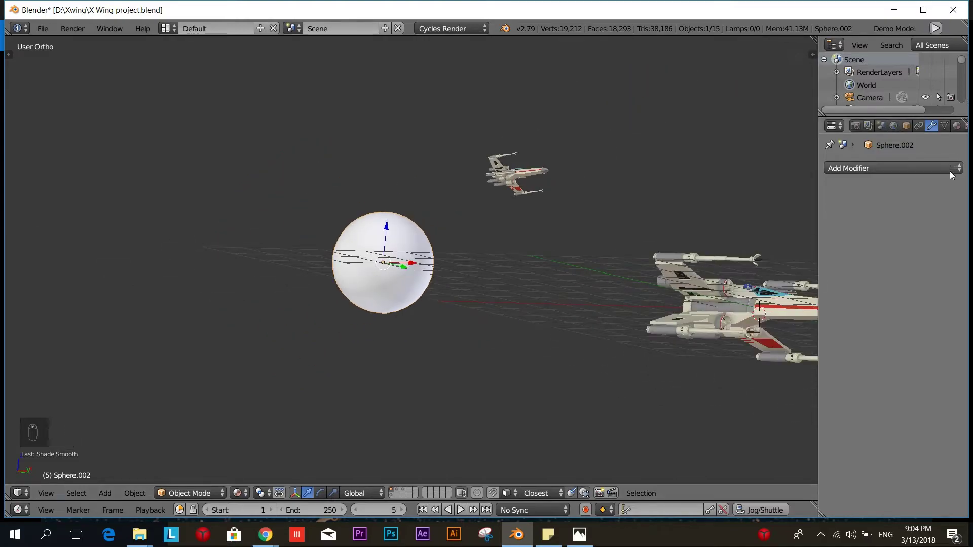
left_click(954, 129)
left_click(892, 209)
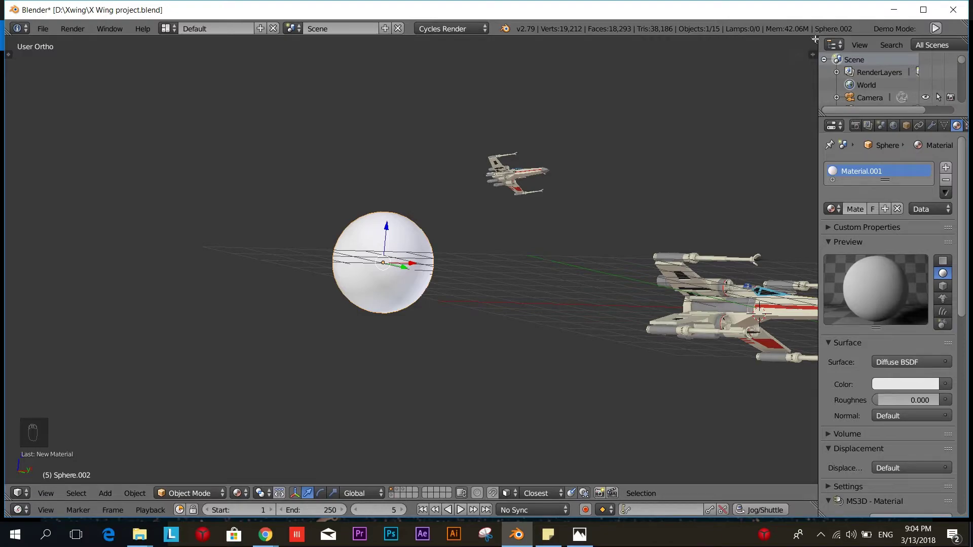
Step: Split the 3D viewport and open the Node Editor on the sphere's material nodes, with its properties sidebar hidden
left_click_drag(812, 54, 348, 154)
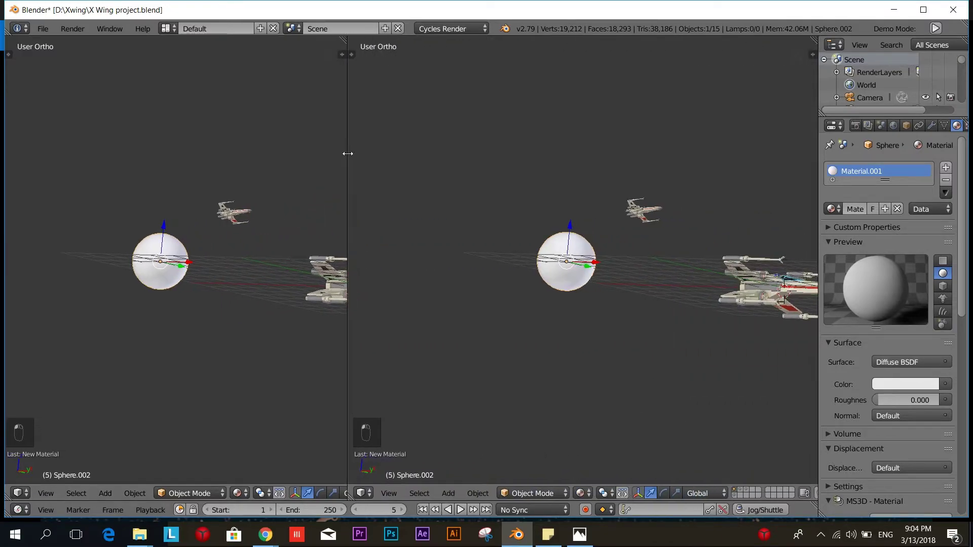
left_click(363, 493)
left_click(399, 357)
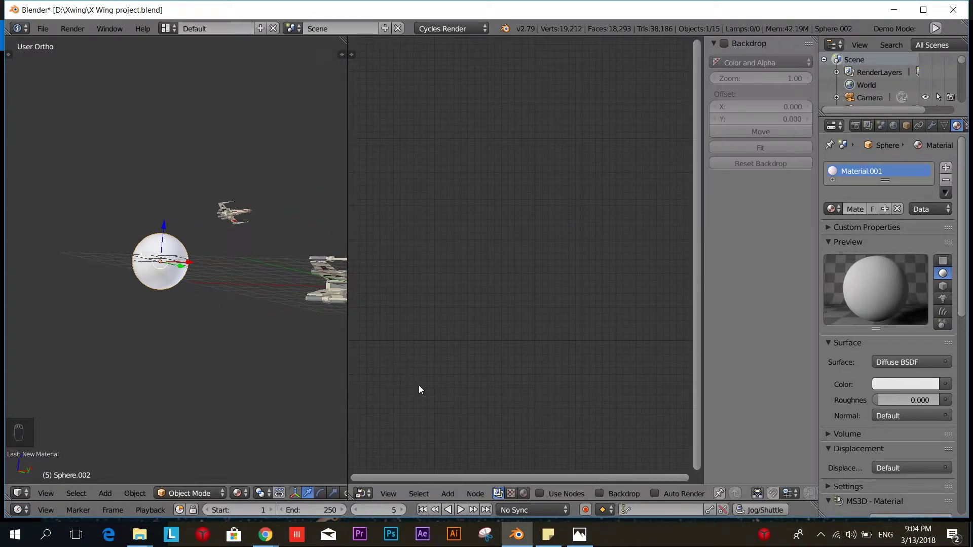
left_click(524, 493)
scroll(427, 391, "up", 3)
middle_click_drag(427, 391, 545, 390)
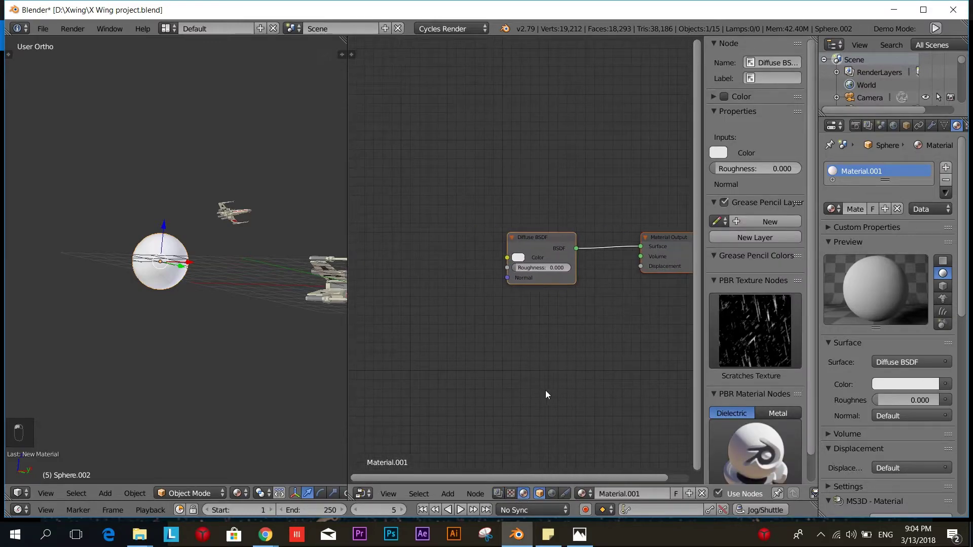
key("n")
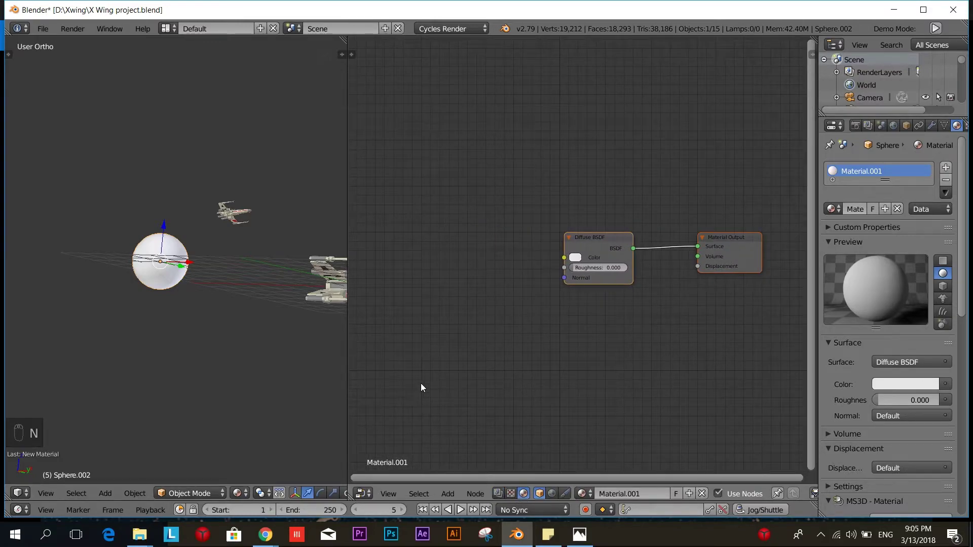
middle_click_drag(469, 397, 532, 380)
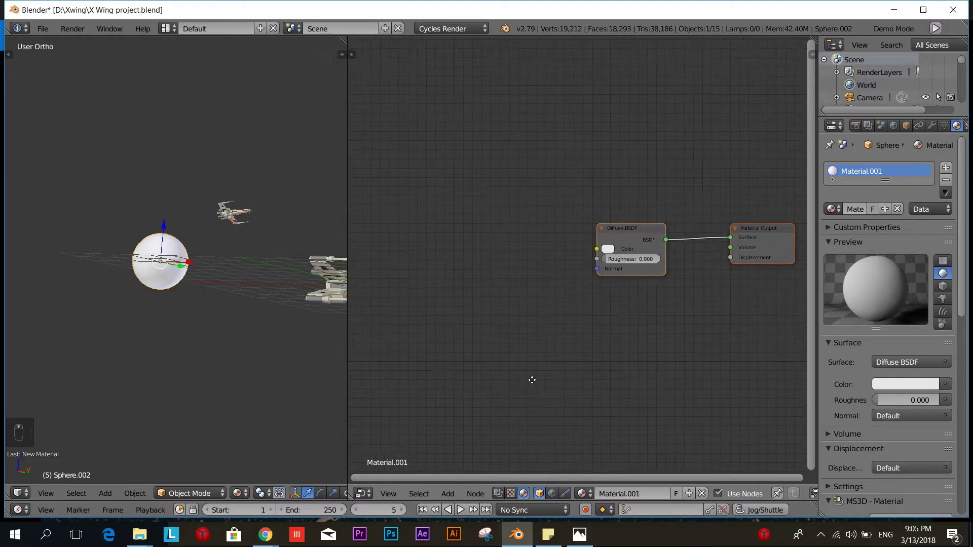
Step: Add a ColorRamp node and link its Color output to the Diffuse BSDF's Color input
key("shift+a")
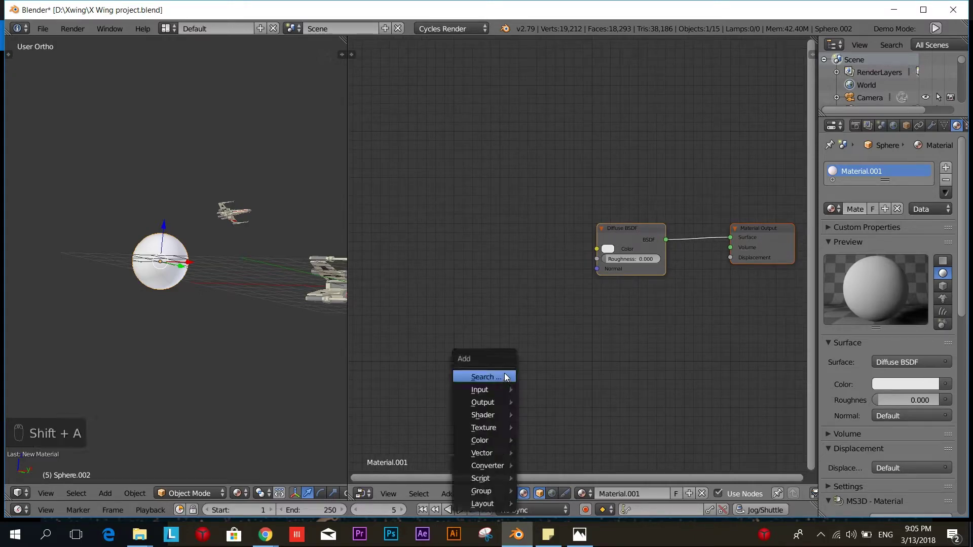
left_click(504, 375)
type("col")
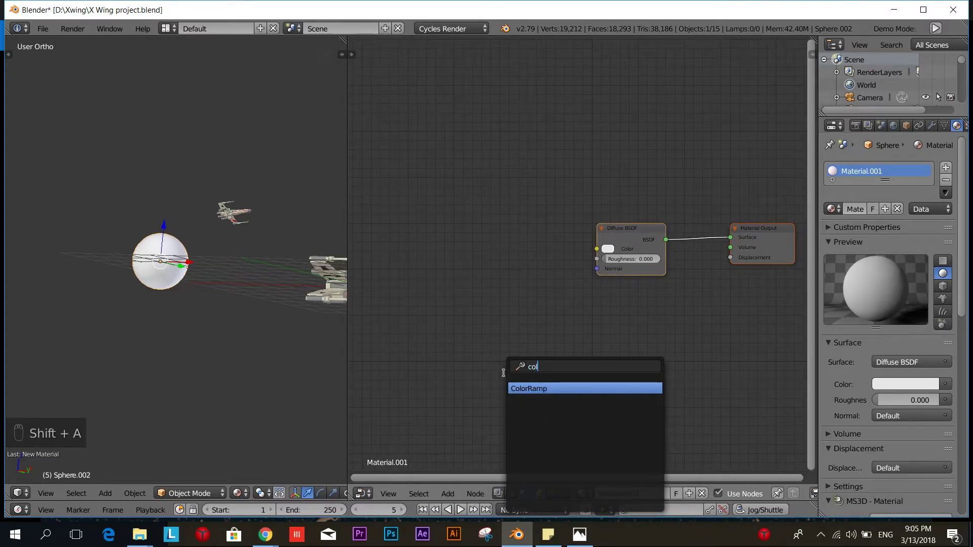
key("Return")
left_click(432, 199)
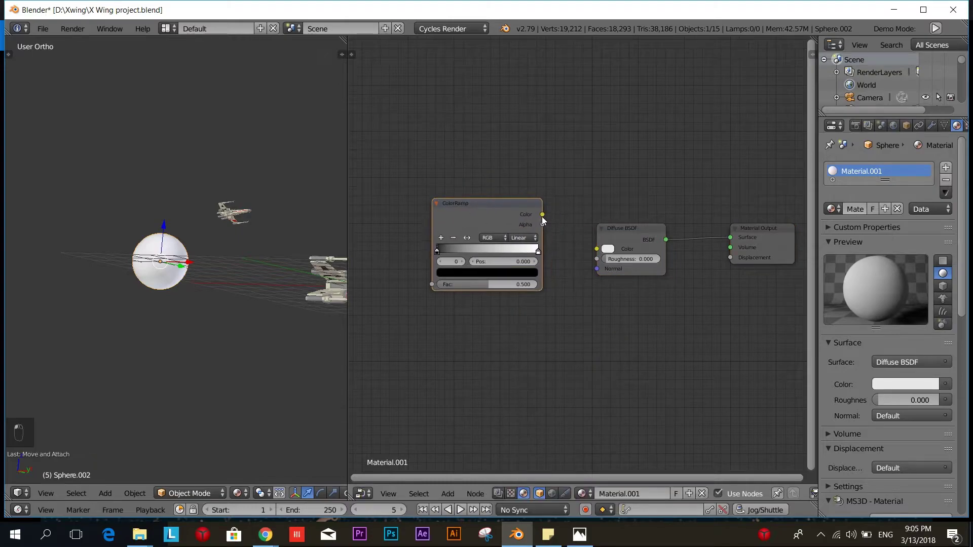
left_click_drag(542, 217, 596, 248)
Step: Add a Noise Texture node and link its Fac output to the ColorRamp's Fac input
middle_click_drag(445, 332, 595, 335)
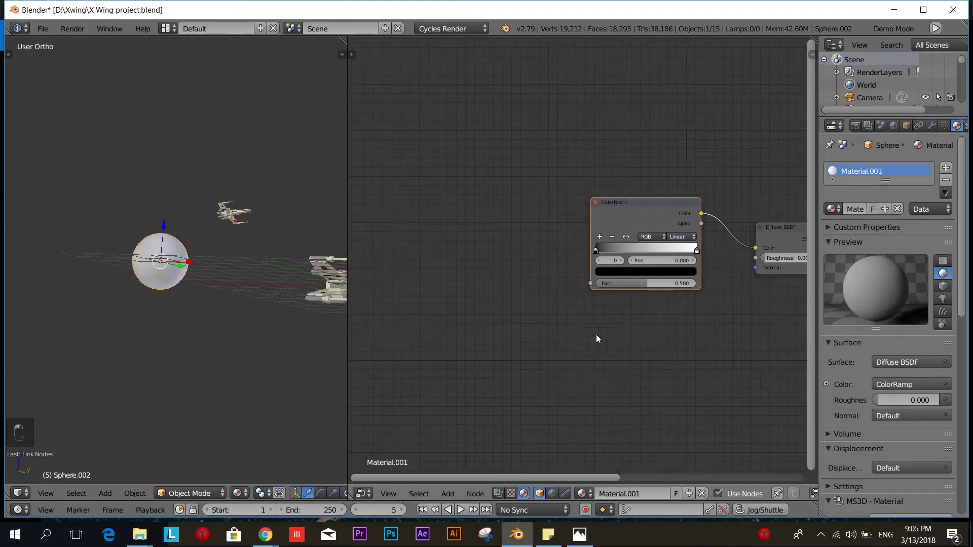
key("shift+a")
left_click(533, 345)
type("noi")
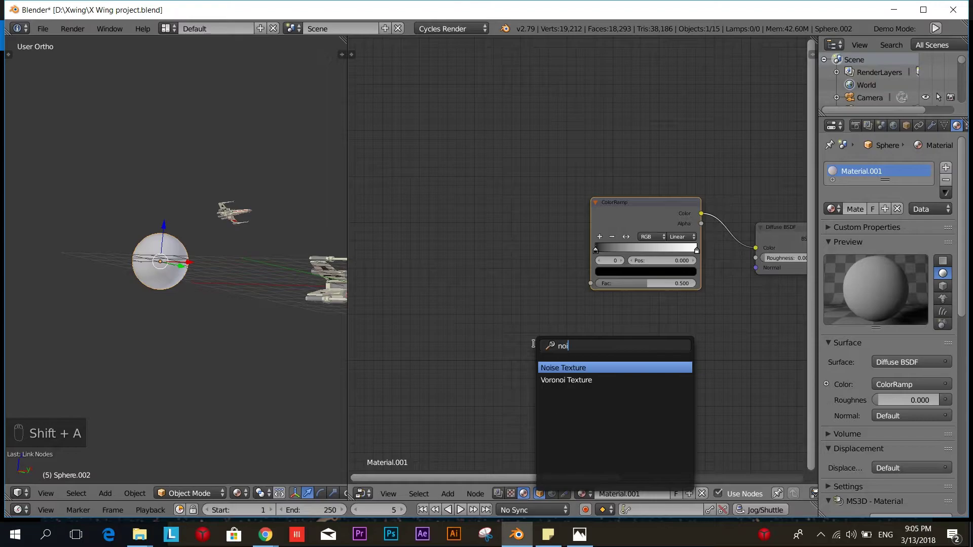
left_click(627, 369)
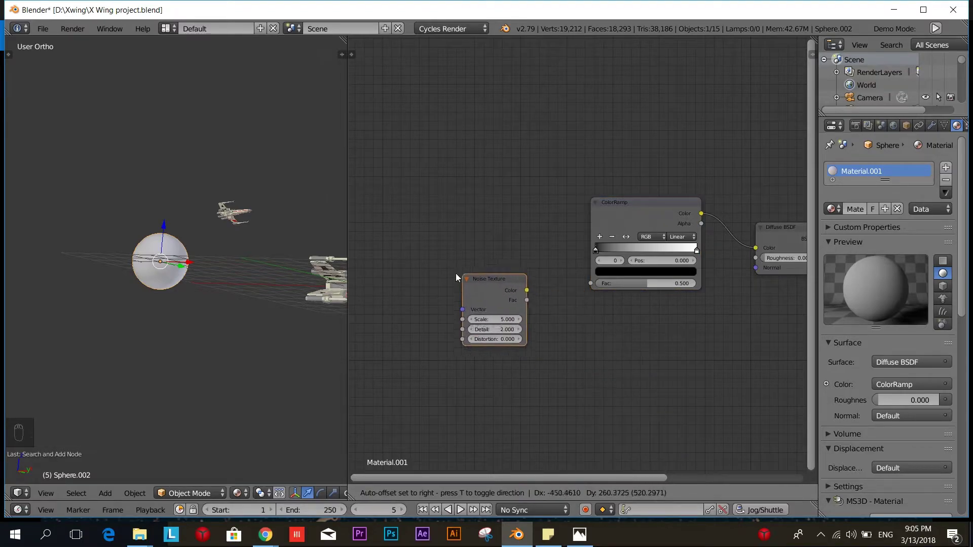
left_click(427, 270)
left_click_drag(493, 296, 568, 285)
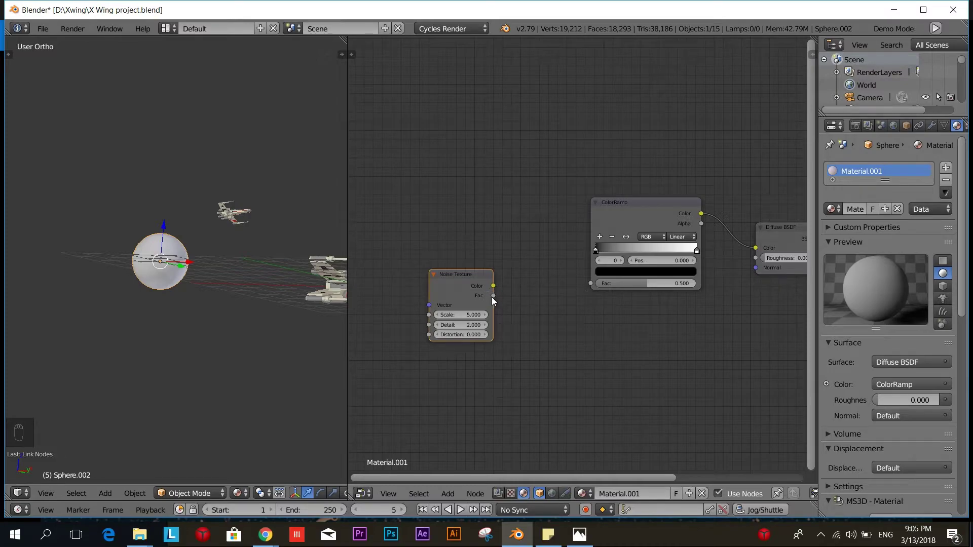
left_click_drag(493, 296, 591, 283)
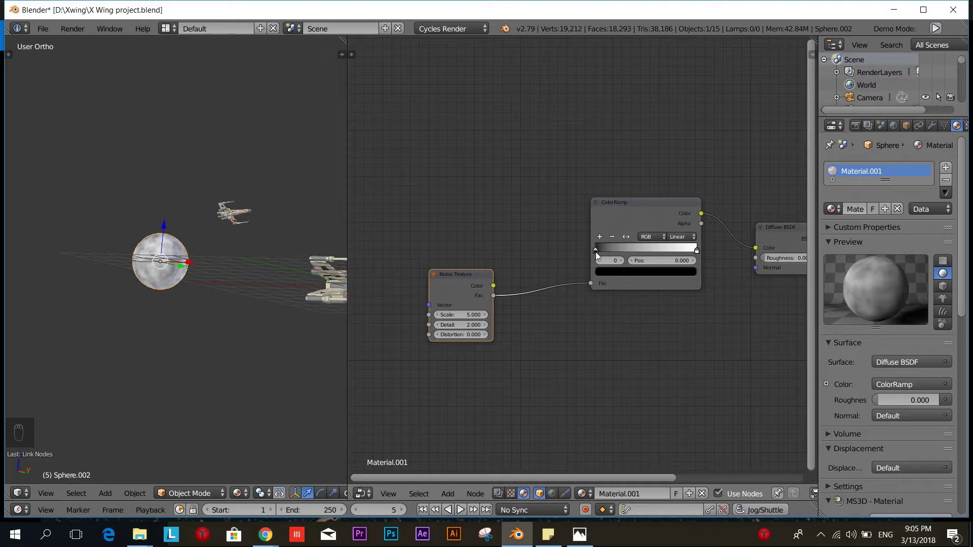
Step: Shift the ColorRamp's black stop to position 0.145 and set the Noise Texture scale to 4
left_click_drag(595, 252, 622, 258)
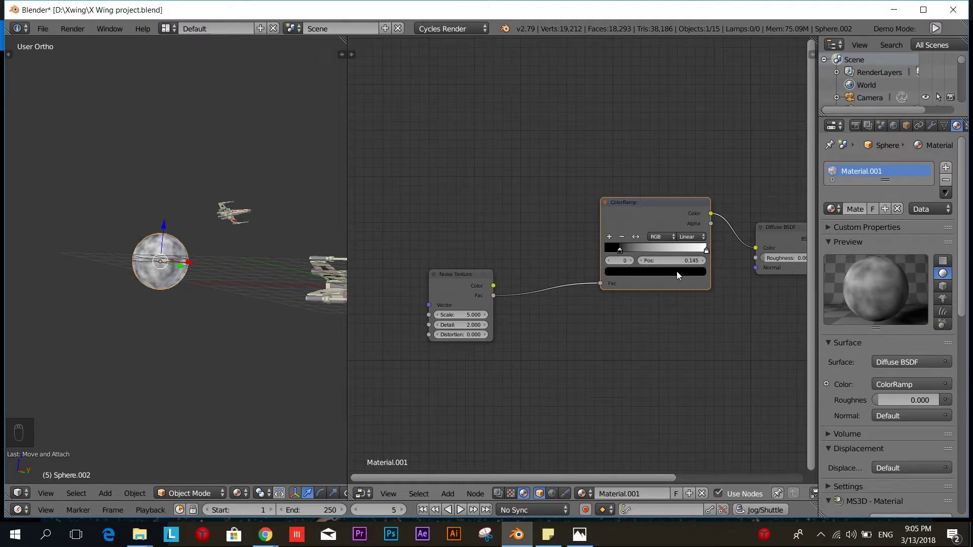
left_click(459, 316)
type("4")
key("Return")
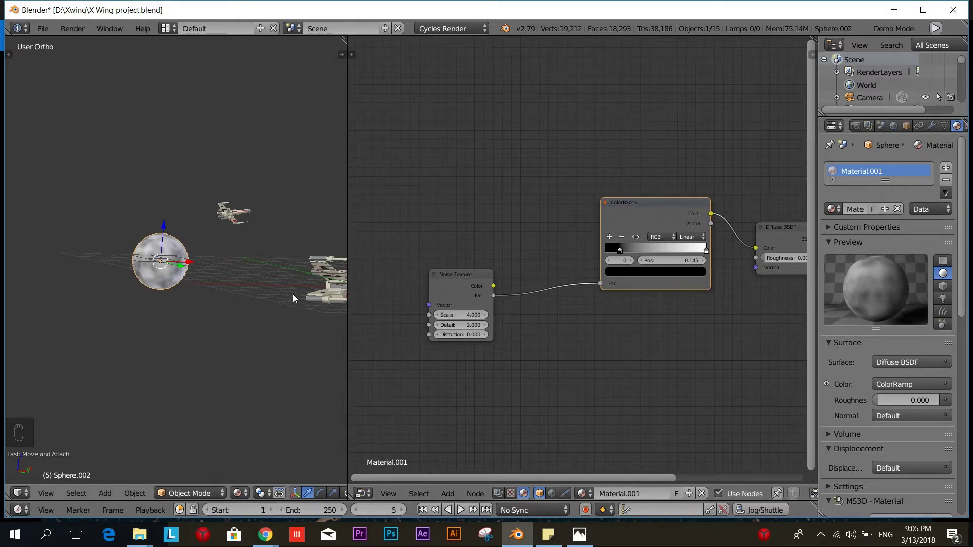
Step: Duplicate the noise-textured sphere and place the copy beyond the distant X-wing
scroll(247, 310, "up", 1)
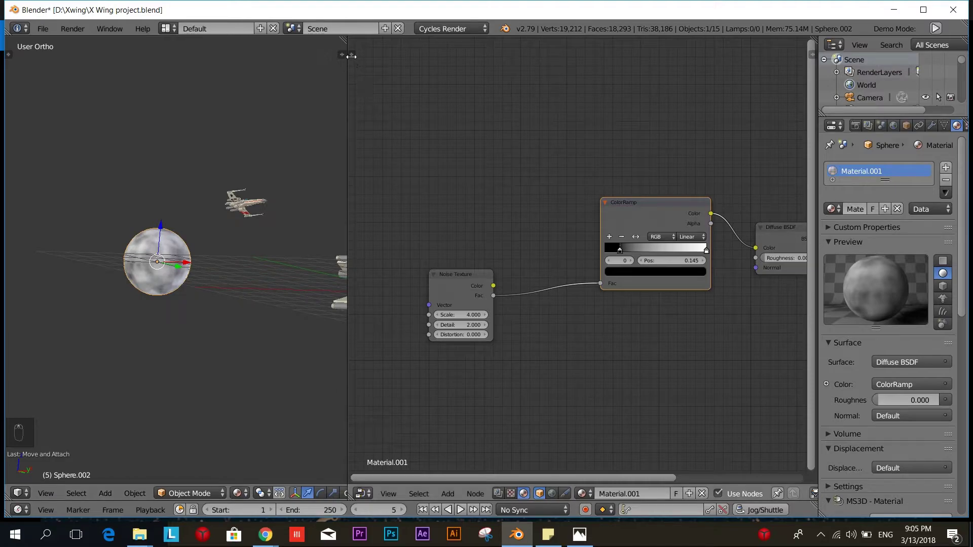
scroll(186, 335, "down", 4)
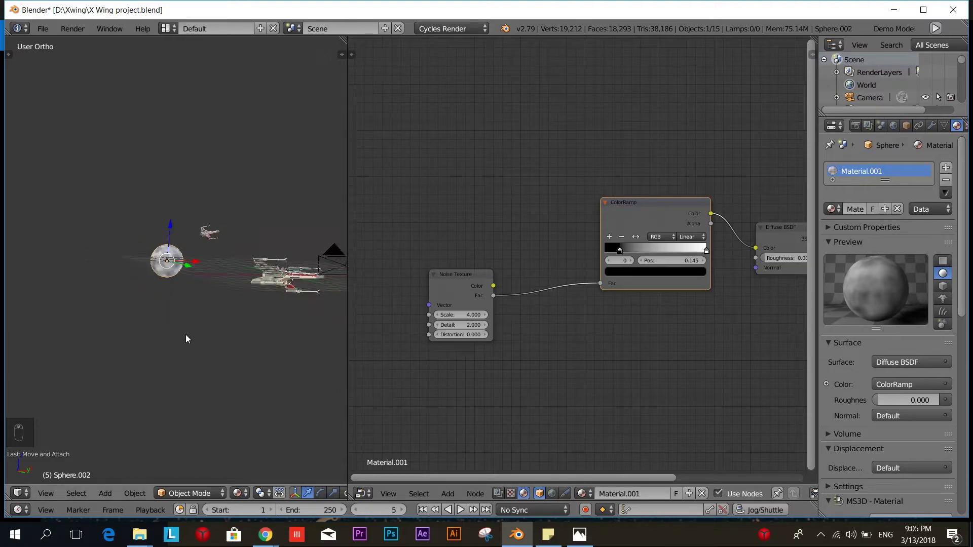
middle_click_drag(185, 335, 275, 352)
key("shift+d")
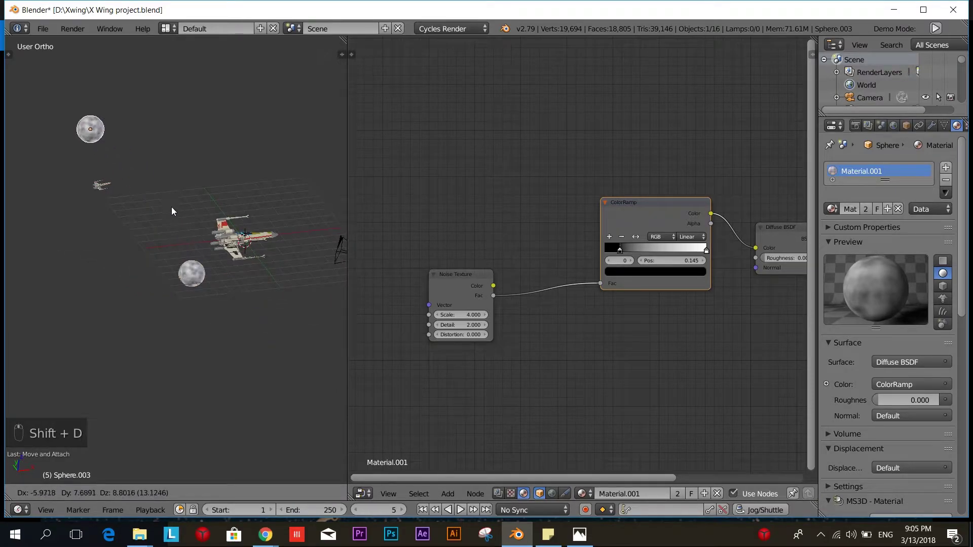
left_click(155, 211)
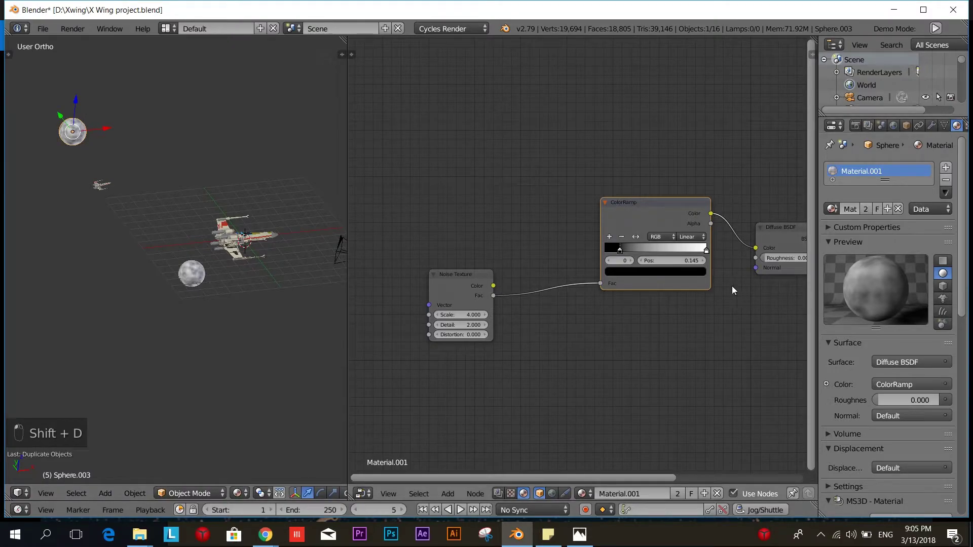
Step: Replace the copied sphere's material with a new one whose Diffuse BSDF color is driven by a ColorRamp node
left_click(946, 180)
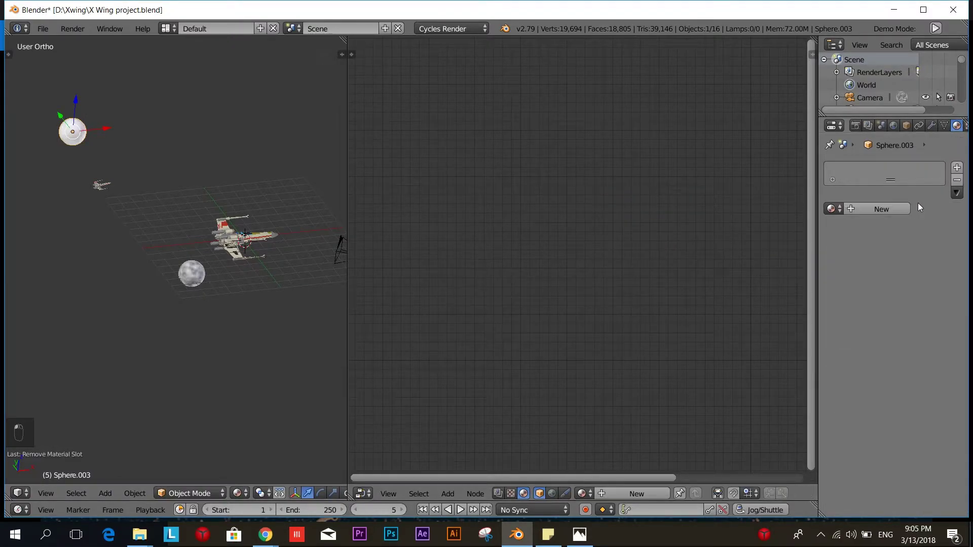
left_click(892, 209)
key("shift+a")
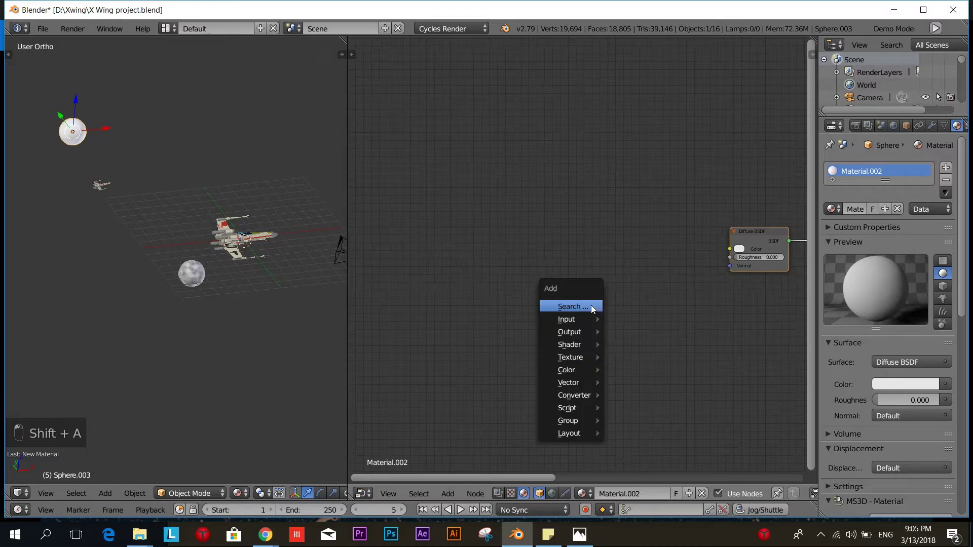
left_click(571, 306)
type("col")
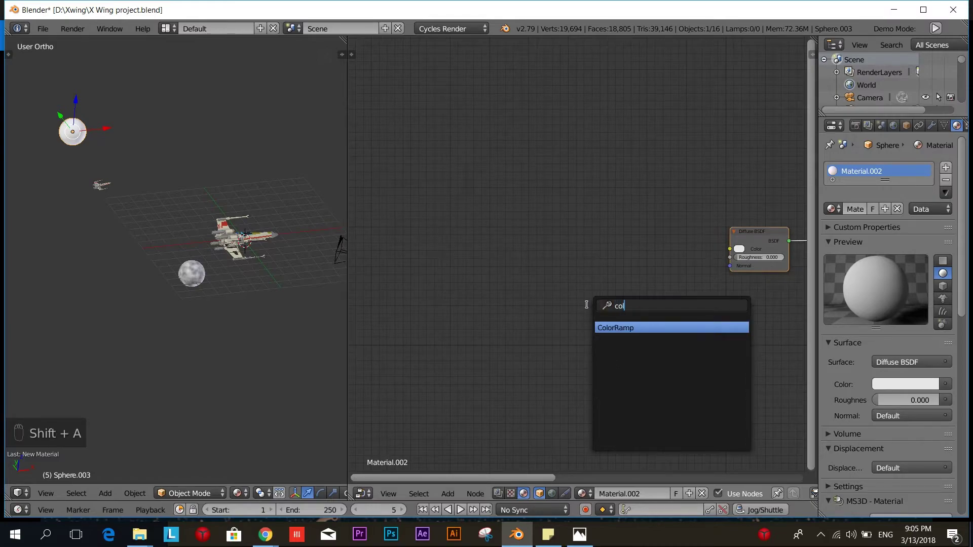
left_click(608, 328)
left_click(594, 272)
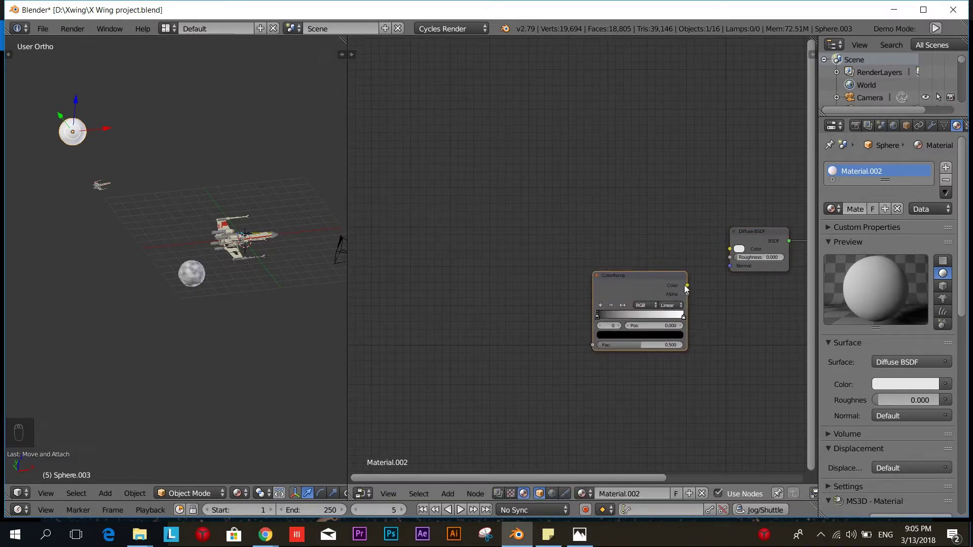
left_click_drag(685, 285, 728, 250)
Step: Add a Noise Texture to the new material and link its Fac output to the ColorRamp's Fac input
key("shift+a")
left_click(448, 318)
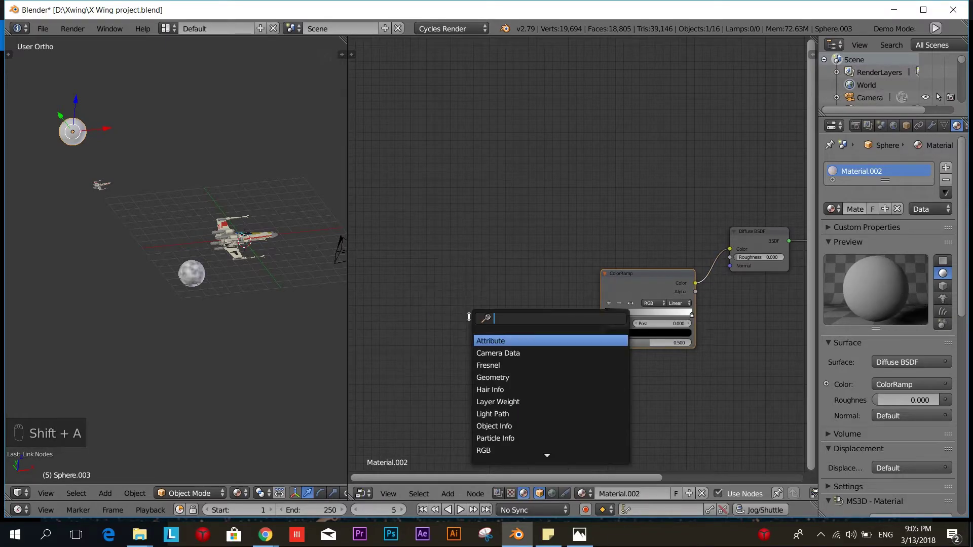
type("noi")
key("Return")
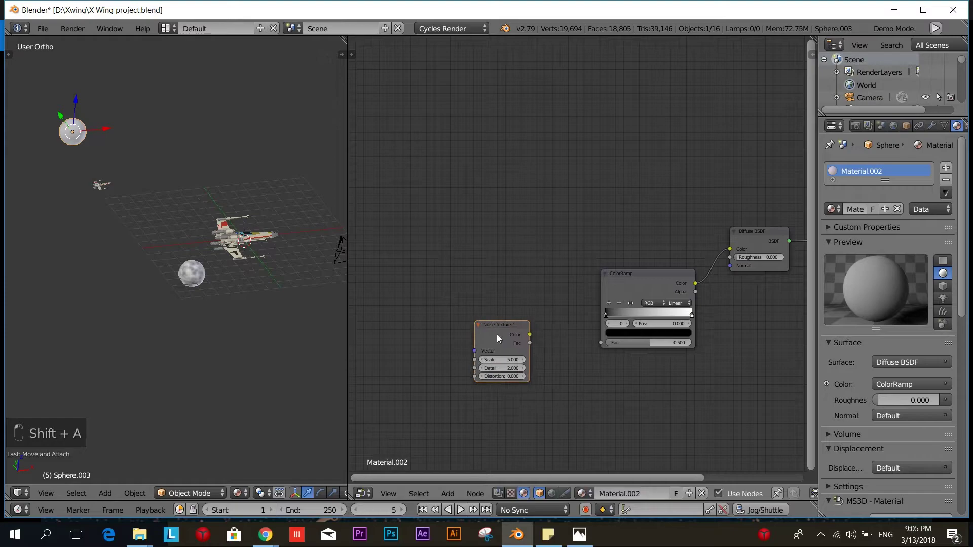
left_click(497, 334)
left_click_drag(530, 342, 600, 343)
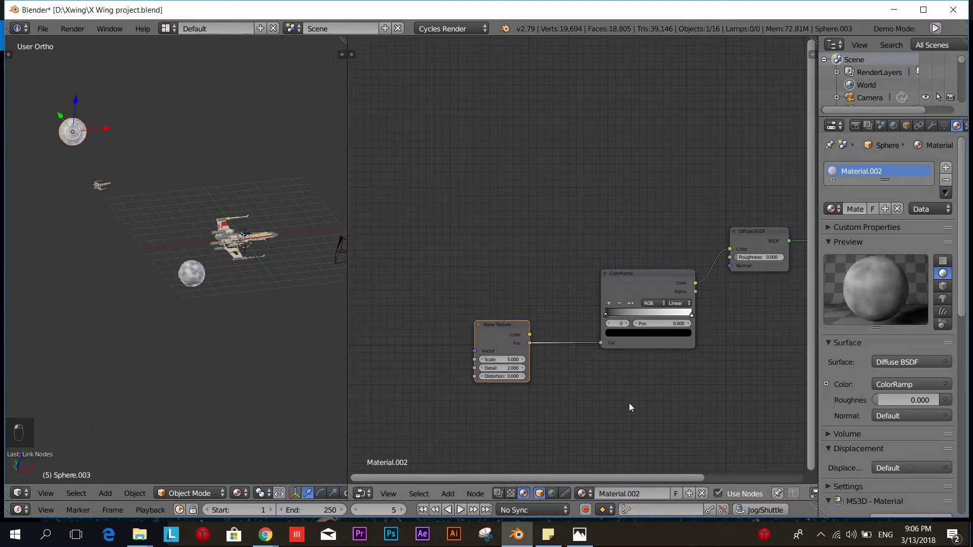
Step: Recolor the ColorRamp's black stop to medium green and shift it to position 0.308
scroll(646, 367, "up", 2)
left_click(632, 330)
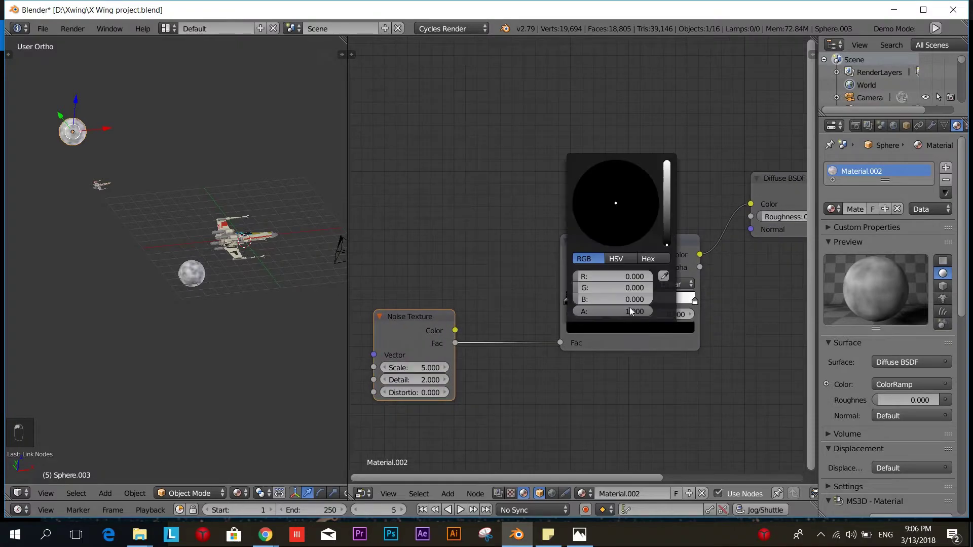
left_click_drag(667, 244, 667, 214)
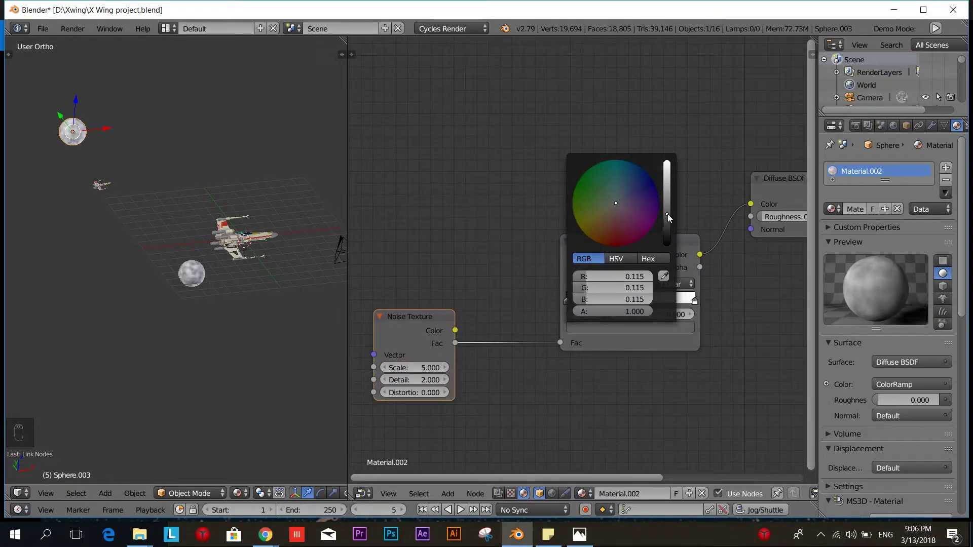
left_click_drag(610, 186, 590, 184)
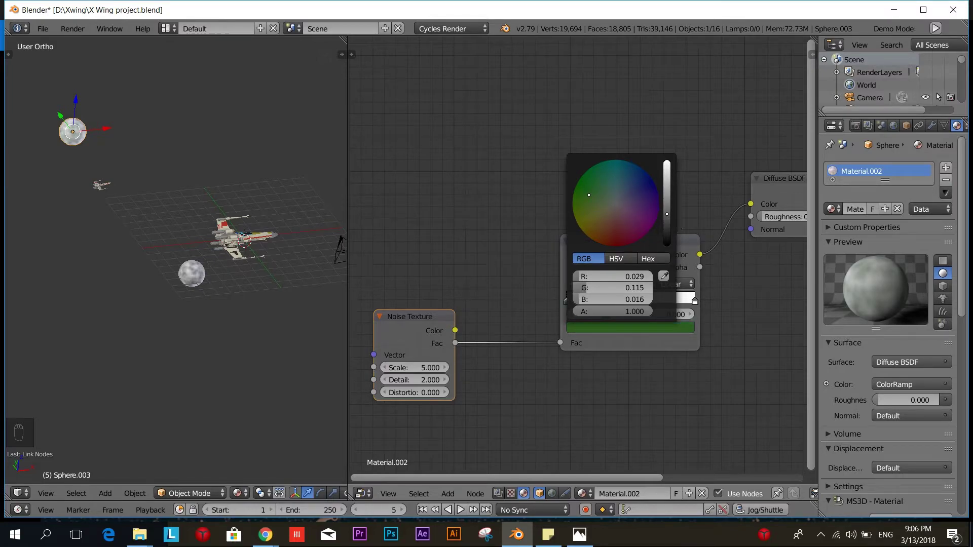
left_click_drag(667, 215, 667, 202)
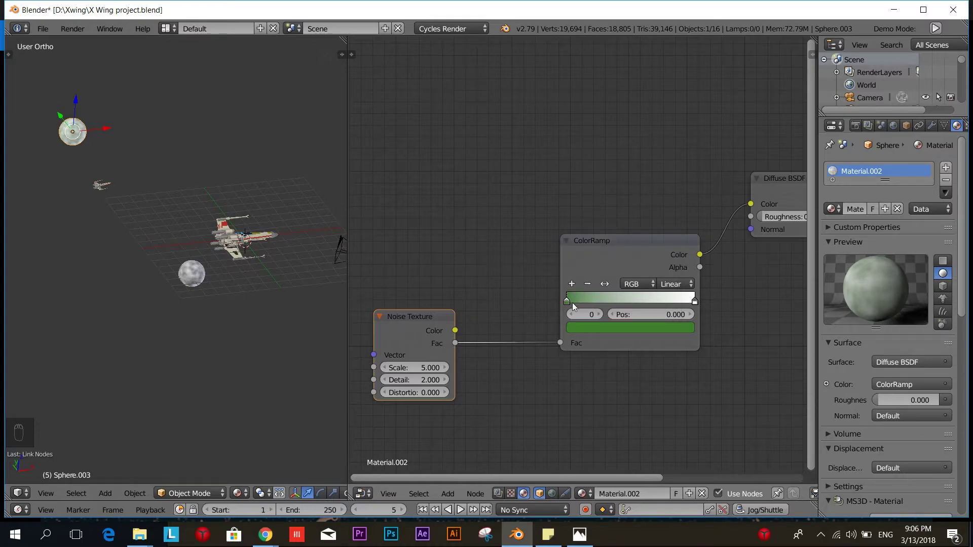
left_click(572, 305)
left_click_drag(568, 303, 608, 307)
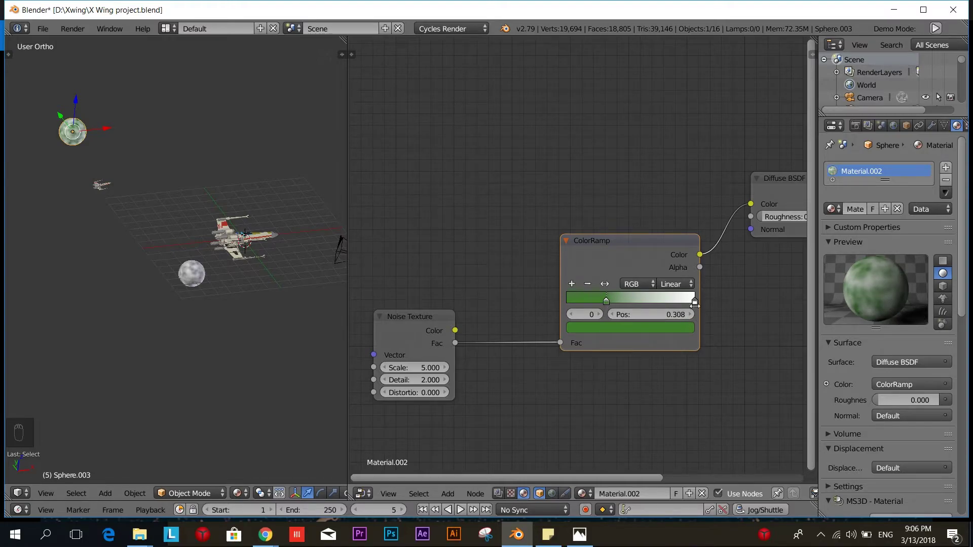
Step: Recolor the ColorRamp's white stop to light blue at position 0.996
left_click(692, 301)
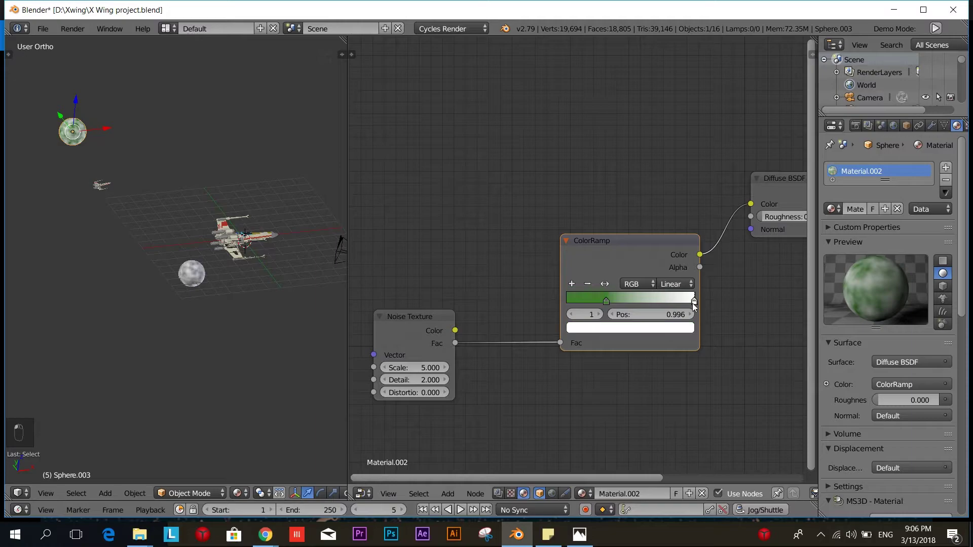
left_click(685, 327)
left_click(618, 190)
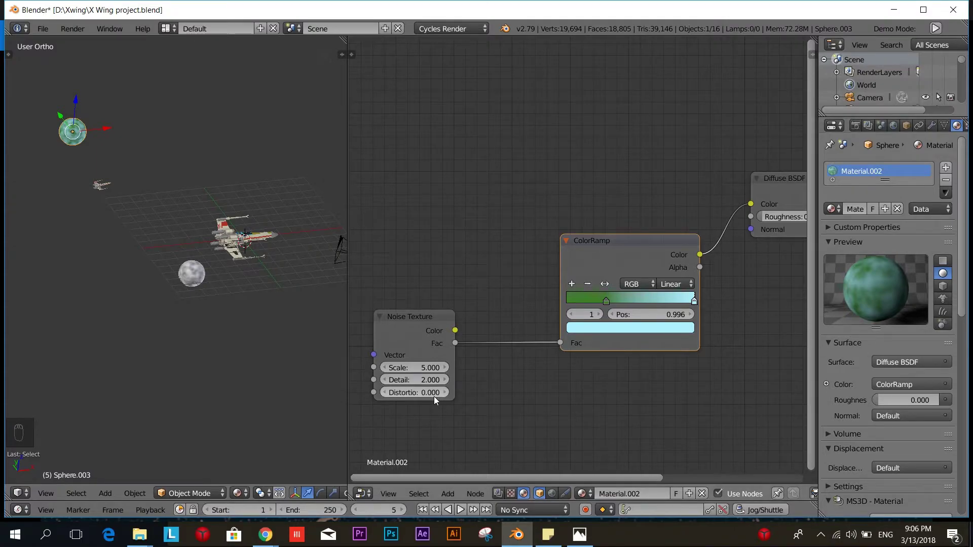
Step: Set the Noise Texture's scale to 6 and its detail to 13
left_click(422, 369)
type("6")
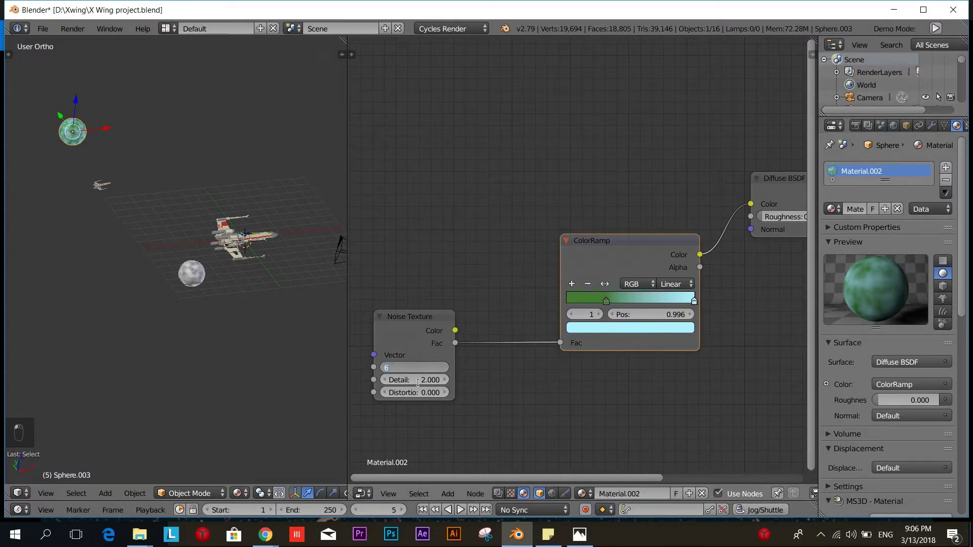
key("Return")
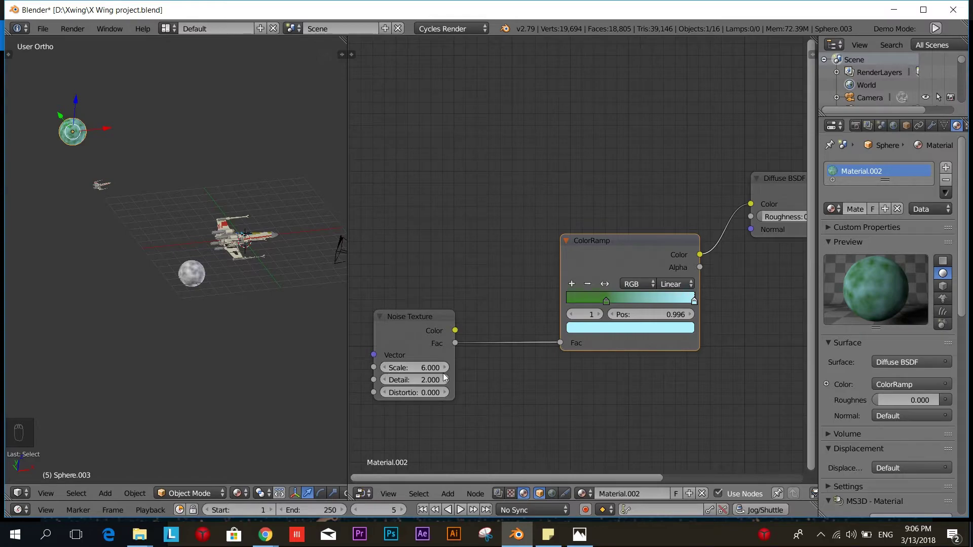
left_click(428, 381)
type("13")
key("Return")
Step: Merge the Node Editor area back into the 3D viewport and, in camera view, move the green sphere into the upper part of the frame
left_click_drag(345, 41, 537, 71)
key("KP_0")
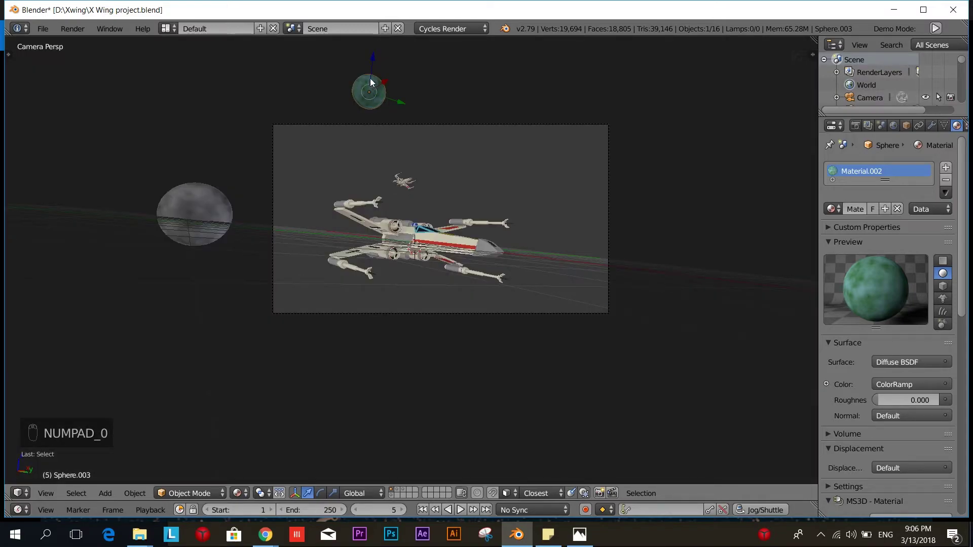
key("g")
left_click(583, 176)
key("g")
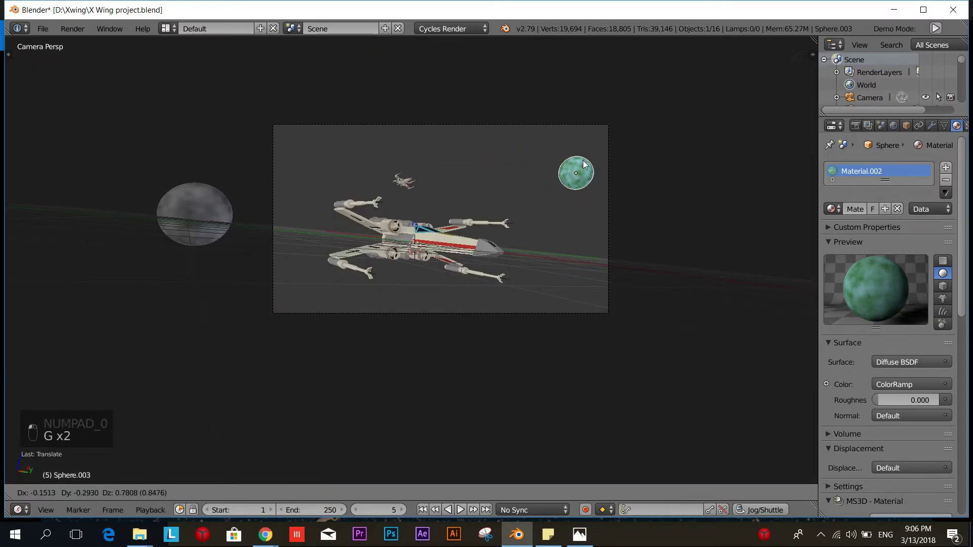
left_click(588, 165)
key("g")
left_click(519, 150)
Step: From the top view, move the green sphere farther behind the distant X-wing and enlarge it, then return to the camera view
key("KP_7")
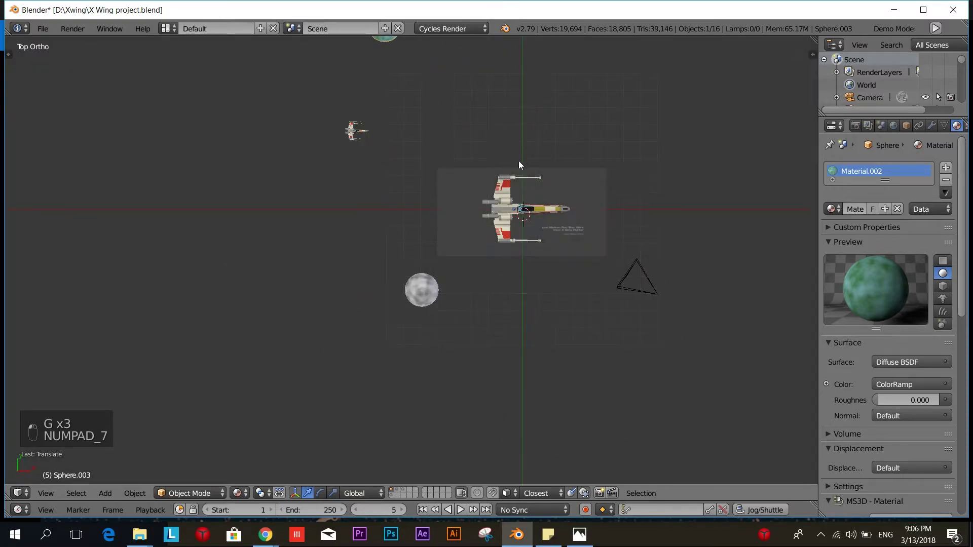
key("g")
left_click(417, 158)
key("s")
left_click(585, 133)
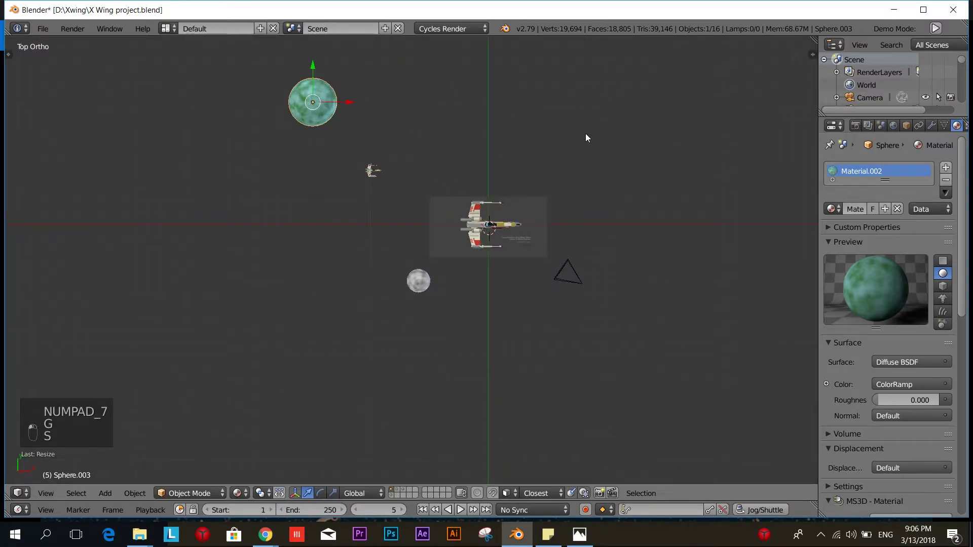
key("KP_0")
scroll(585, 133, "down", 2)
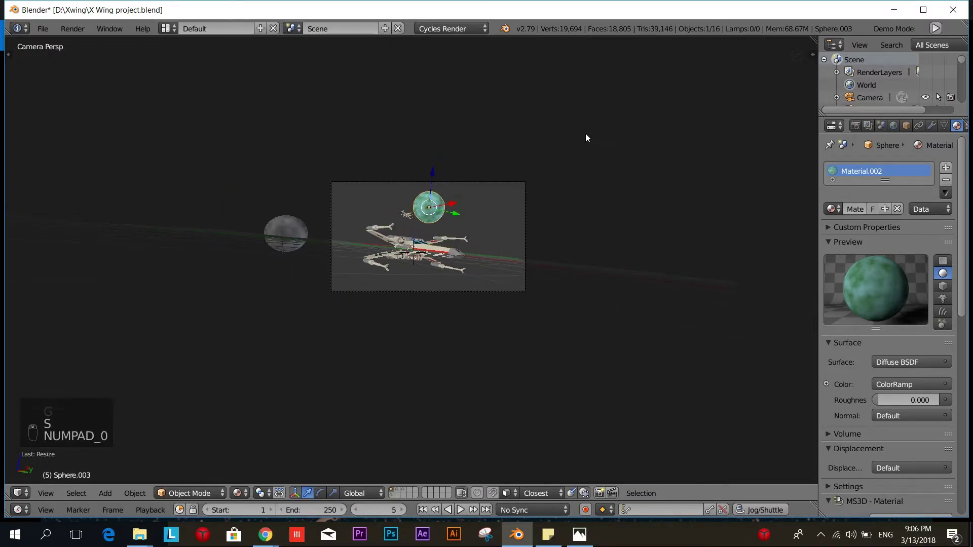
Step: From the top view, reposition the green sphere so it sits just left of the distant X-wing in the camera frame
scroll(451, 204, "up", 1)
scroll(451, 203, "up", 3)
key("KP_7")
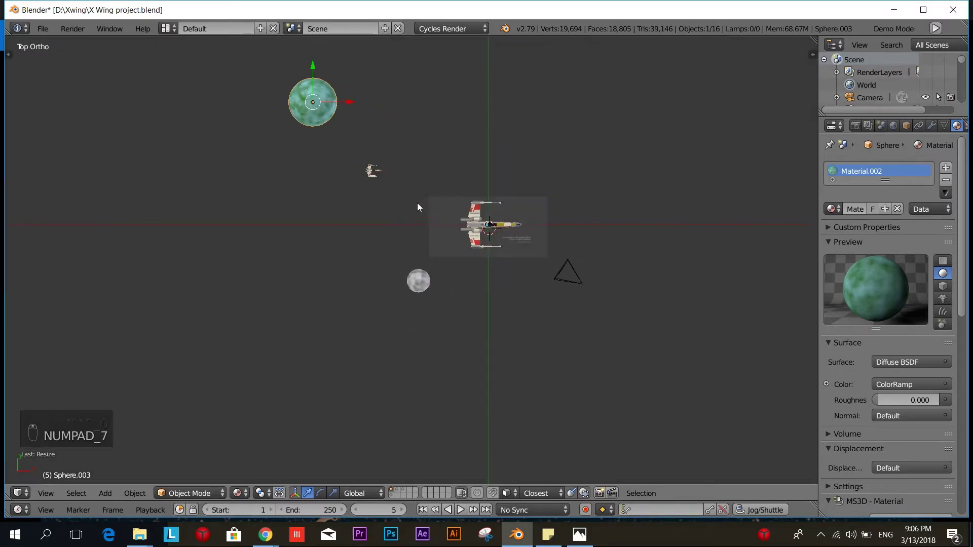
key("g")
left_click(369, 251)
key("KP_0")
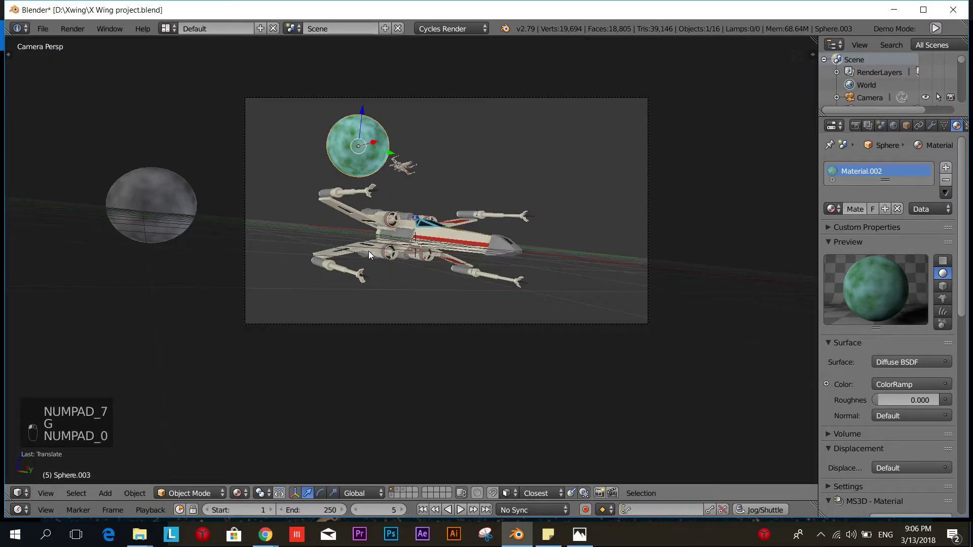
Step: Move the camera so the two X-wings and the planets shift slightly to the right within the frame
right_click(545, 98)
key("g")
left_click(403, 148)
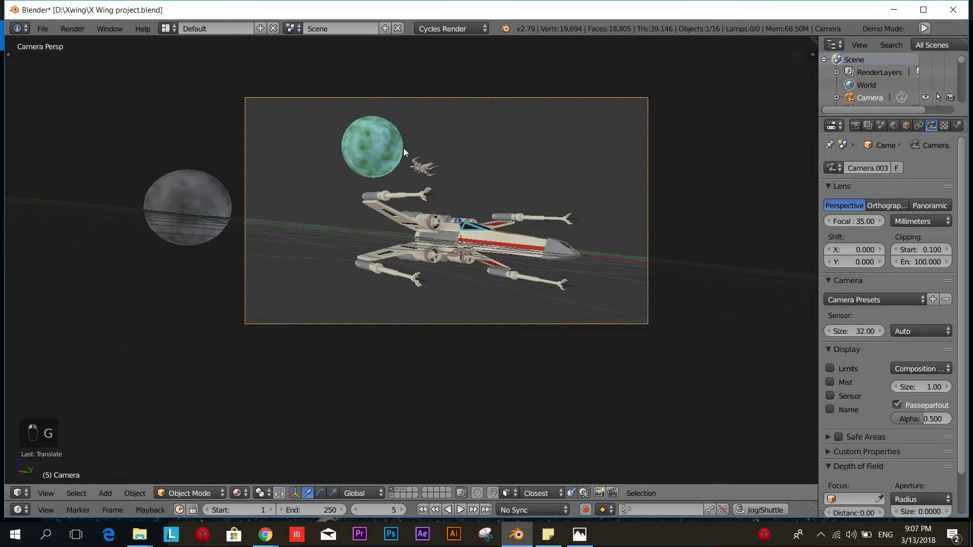
Step: Move the gray sphere onto the left edge of the camera frame and scale it down to roughly half its size
right_click(173, 213)
key("g")
left_click(240, 225)
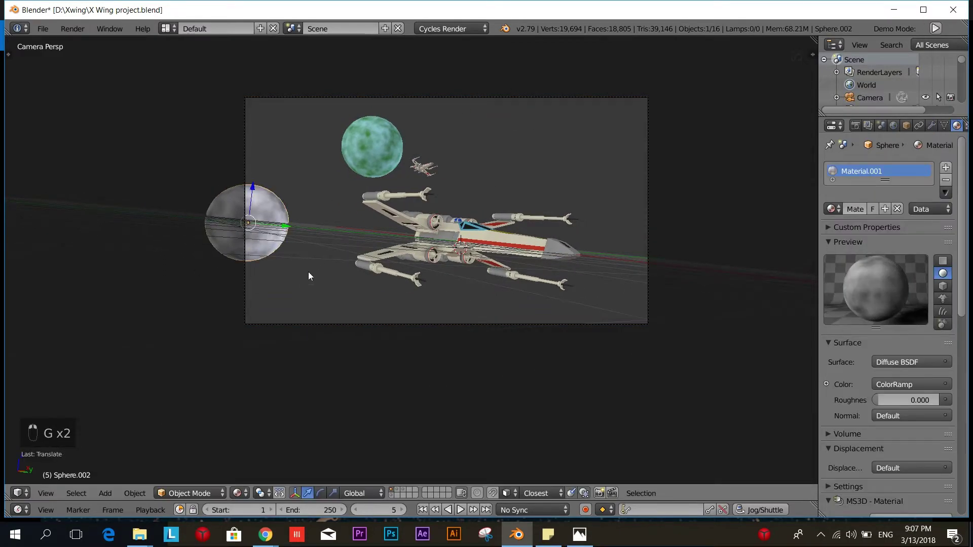
key("s")
left_click(315, 251)
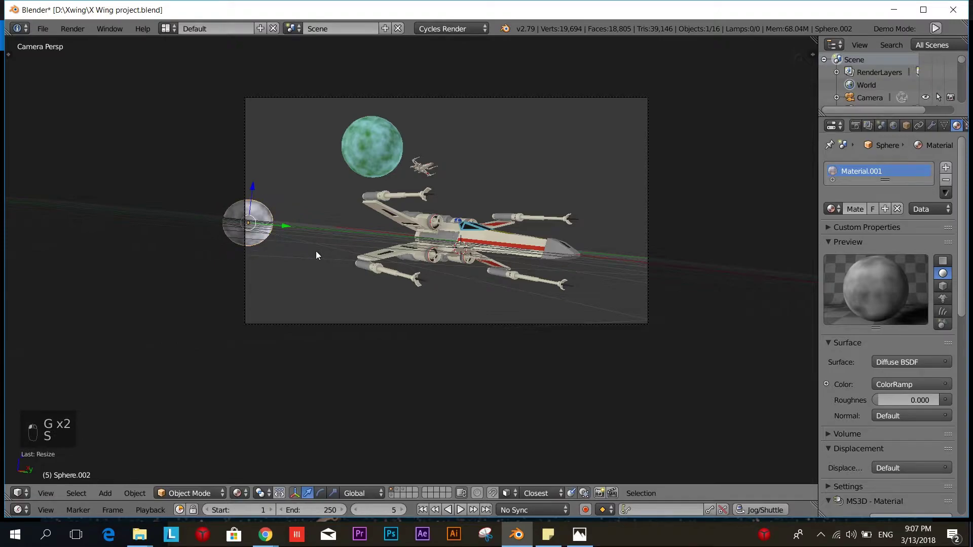
Step: Move the green sphere to the right of the distant X-wing, above the main ship's cockpit, in the camera frame
right_click(387, 141)
key("g")
left_click(510, 132)
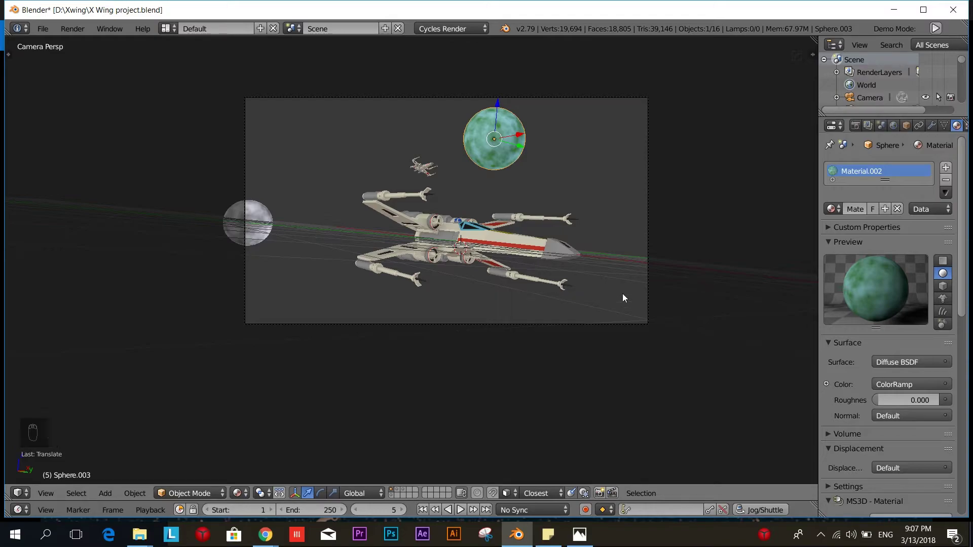
Step: From the top view, move the camera farther around toward the main X-wing's nose and rotate it to face the ship
right_click(610, 324)
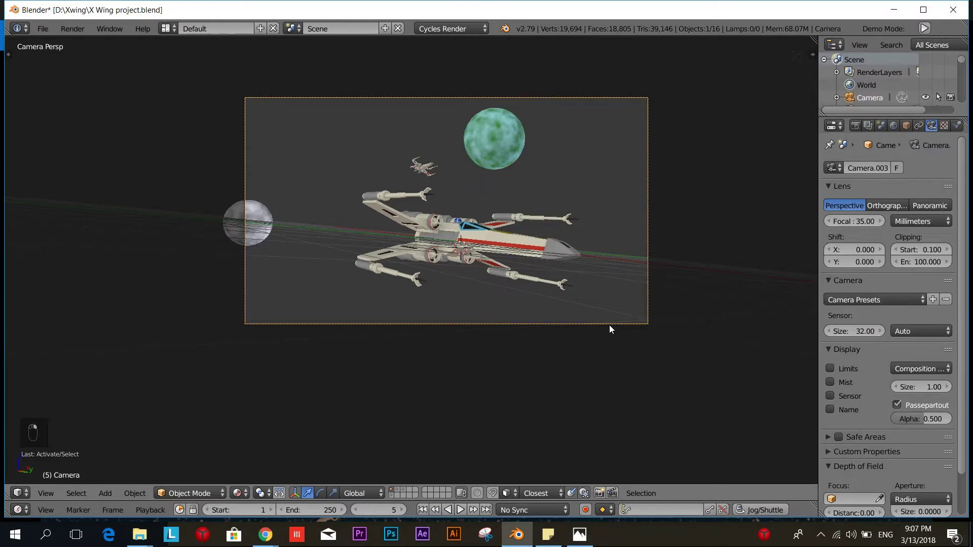
key("KP_7")
key("g")
key("r")
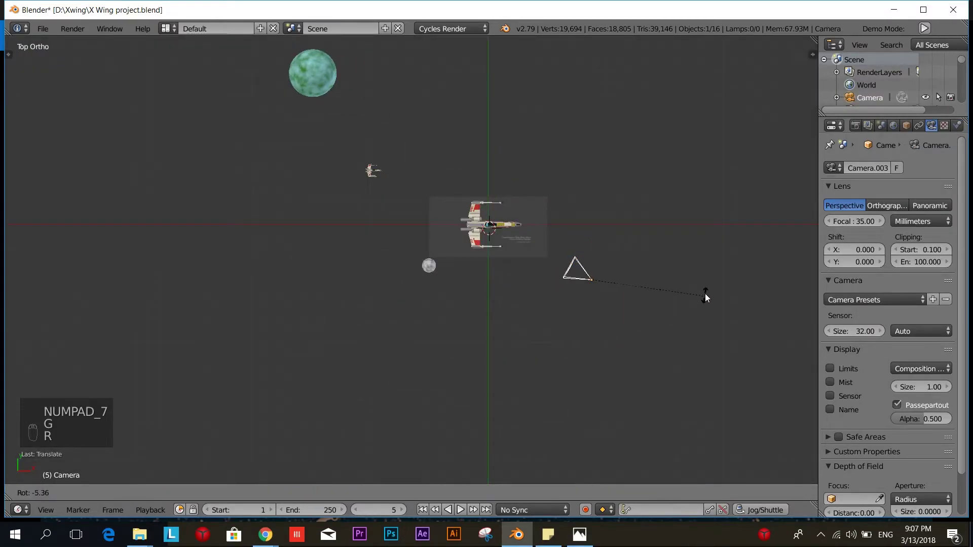
key("g")
key("r")
left_click(752, 258)
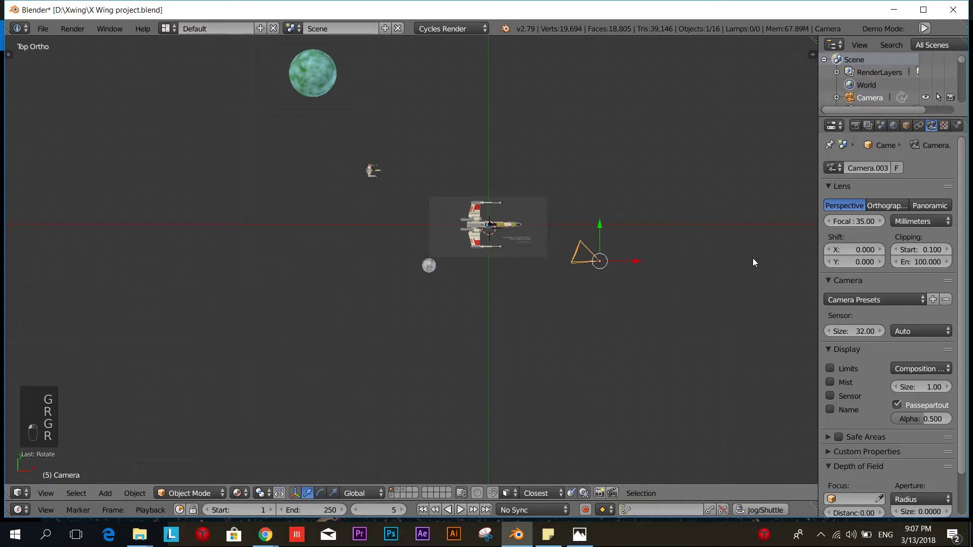
Step: In camera view, shift the camera until the gray sphere lies just inside the left edge of the frame
key("KP_0")
key("g")
left_click(724, 281)
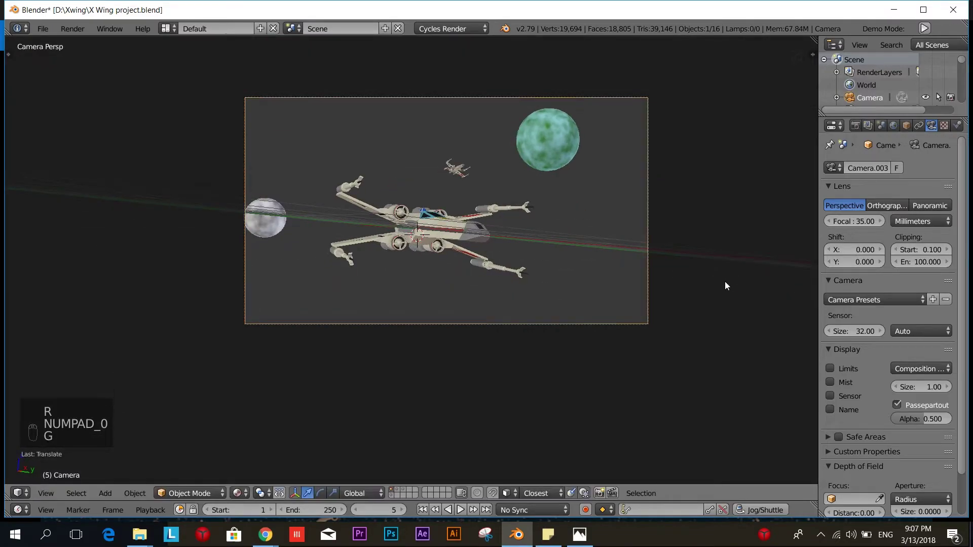
key("g")
left_click(774, 269)
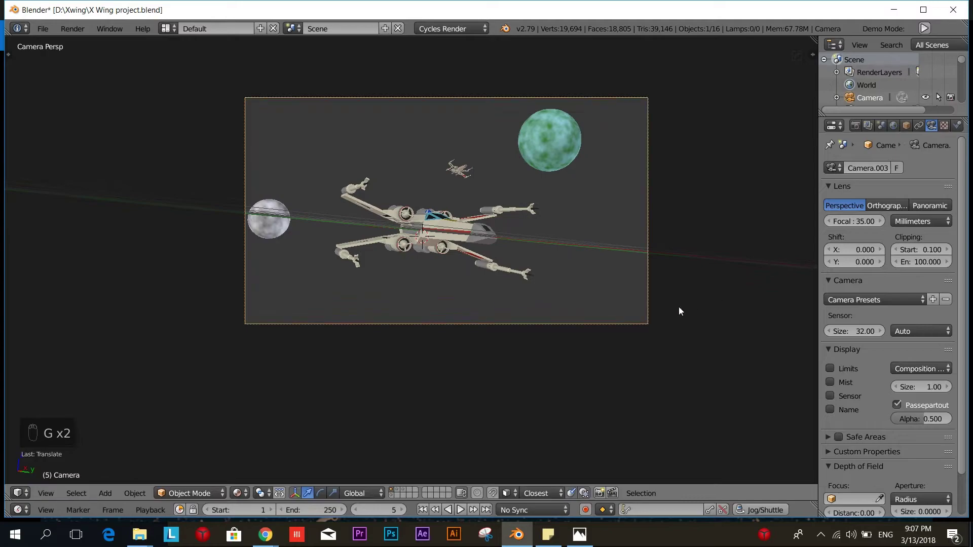
Step: Edit the gray sphere's mesh, duplicate its equator edge loop and scale the copy outward into a circle around the planet
right_click(277, 223)
key("KP_Decimal")
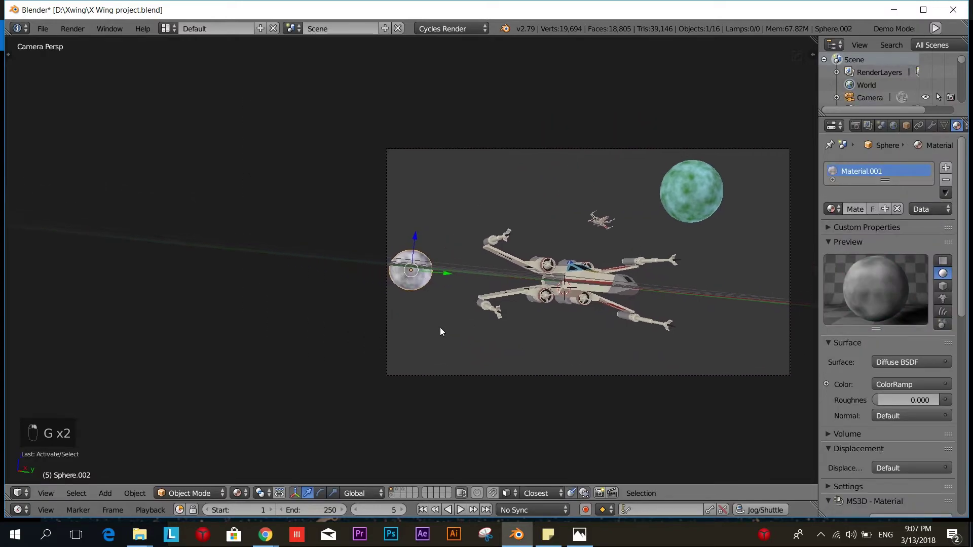
key("Tab")
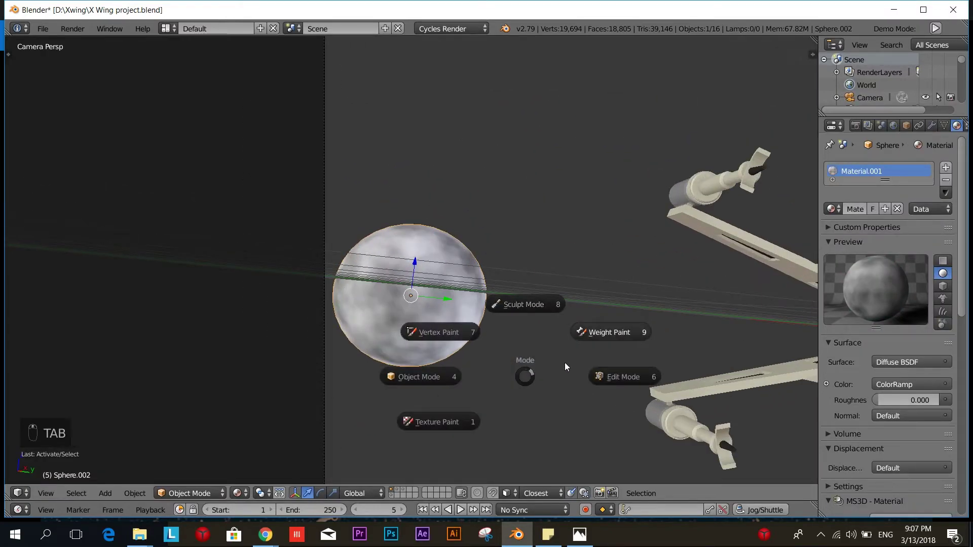
left_click(626, 379)
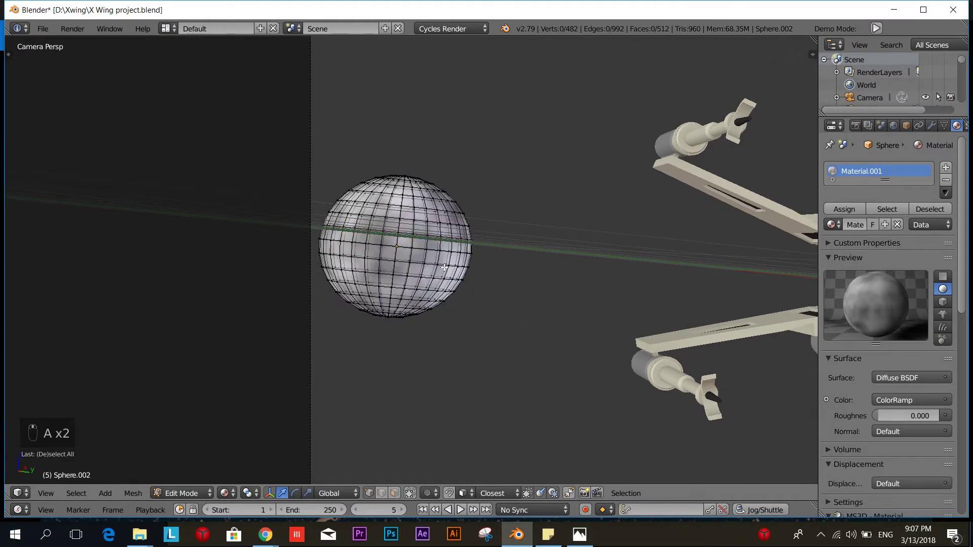
scroll(444, 261, "up", 5)
right_click(432, 234, "alt")
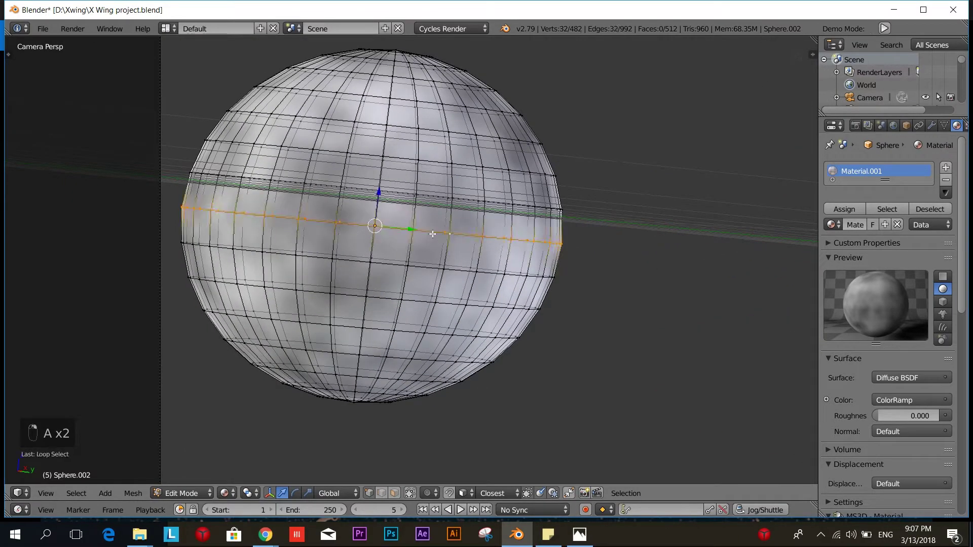
key("shift+d")
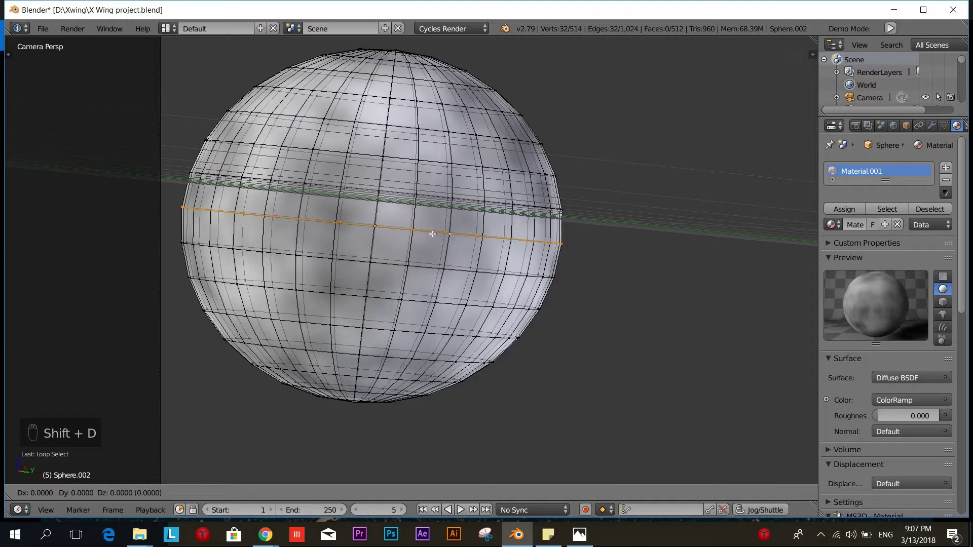
key("s")
left_click(477, 239)
Step: Extrude the circle around the gray planet into a narrow flat ring and deselect everything
middle_click_drag(532, 289, 563, 339)
scroll(562, 339, "up", 4)
middle_click_drag(319, 365, 595, 231, "shift")
scroll(419, 284, "up", 5)
middle_click_drag(514, 292, 498, 319, "shift")
key("e")
left_click(501, 320)
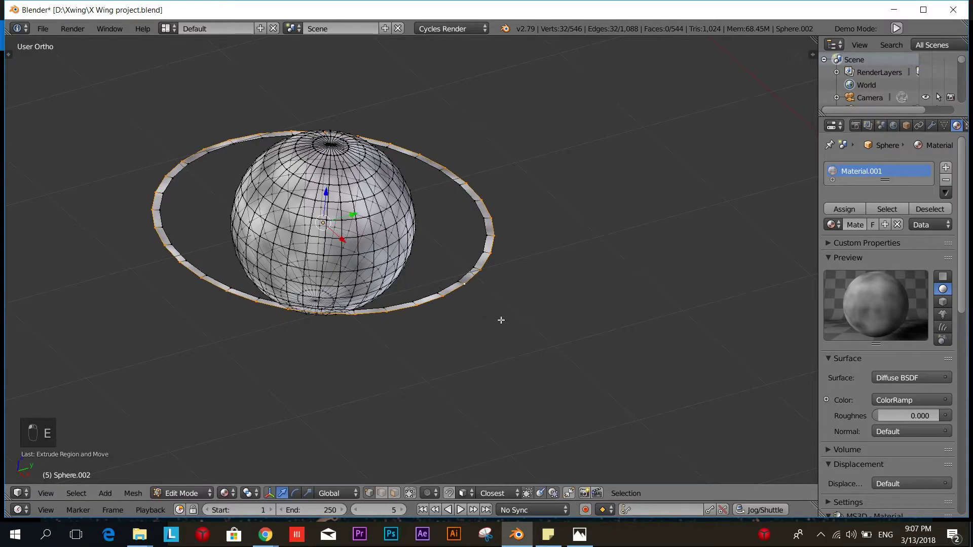
scroll(500, 320, "up", 3)
key("a")
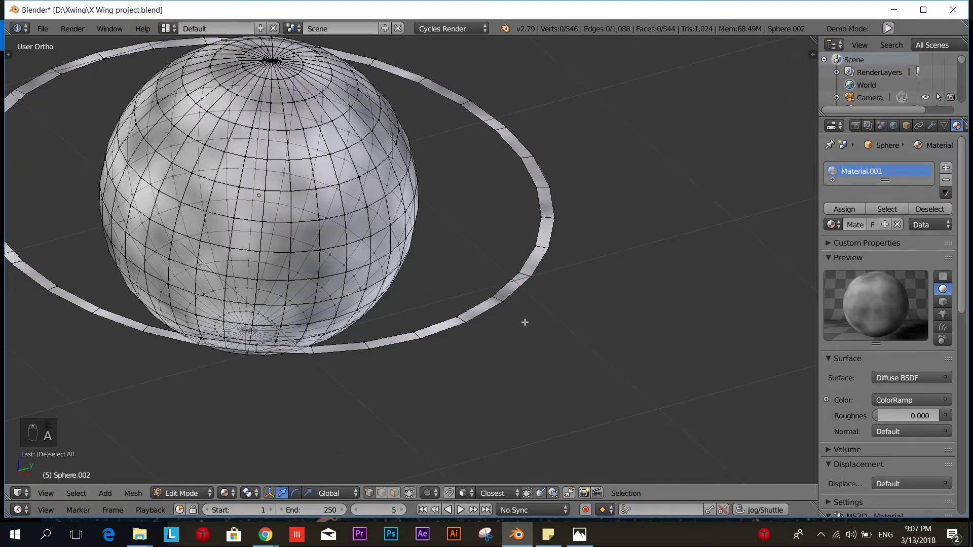
Step: Return to object mode in camera view and rotate the gray planet so its ring is tilted toward the camera
key("KP_0")
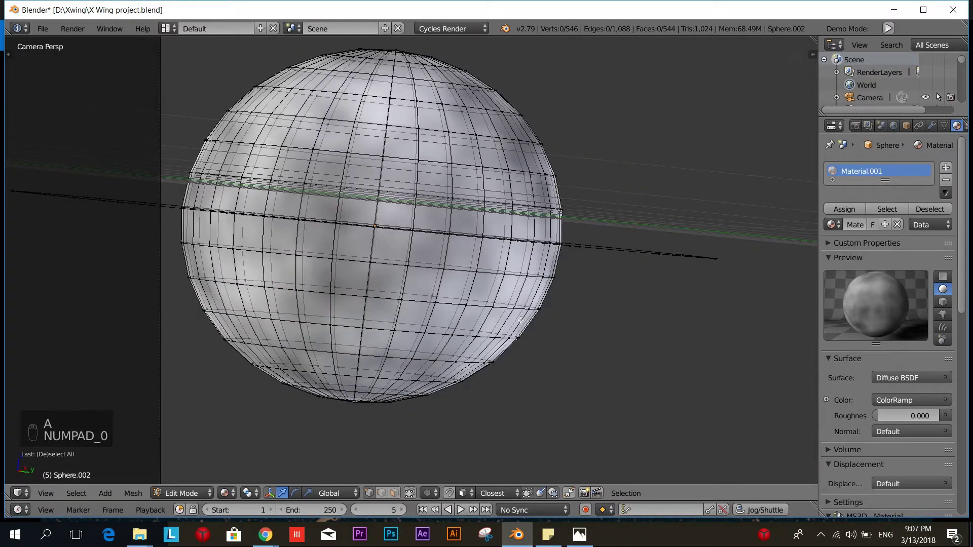
scroll(520, 320, "down", 3)
key("Tab")
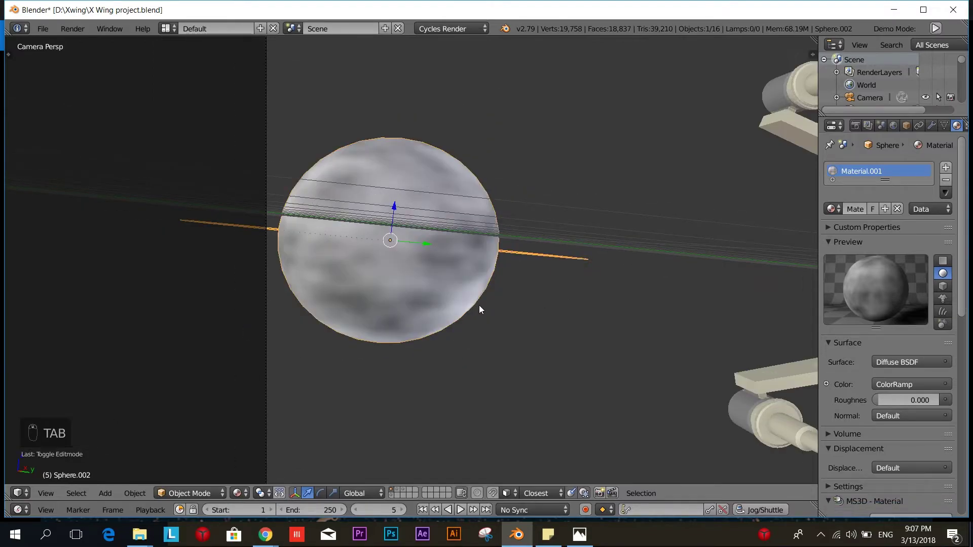
key("r")
left_click(536, 247)
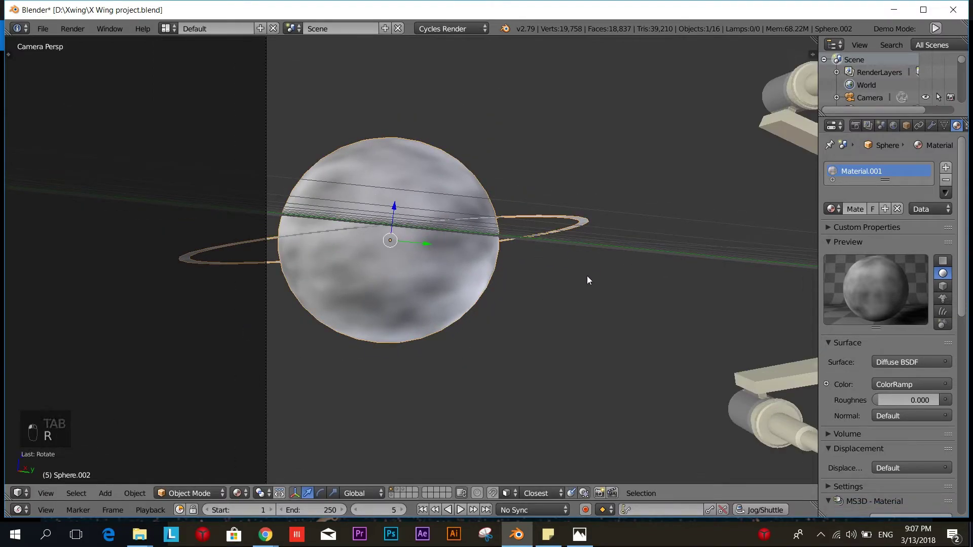
scroll(513, 284, "down", 5)
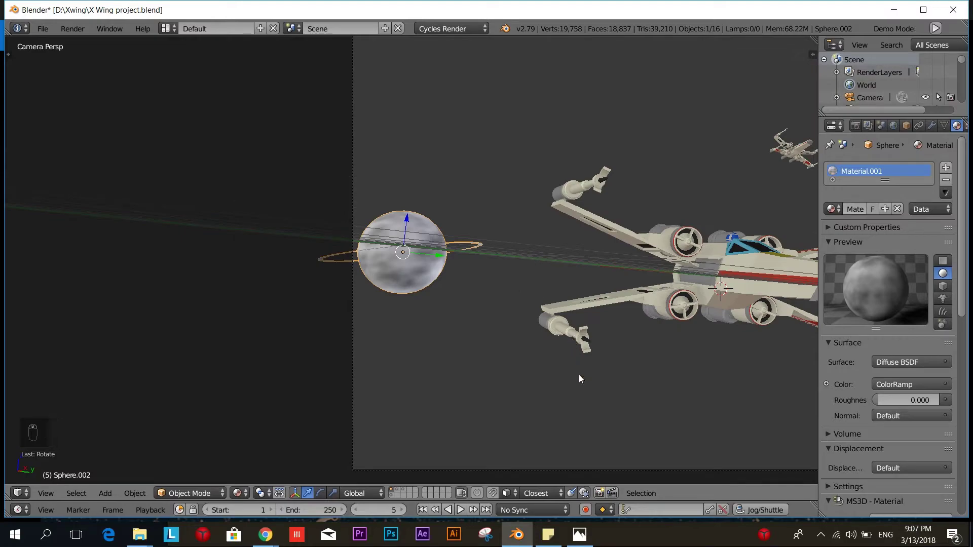
scroll(483, 348, "down", 4)
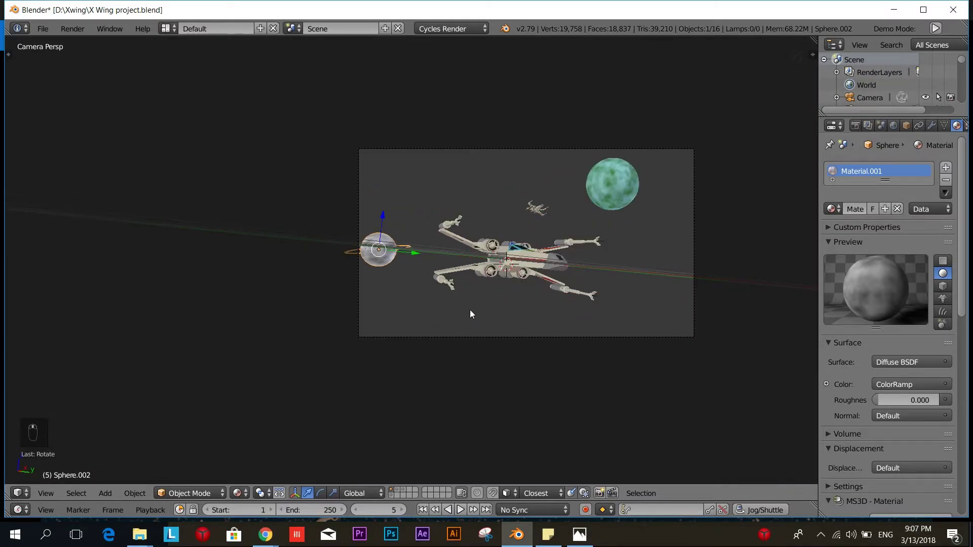
scroll(469, 314, "up", 3)
scroll(457, 304, "down", 5)
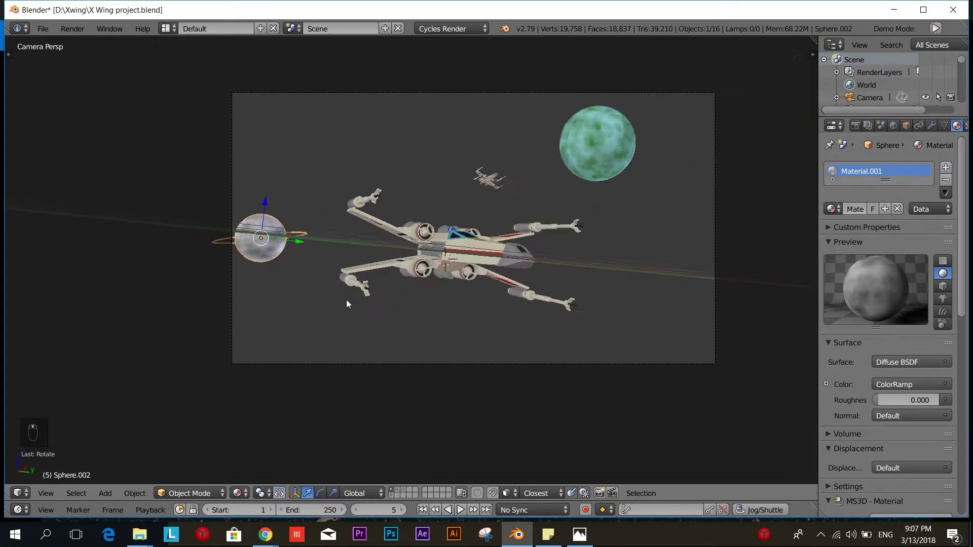
Step: Unhide the starfield backdrop and move the green sphere fully in front of it
middle_click_drag(330, 275, 351, 208)
scroll(406, 312, "down", 4)
key("alt+h")
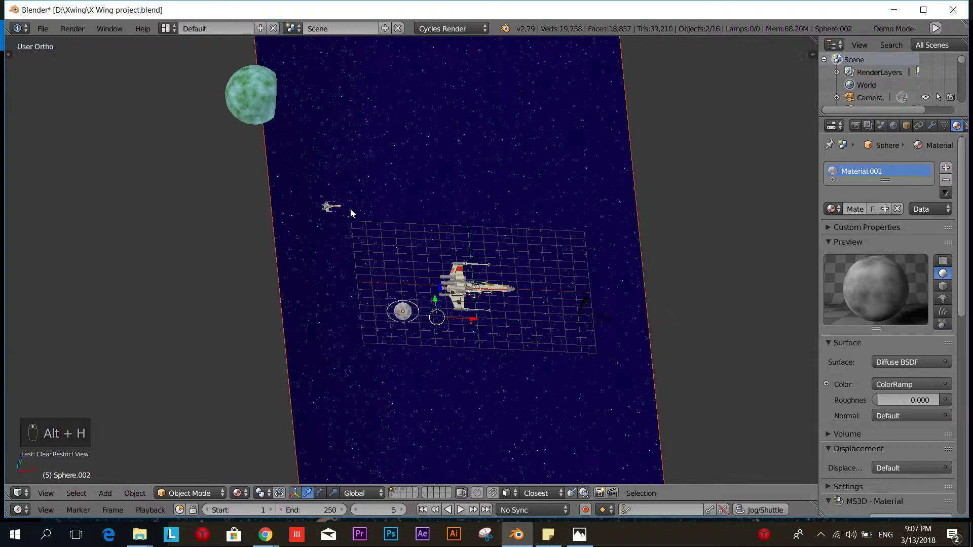
right_click(259, 105)
key("g")
left_click(315, 101)
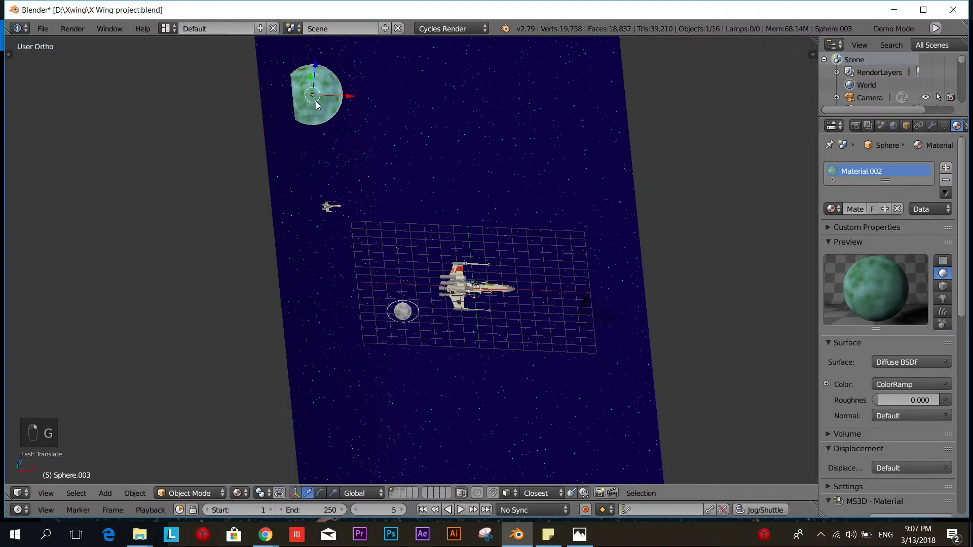
key("g")
left_click(352, 108)
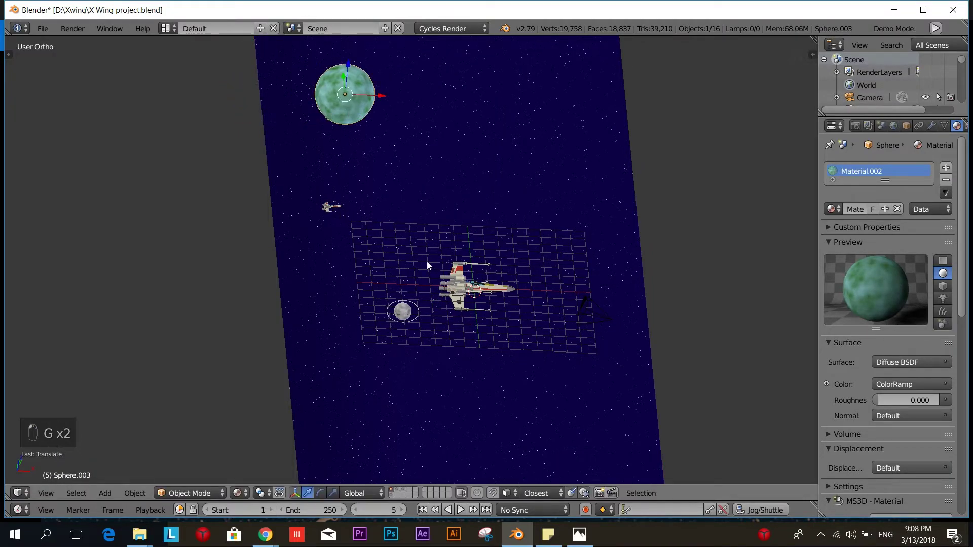
middle_click_drag(333, 208, 408, 214)
scroll(409, 214, "up", 5)
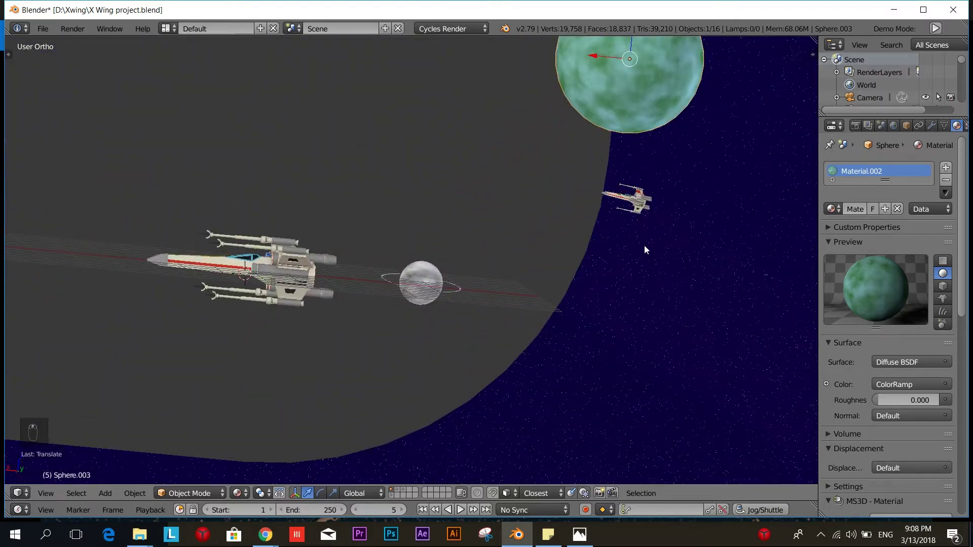
middle_click_drag(643, 245, 635, 231)
key("g")
right_click(605, 197)
key("b")
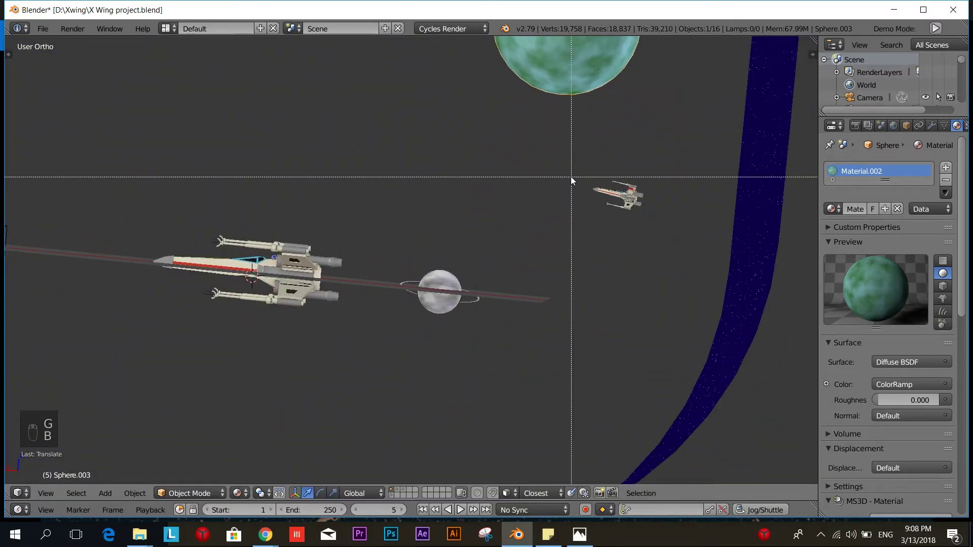
left_click_drag(566, 163, 667, 236)
key("g")
right_click(613, 230)
key("a")
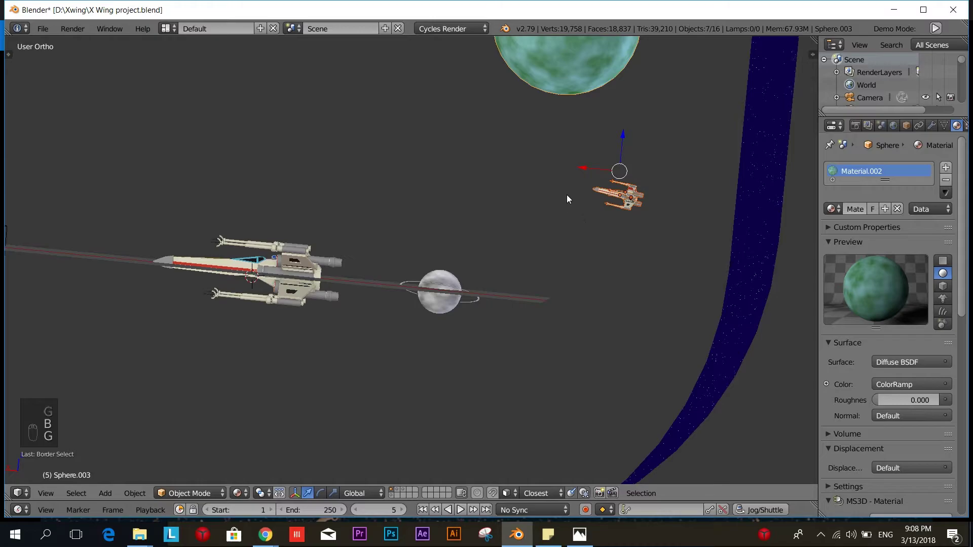
Step: Select all parts of the distant X-wing, move it forward away from the backdrop, and return to the camera view
key("b")
left_click_drag(585, 167, 661, 233)
key("g")
left_click(538, 219)
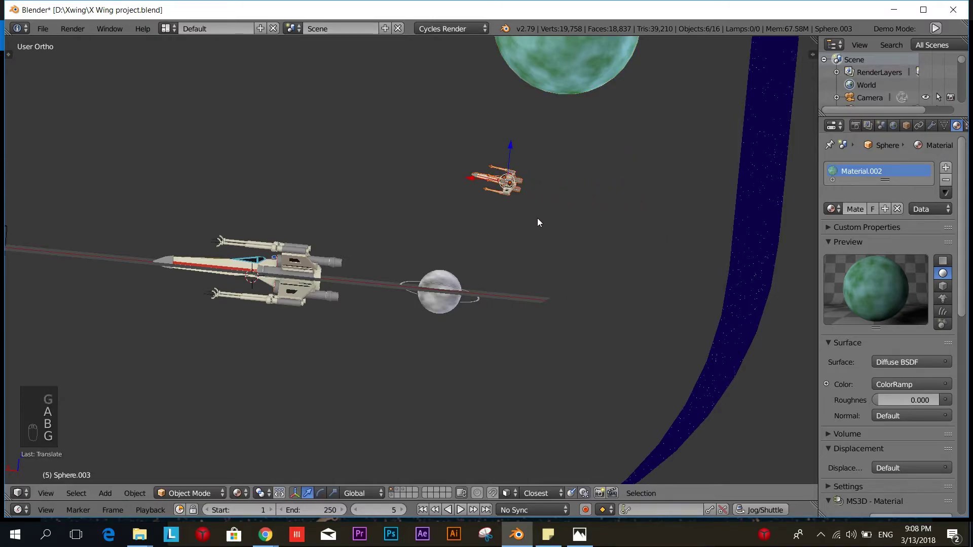
key("KP_0")
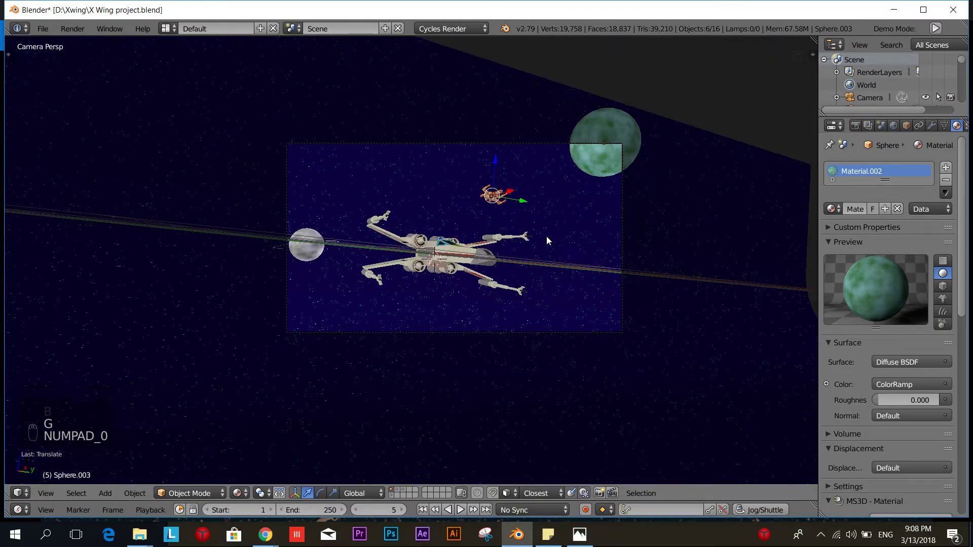
Step: Preview the composition through the camera in rendered shading, then switch back to solid shading
key("shift+z")
scroll(570, 188, "up", 1)
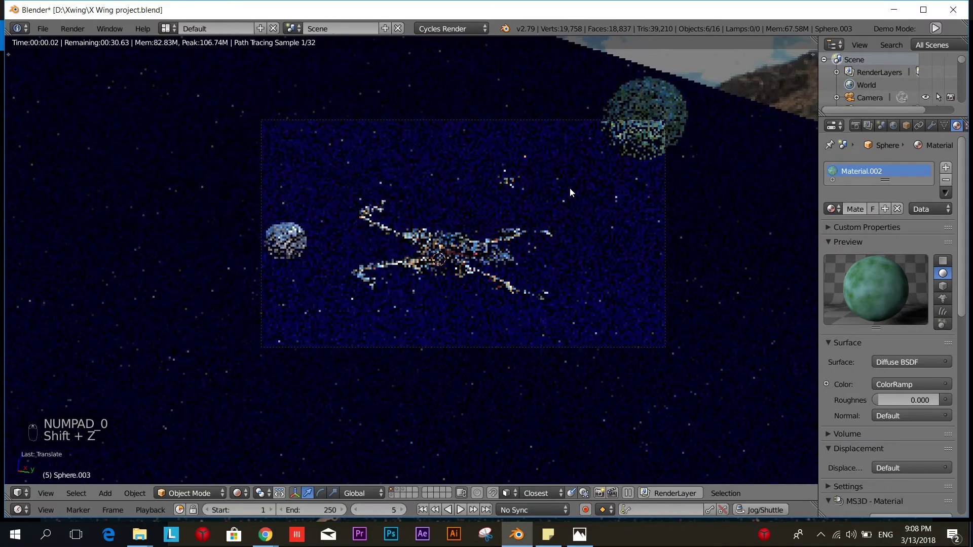
scroll(570, 188, "up", 1)
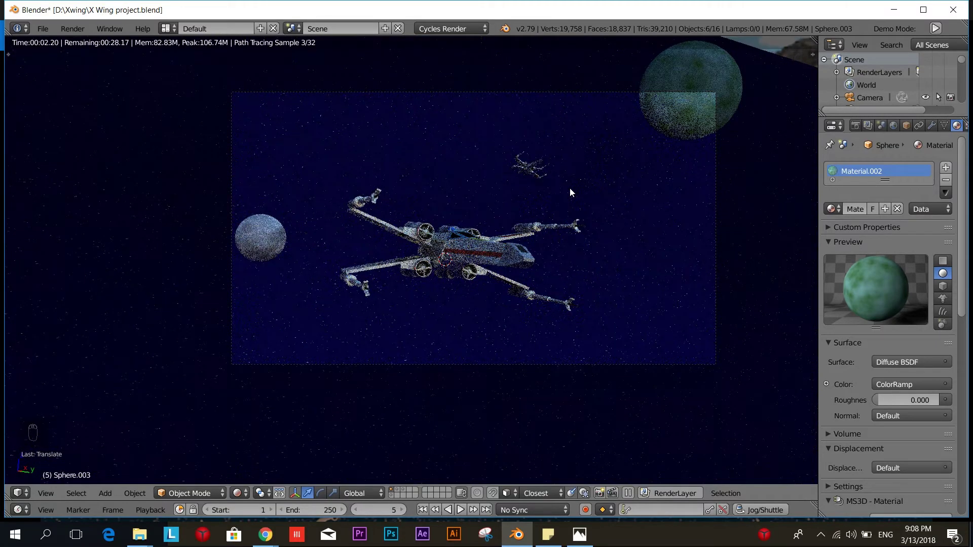
key("shift+z")
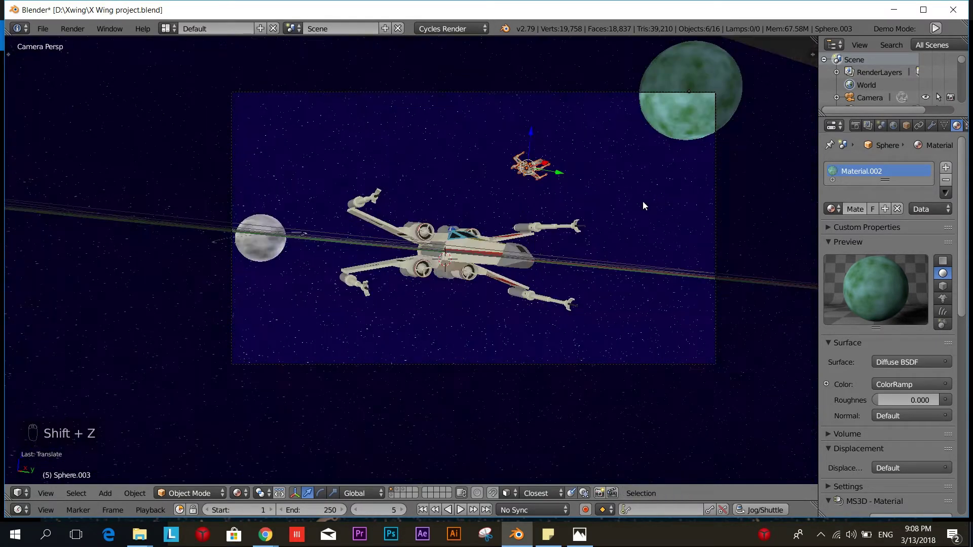
Step: Split the 3D viewport and turn the new area into a node editor showing the World shader nodes
left_click_drag(815, 49, 333, 101)
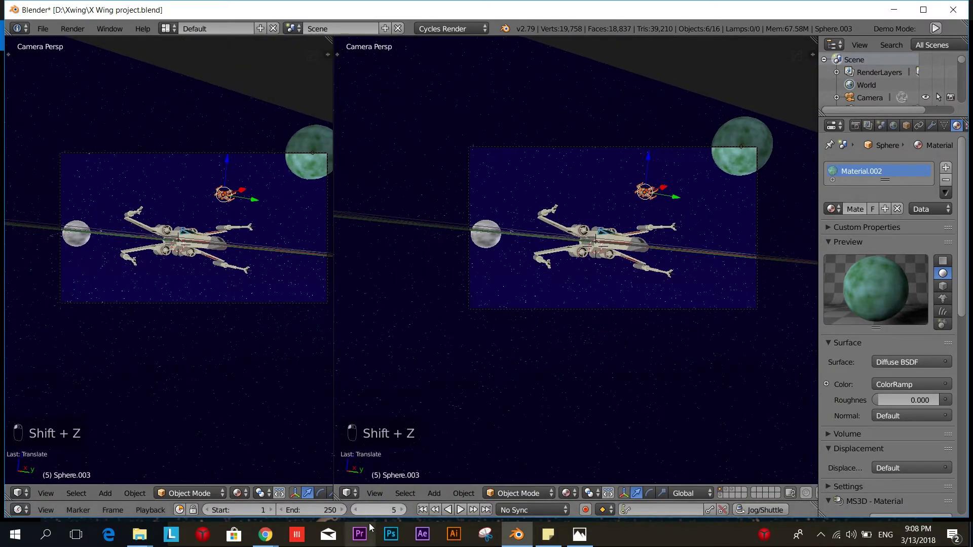
left_click(349, 493)
left_click(409, 356)
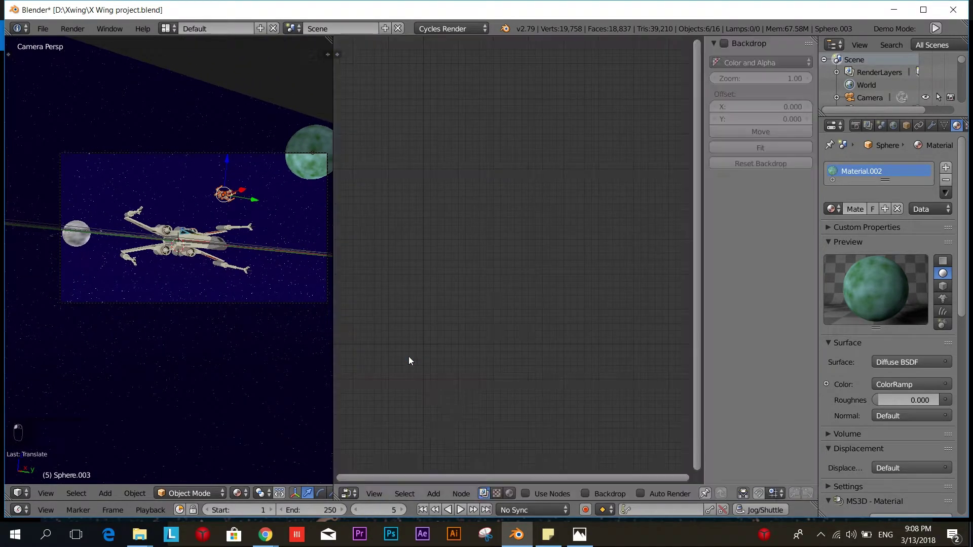
left_click(510, 493)
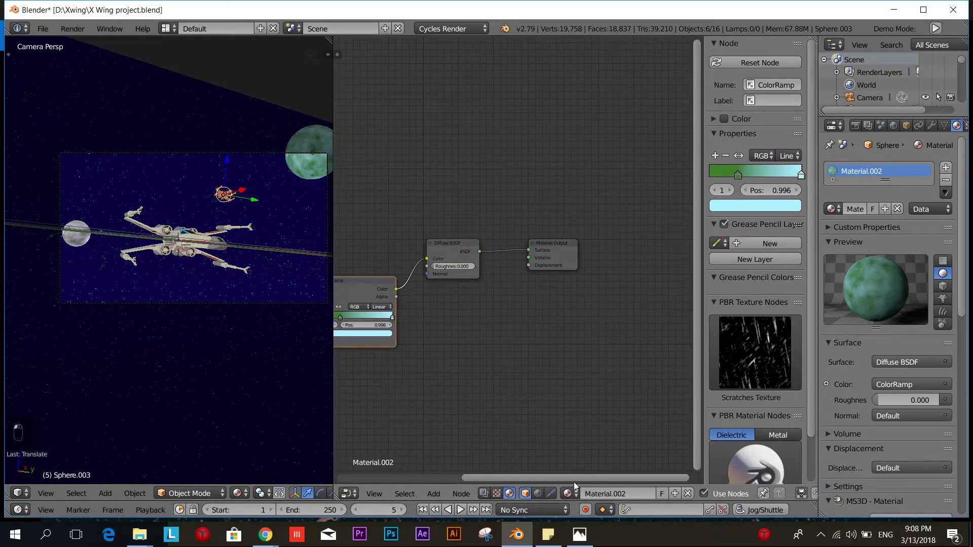
left_click(538, 493)
middle_click_drag(445, 391, 559, 392)
scroll(570, 302, "up", 2)
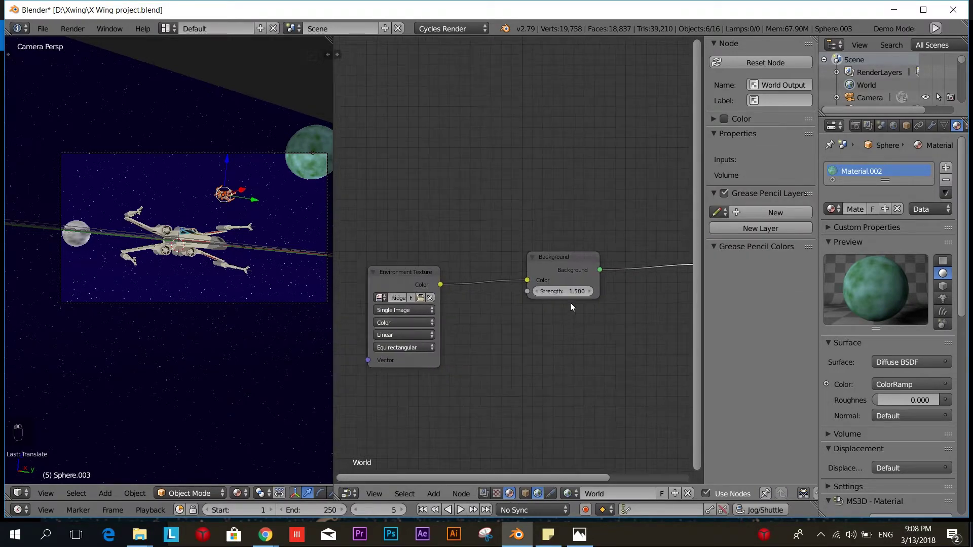
Step: Set the world Background node's strength to 2
left_click(567, 291)
type("2")
key("Return")
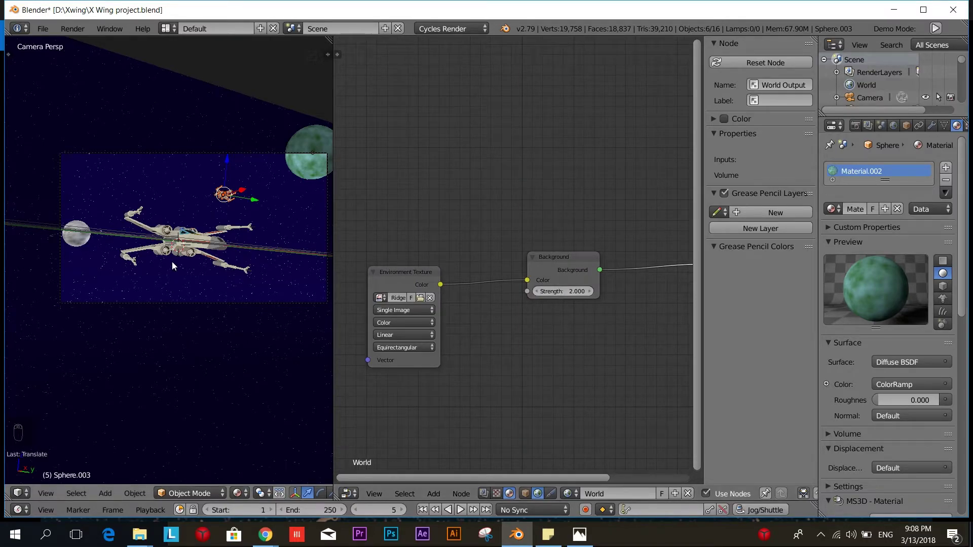
Step: Preview the lighting through the camera in rendered shading, return to solid shading, and merge the node editor back into the 3D viewport
key("shift+z")
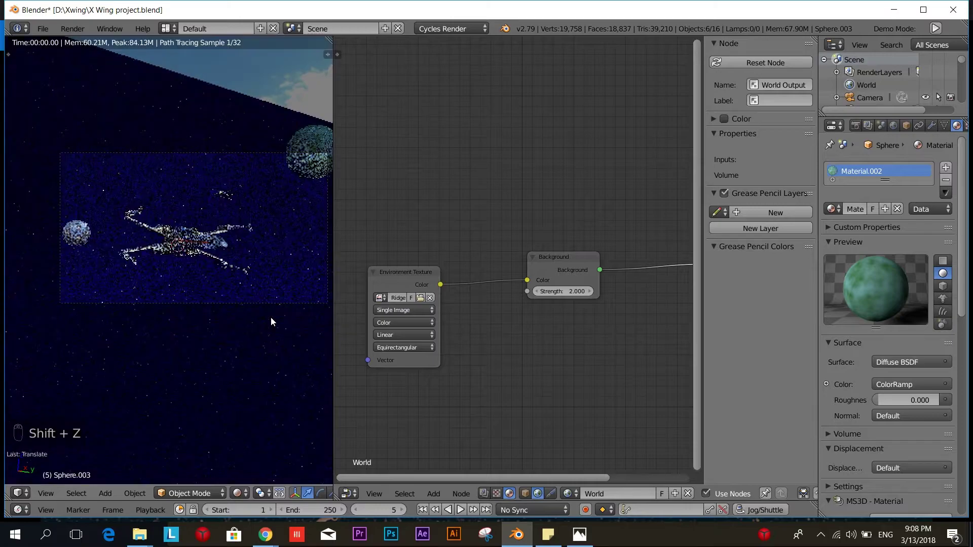
scroll(270, 318, "up", 1)
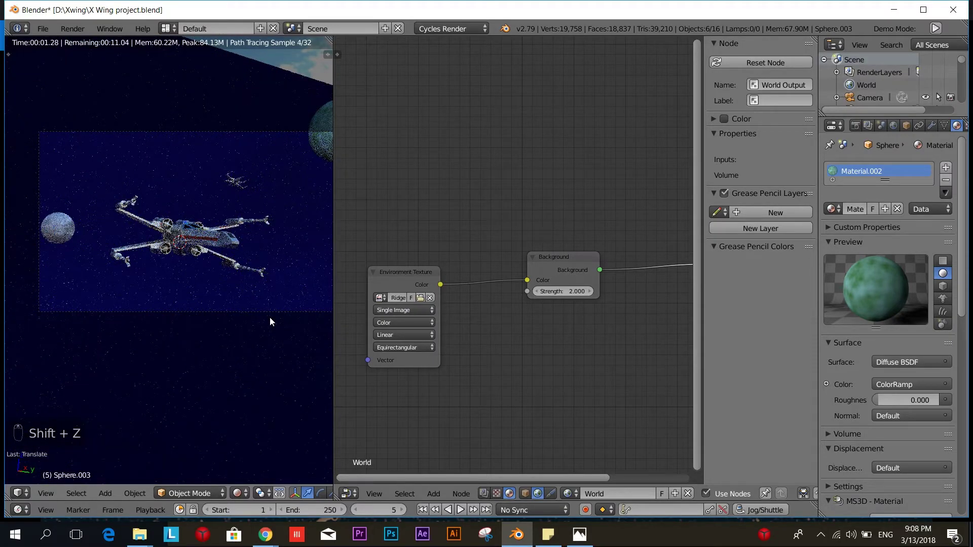
key("shift+z")
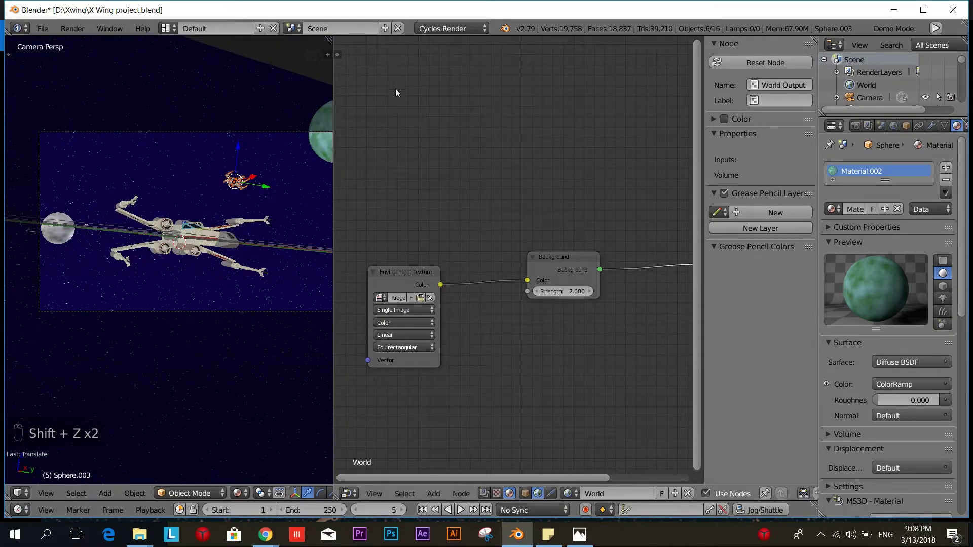
left_click_drag(328, 38, 430, 159)
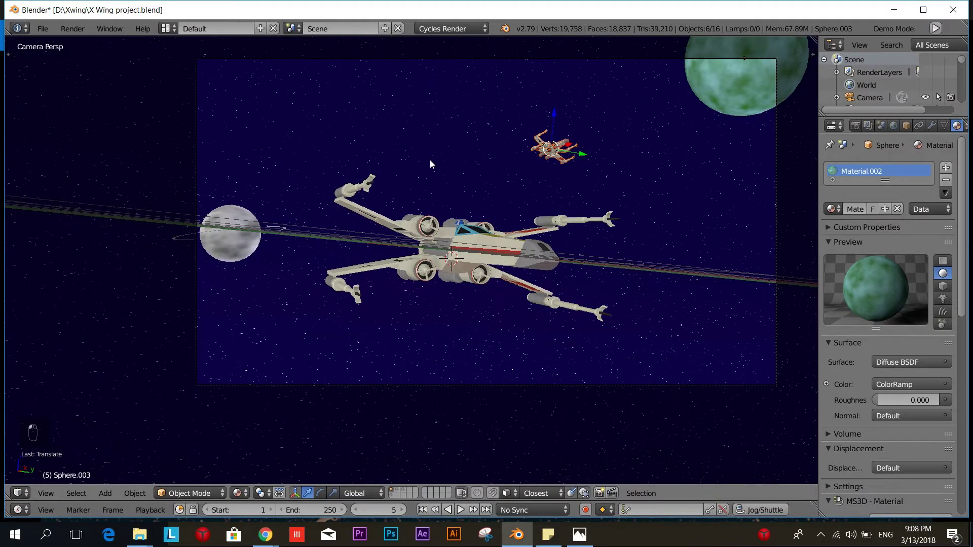
Step: Leave the camera view, scale the distant X-wing up slightly, and return to the camera view
key("KP_0")
key("s")
left_click(574, 203)
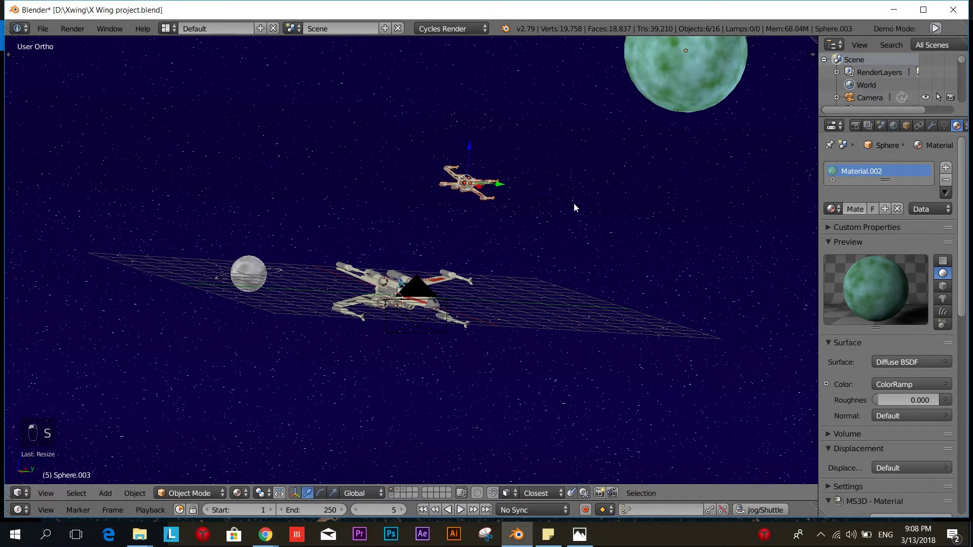
key("KP_0")
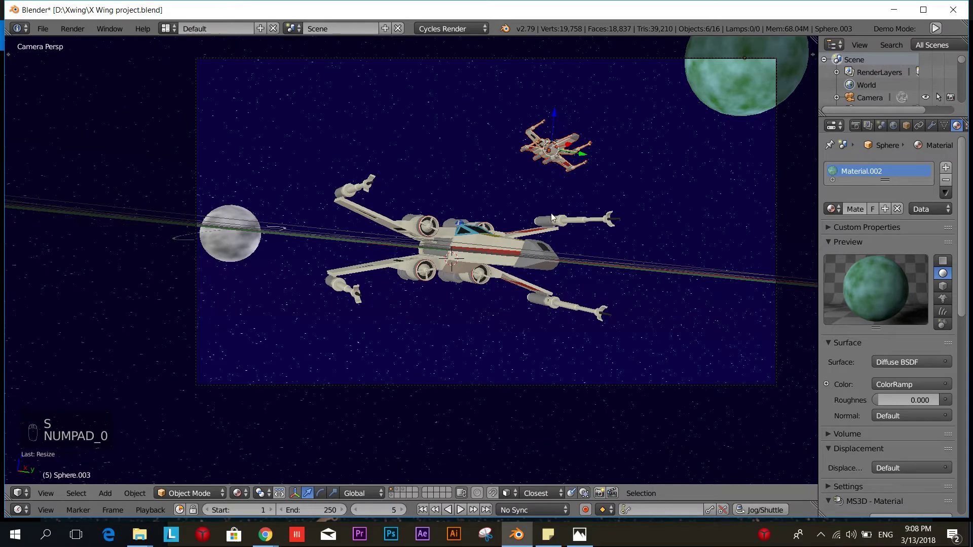
Step: Tilt the distant X-wing slightly by rotating it in the right and front views, then return to the camera view
key("KP_3")
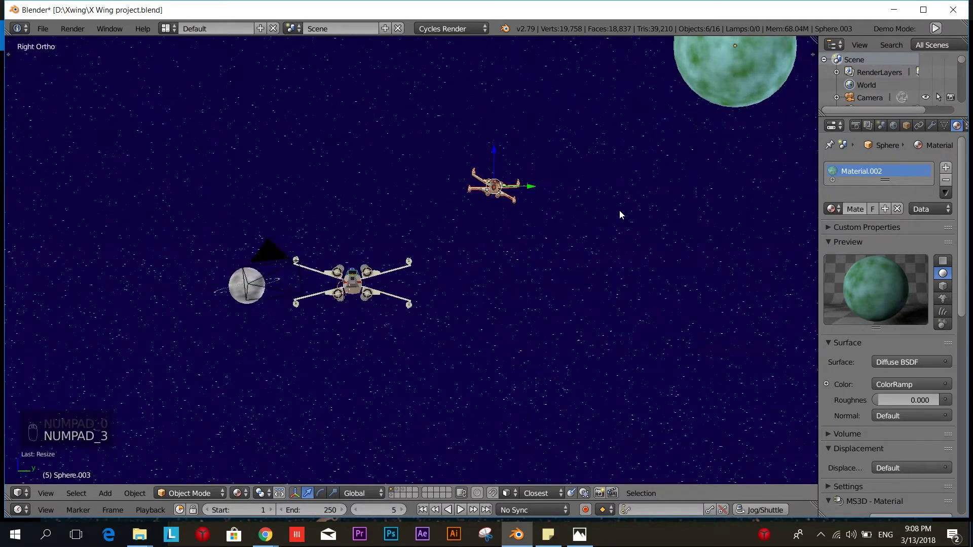
key("r")
left_click(623, 183)
key("KP_1")
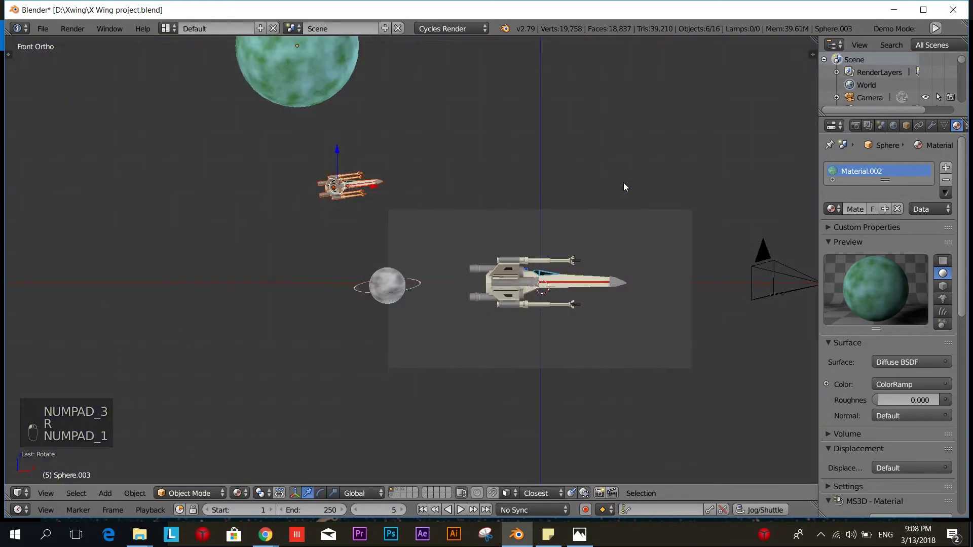
key("r")
left_click(610, 201)
key("KP_0")
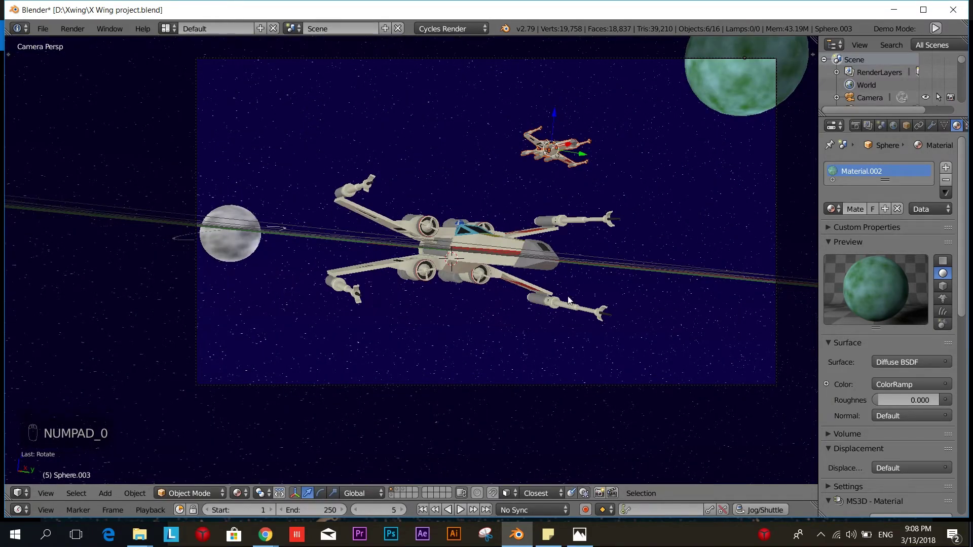
Step: Select the green planet and move it further inside the upper-right corner of the camera frame
scroll(603, 338, "down", 3, "shift")
scroll(549, 399, "up", 1)
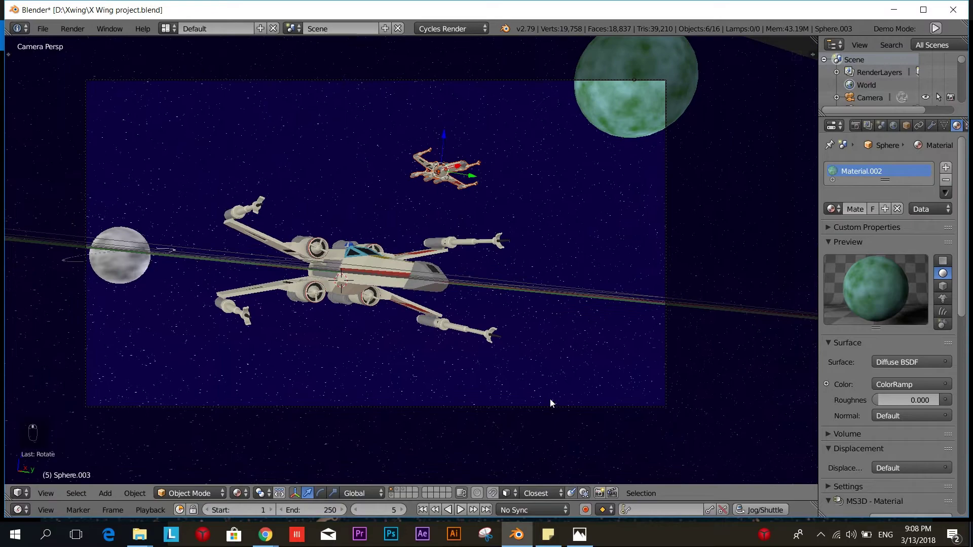
scroll(549, 399, "down", 4)
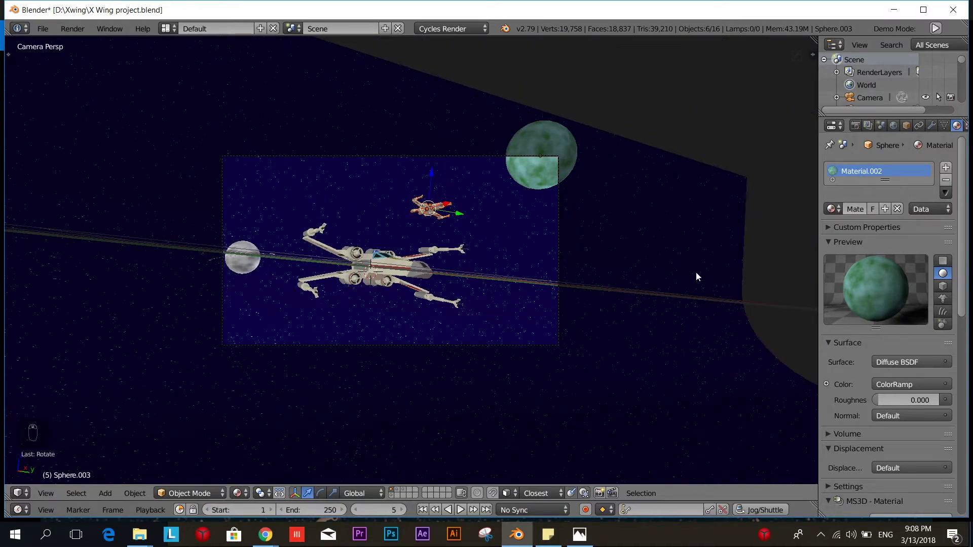
right_click(546, 169)
key("g")
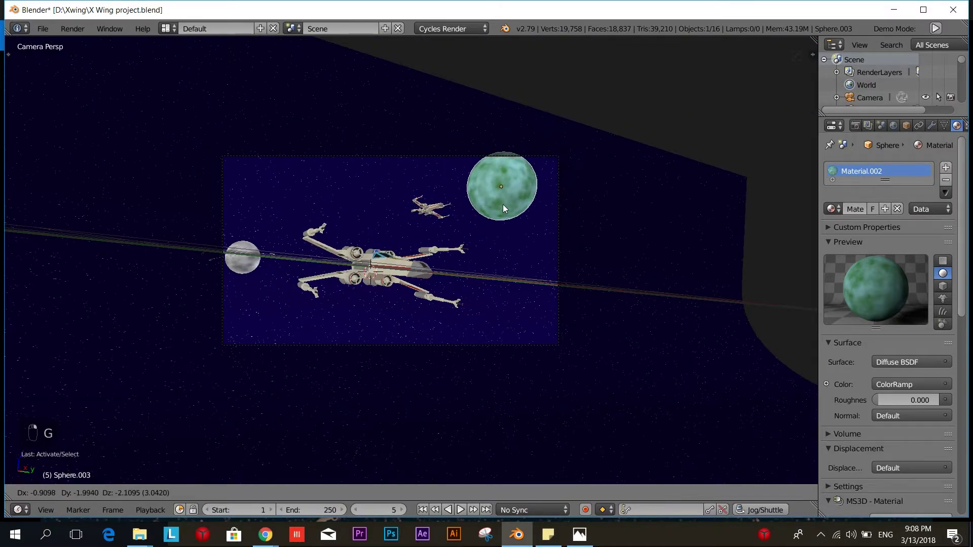
key("g")
left_click(508, 202)
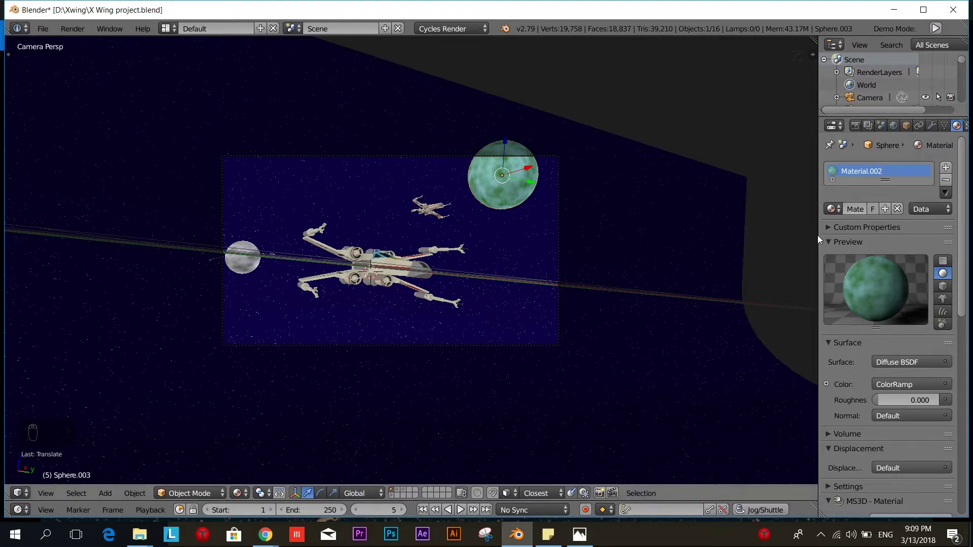
Step: Enable Denoising for the render layer in a widened properties editor, inspecting the X-wing in rendered shading before returning to solid shading
left_click_drag(819, 235, 635, 236)
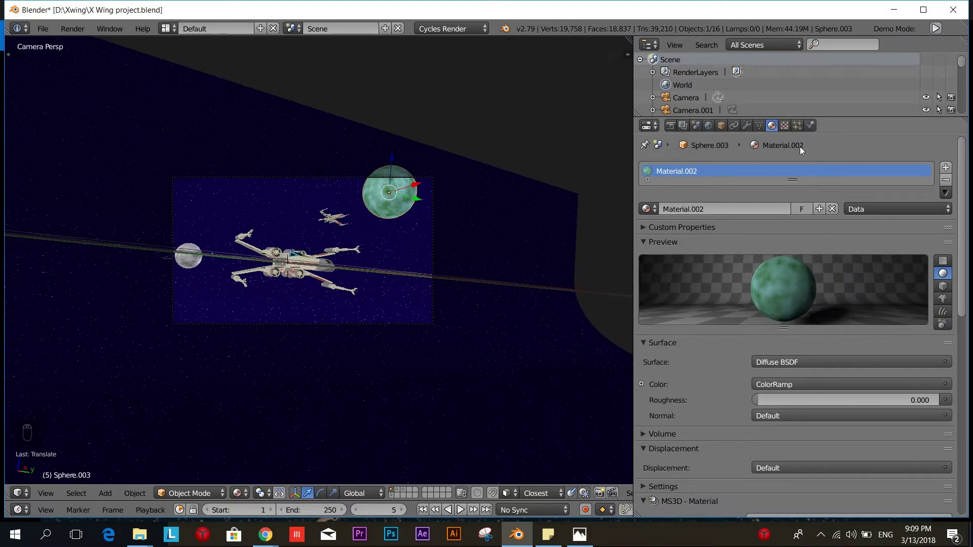
left_click(682, 126)
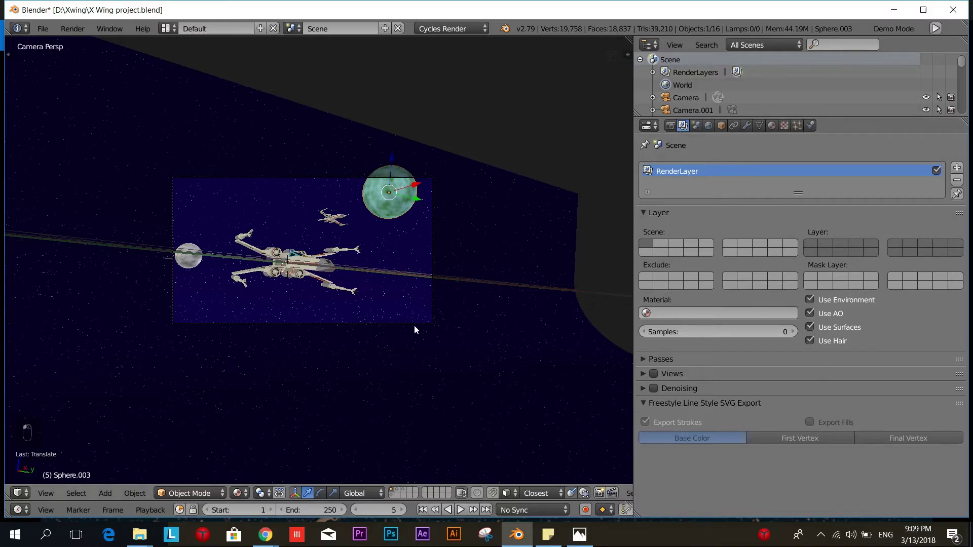
key("shift+z")
scroll(363, 313, "up", 8)
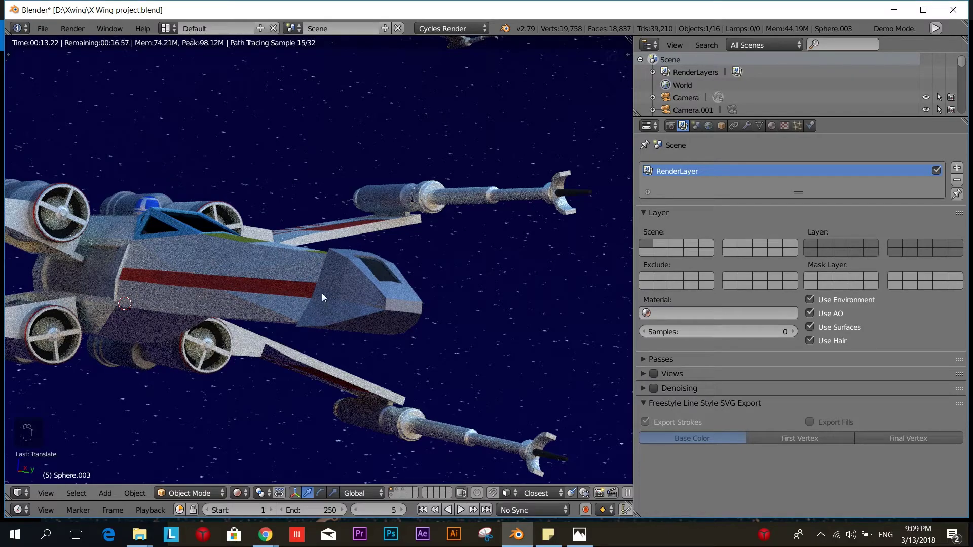
scroll(283, 291, "down", 3)
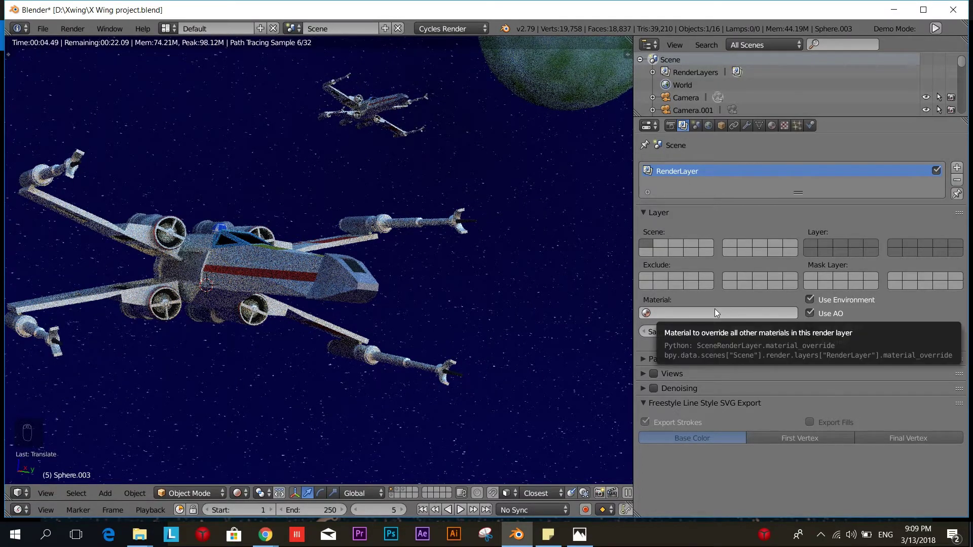
left_click(653, 388)
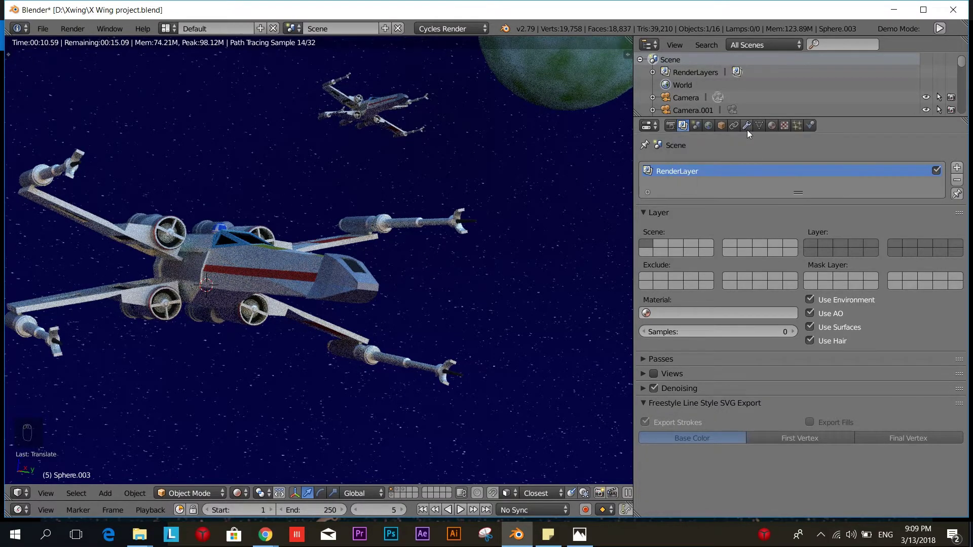
scroll(418, 204, "down", 5)
key("shift+z")
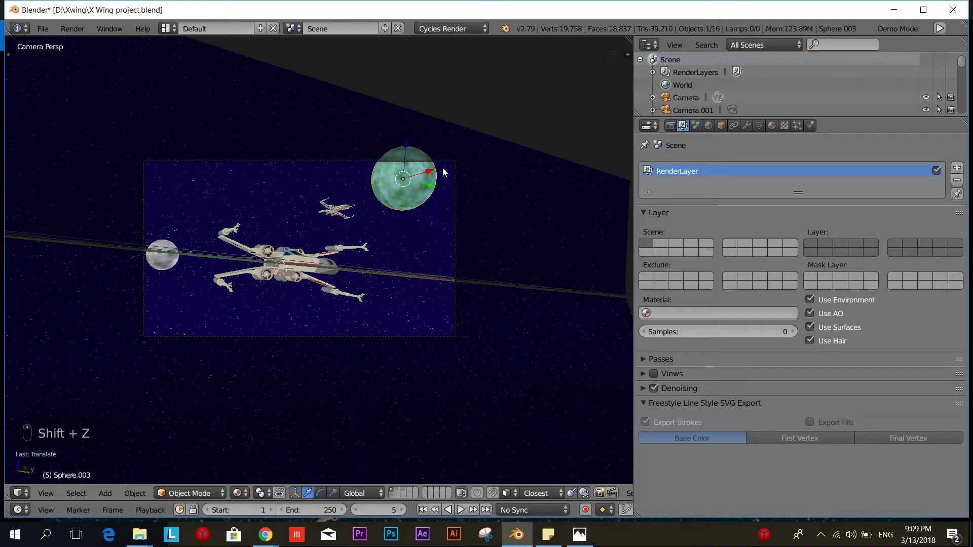
Step: Select the camera, show its lens and depth of field settings, and nudge the camera slightly
right_click(443, 167)
left_click(747, 129)
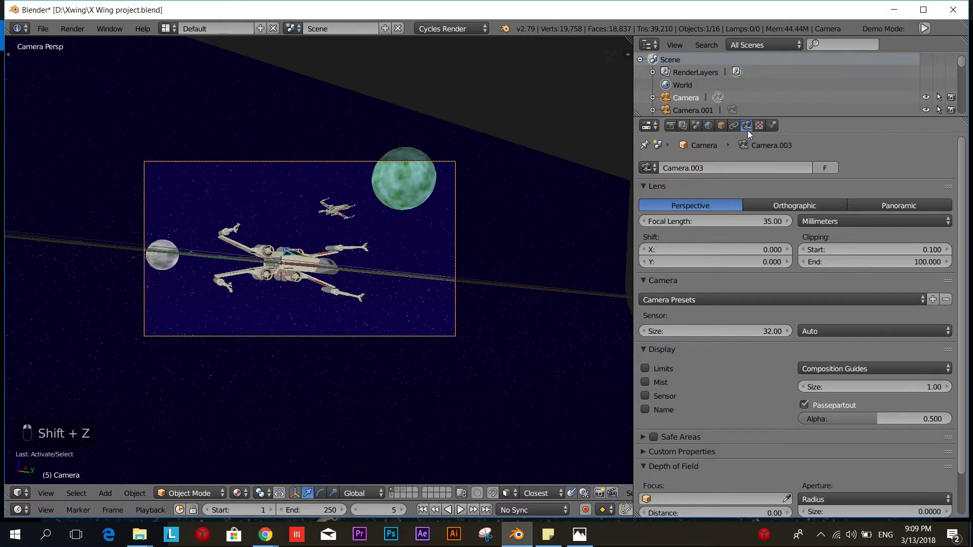
scroll(745, 213, "down", 2)
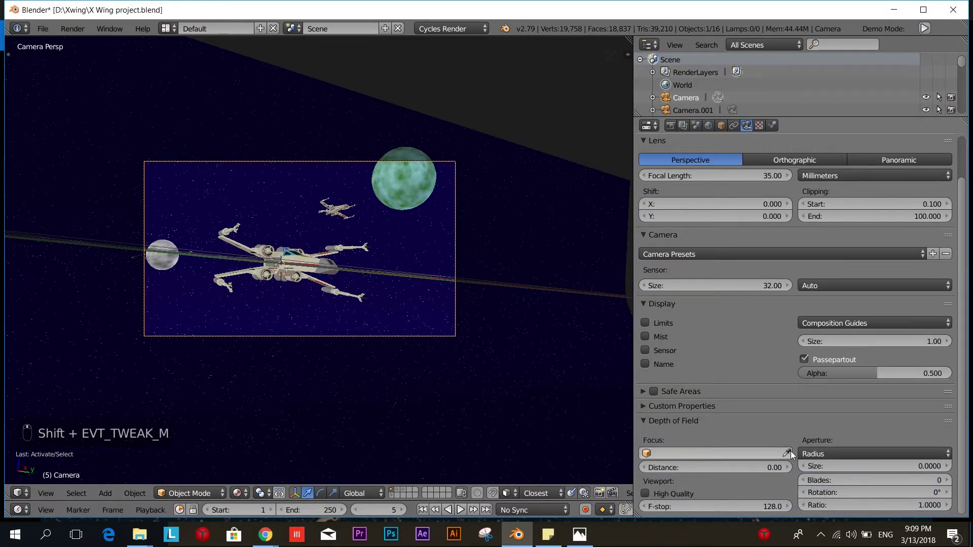
key("g")
left_click(378, 337)
Step: Move the ringed gray planet slightly down and left in the frame and scale it up about 1.38 times
right_click(163, 277)
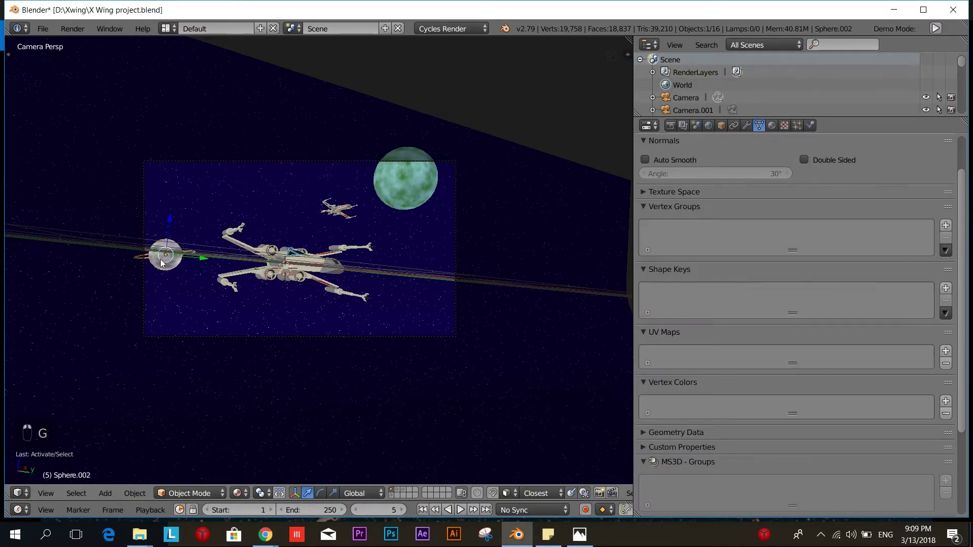
key("g")
left_click(167, 276)
key("s")
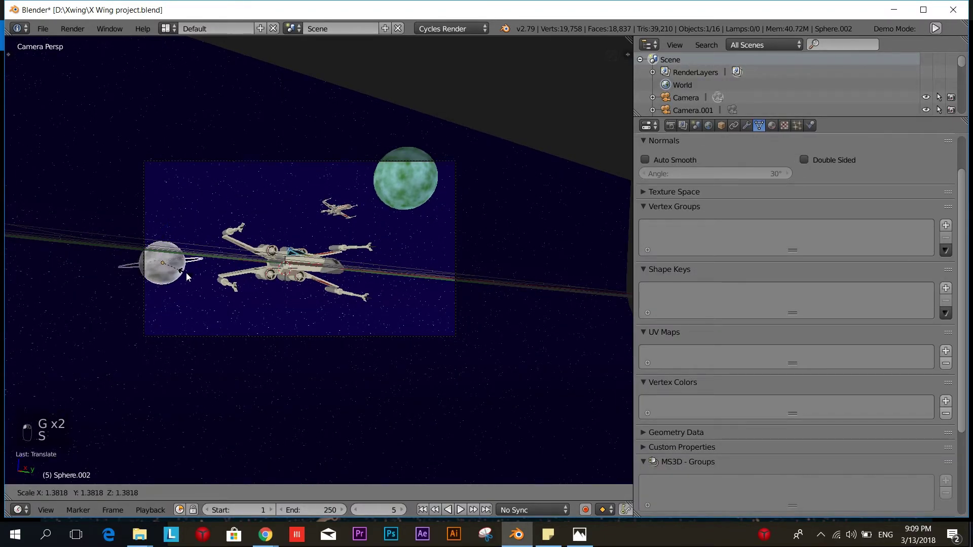
left_click(187, 278)
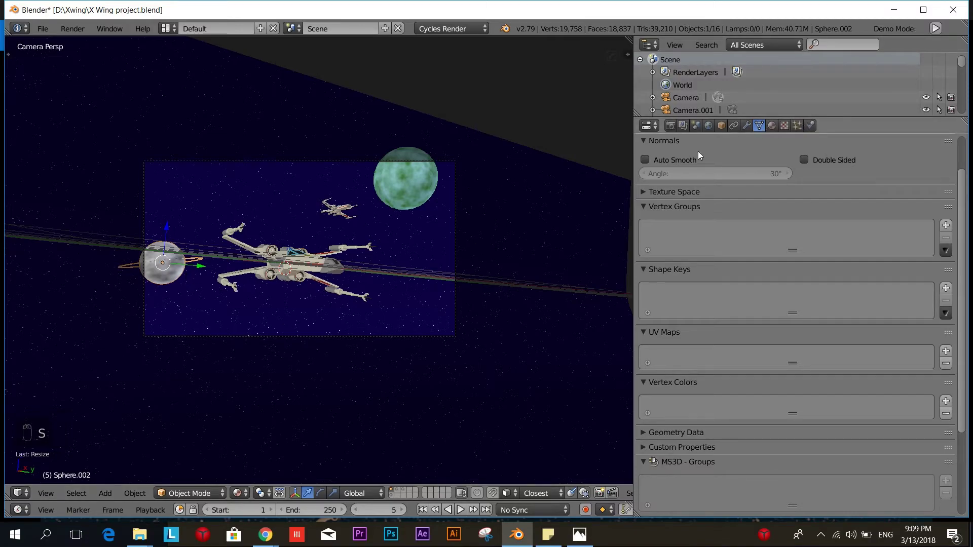
Step: Reselect the camera and pick the near X-wing's body, Cube, as its depth of field focus object
right_click(456, 162)
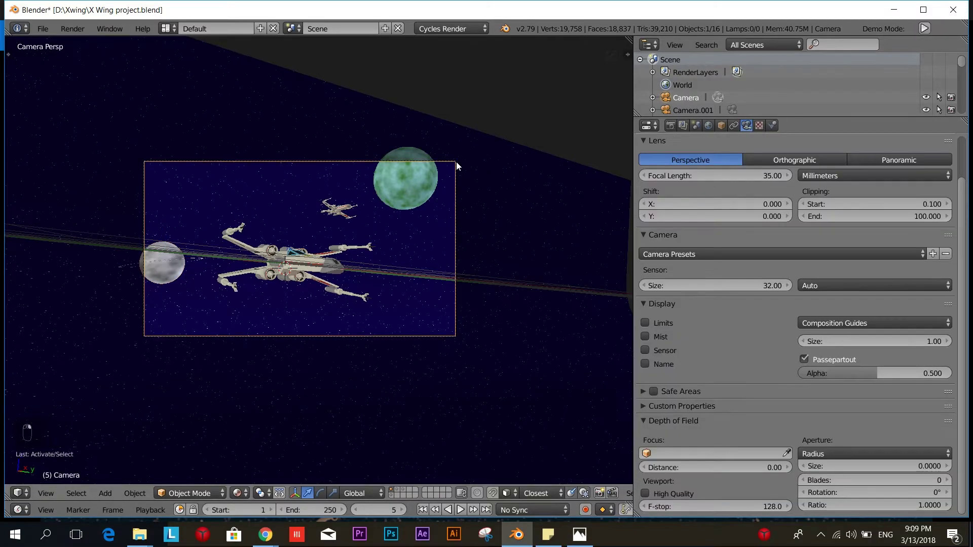
left_click(786, 453)
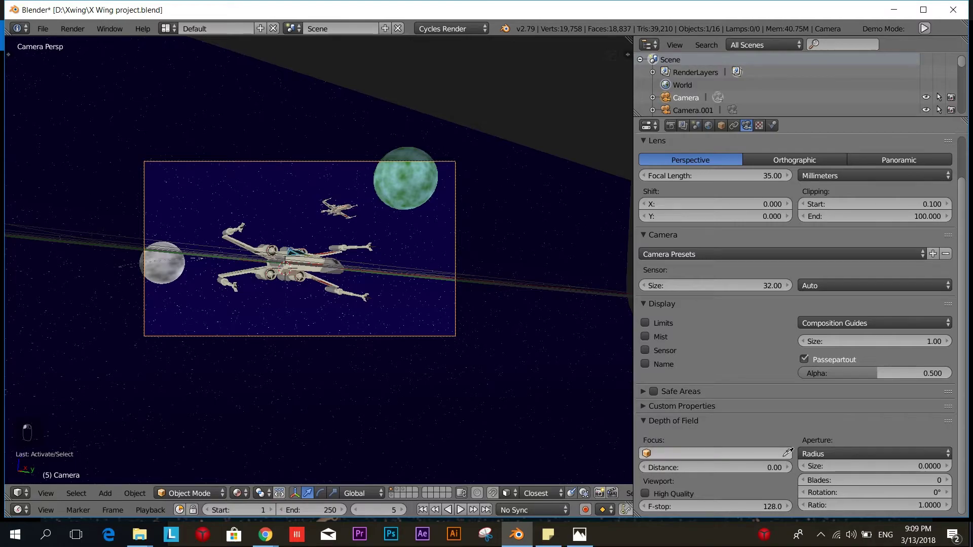
left_click(295, 262)
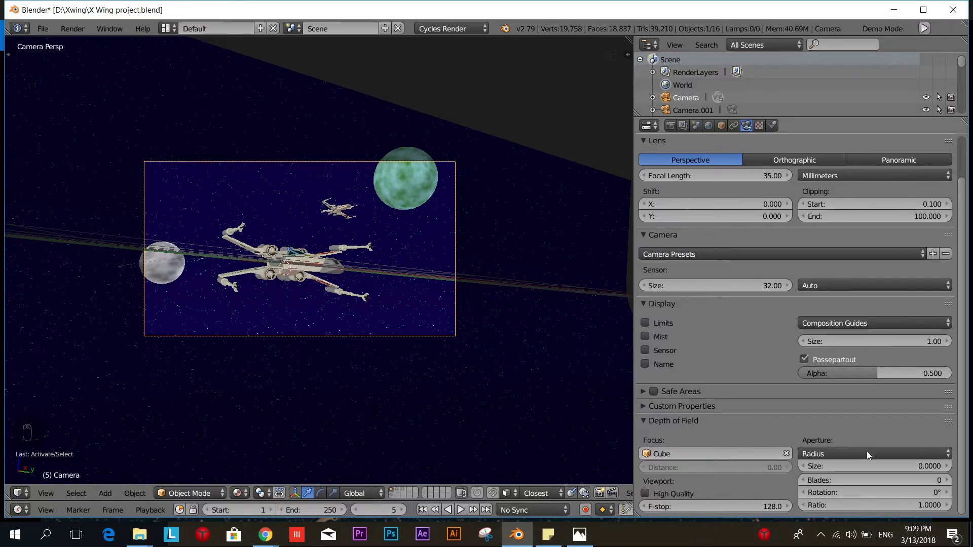
Step: Set the camera's depth of field aperture size to 0.1
double_click(917, 466)
left_click(915, 465)
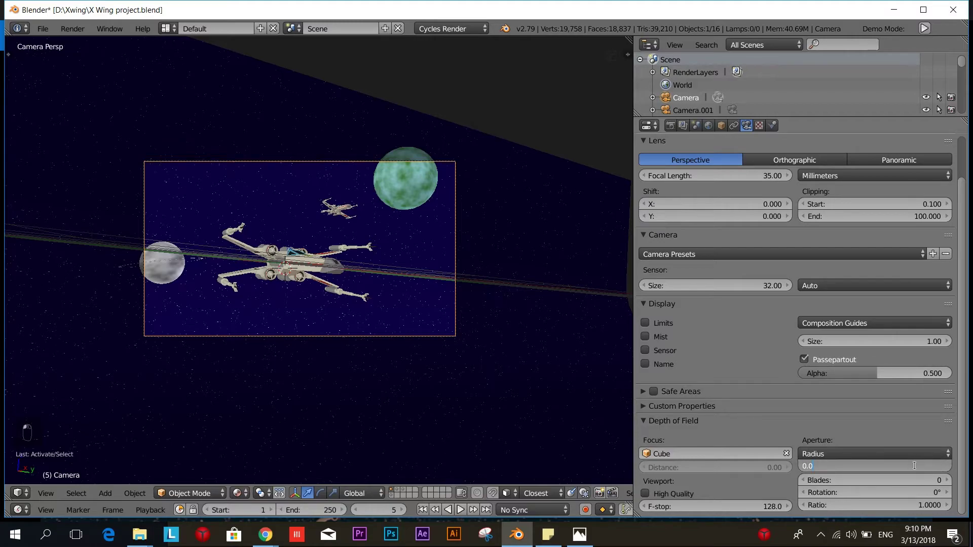
key("BackSpace")
type("1")
key("Return")
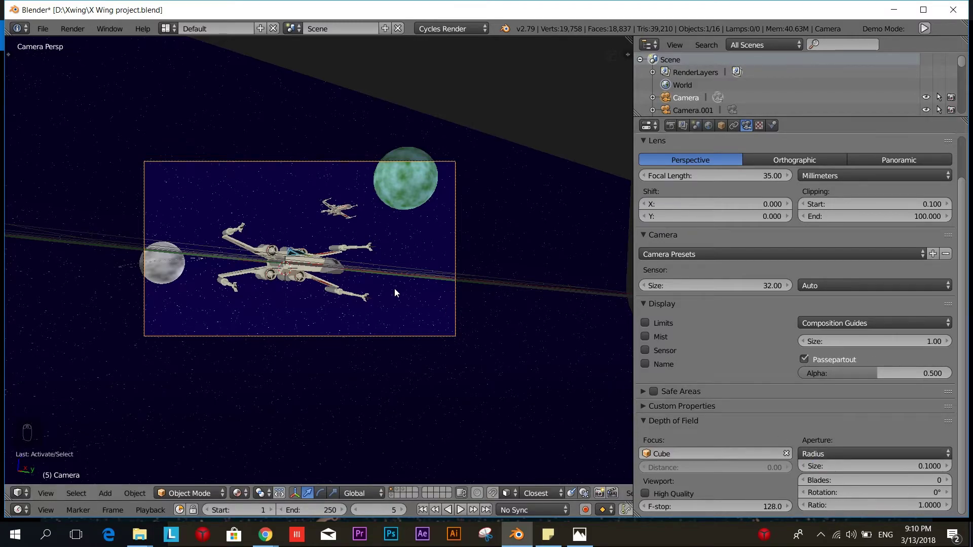
scroll(394, 287, "up", 2)
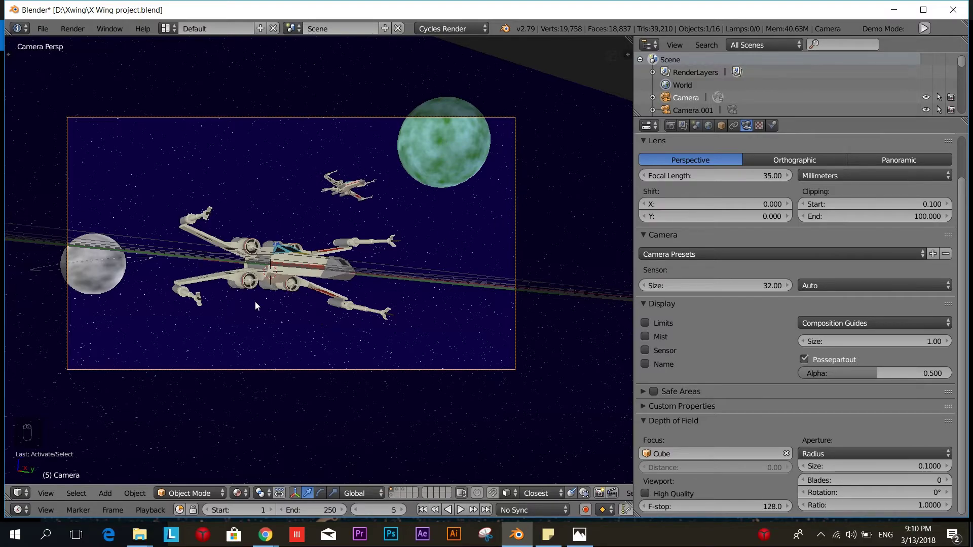
Step: Open the render settings and set the render resolution scale to 100%
scroll(713, 347, "up", 3)
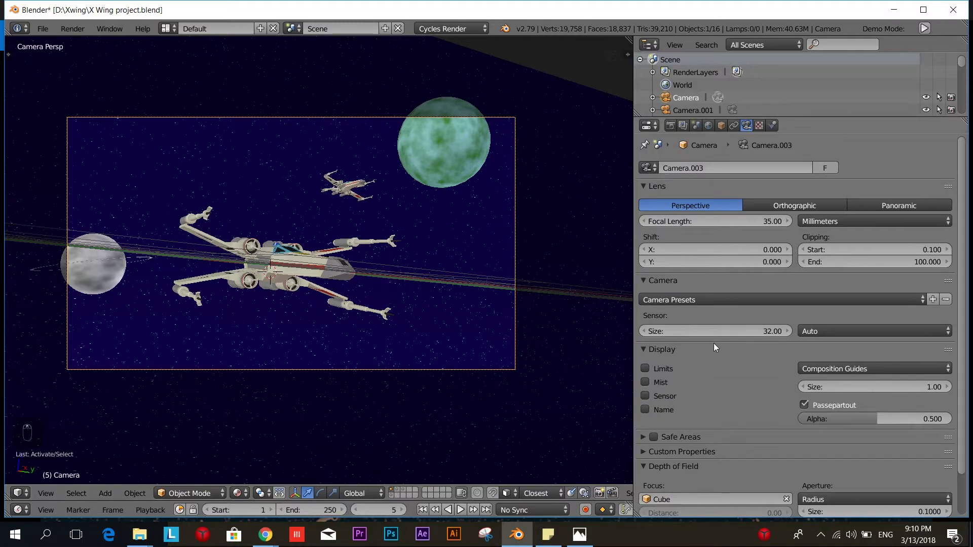
left_click(671, 126)
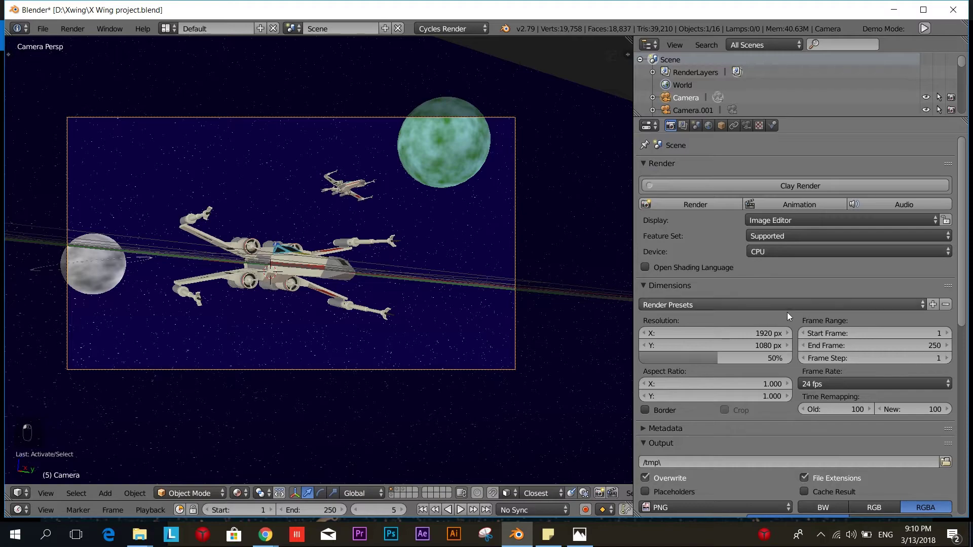
scroll(787, 312, "down", 1)
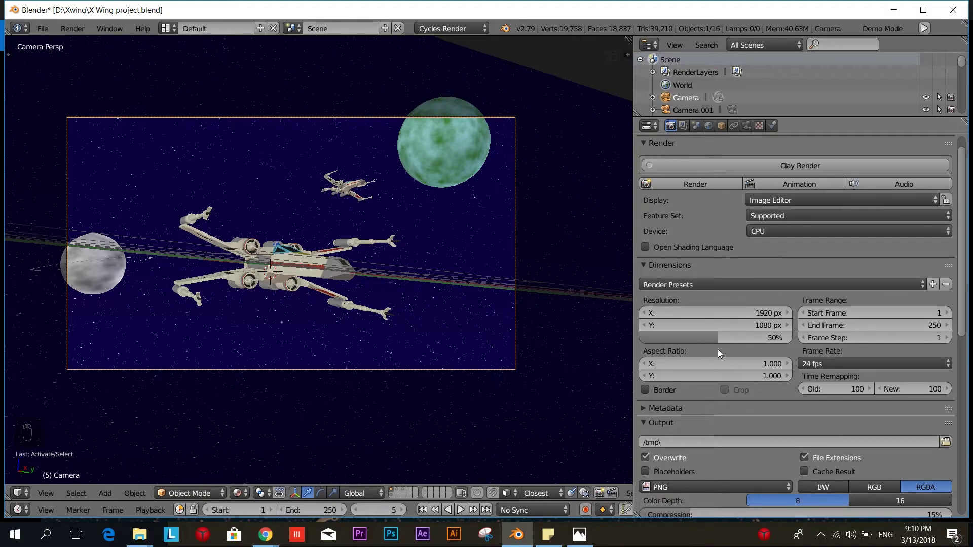
left_click_drag(716, 339, 792, 360)
Step: Set the PNG output compression to 0%
scroll(787, 381, "down", 2)
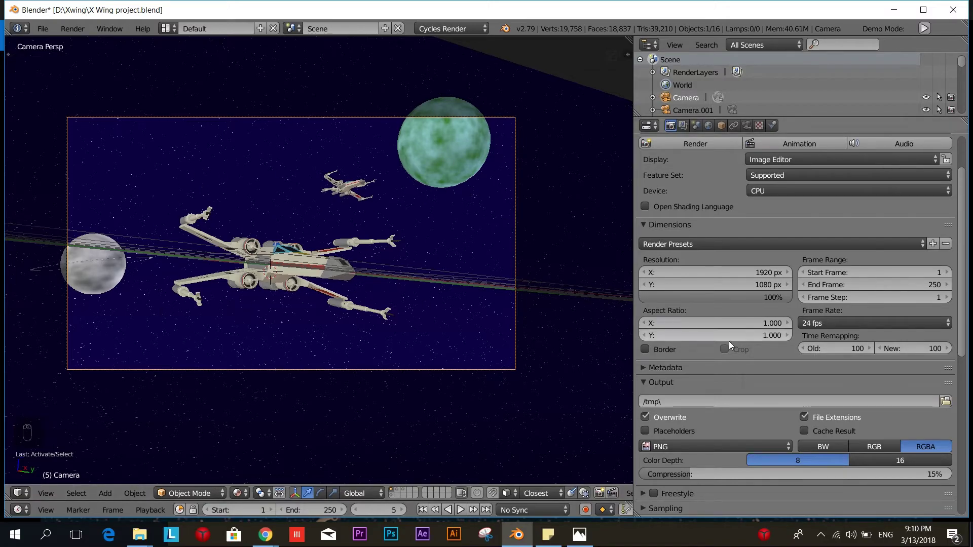
scroll(832, 355, "down", 1)
scroll(746, 372, "down", 2)
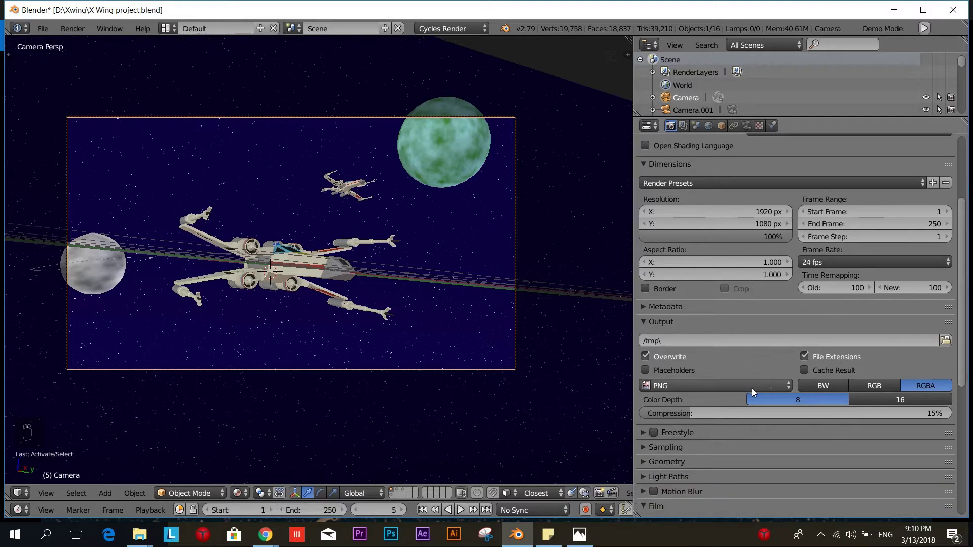
left_click_drag(687, 415, 638, 413)
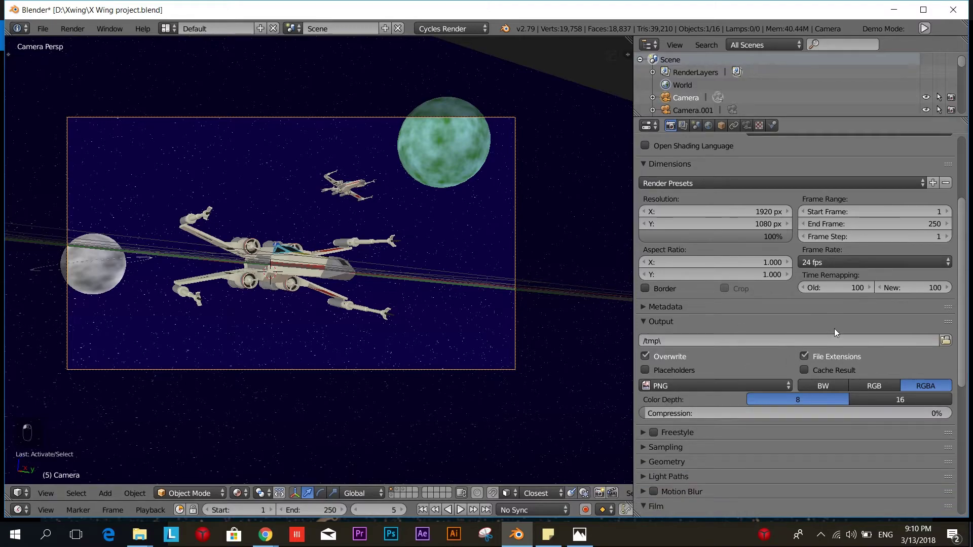
Step: Expand the sampling settings and set the render samples to 250
scroll(824, 332, "down", 2)
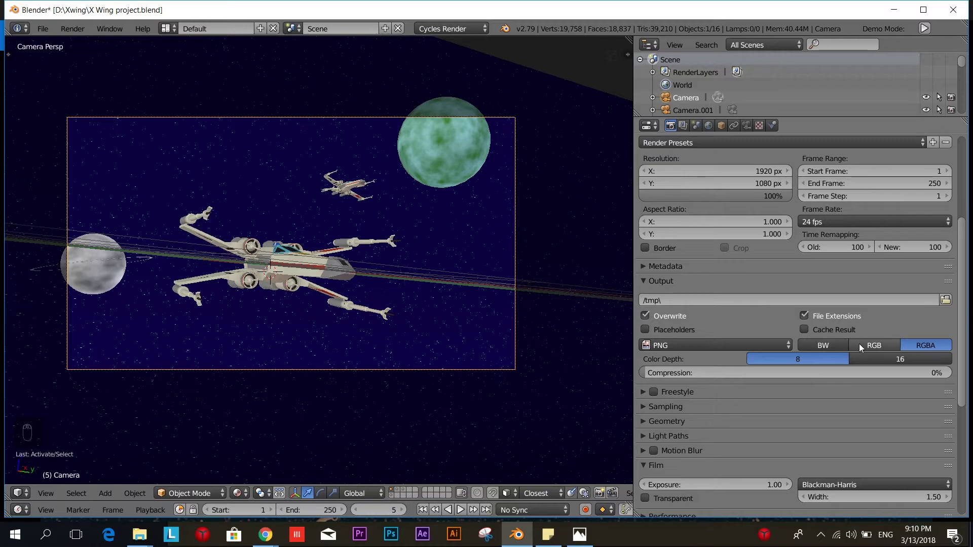
left_click(765, 342)
scroll(872, 346, "down", 2)
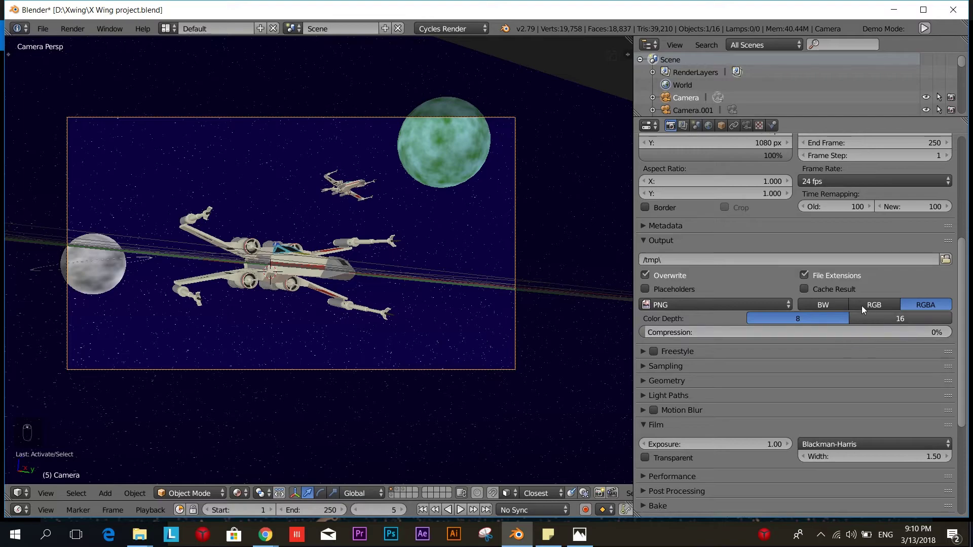
scroll(804, 353, "down", 4)
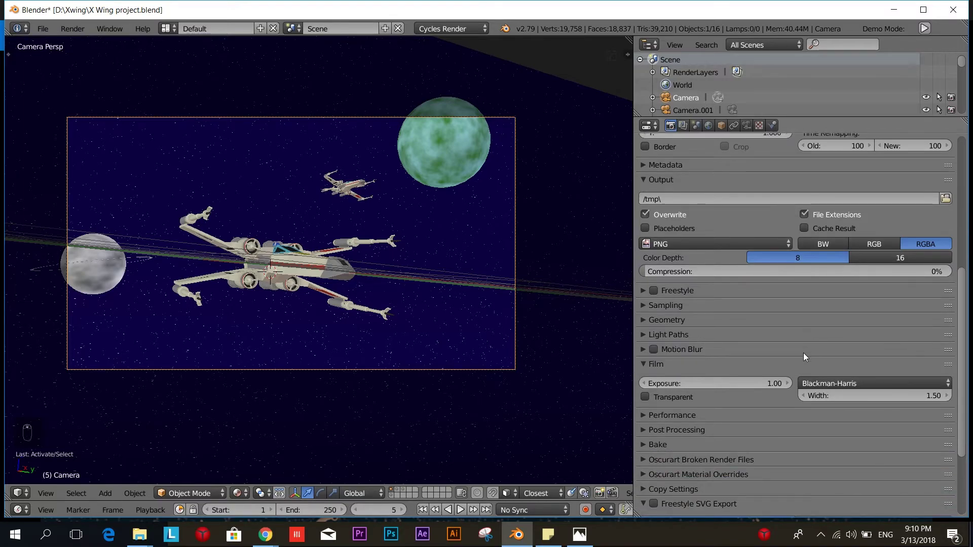
left_click(705, 396)
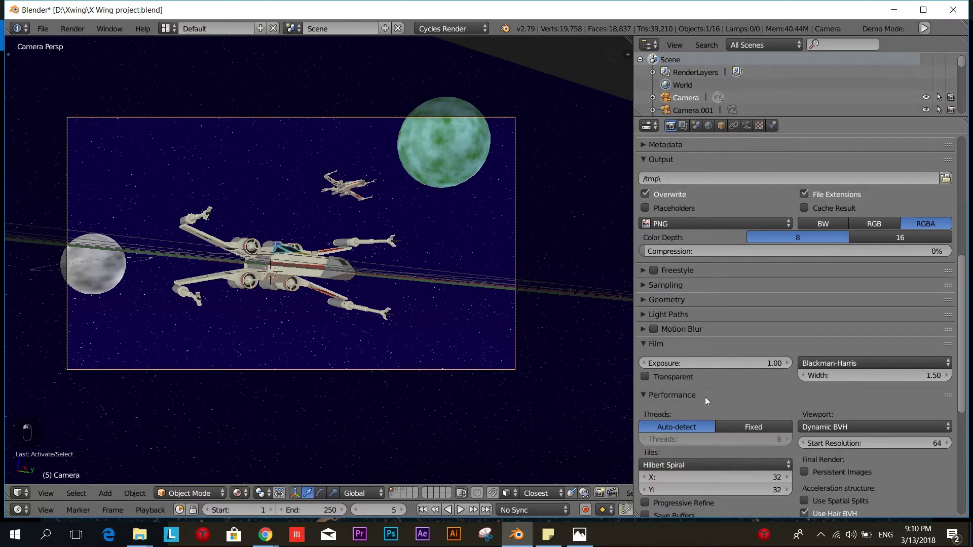
left_click(705, 397)
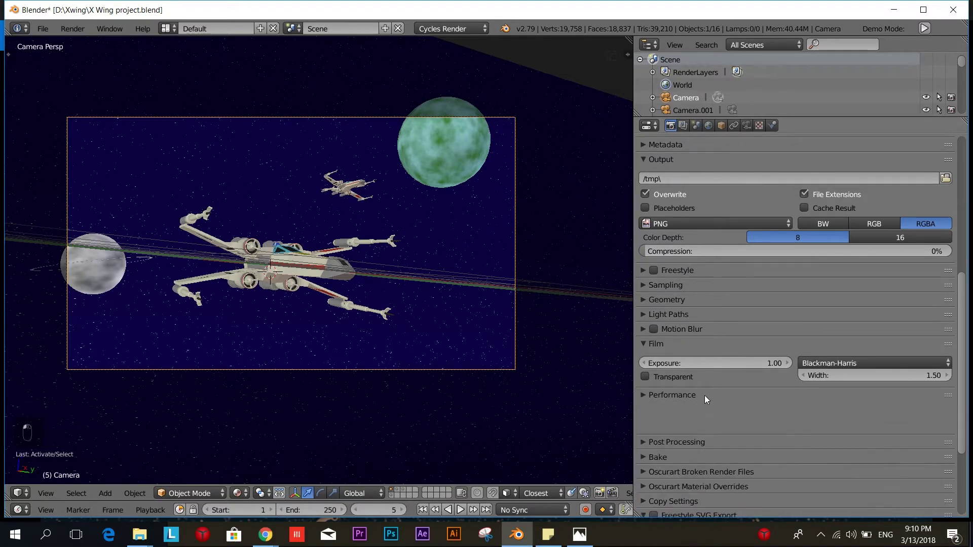
left_click(707, 283)
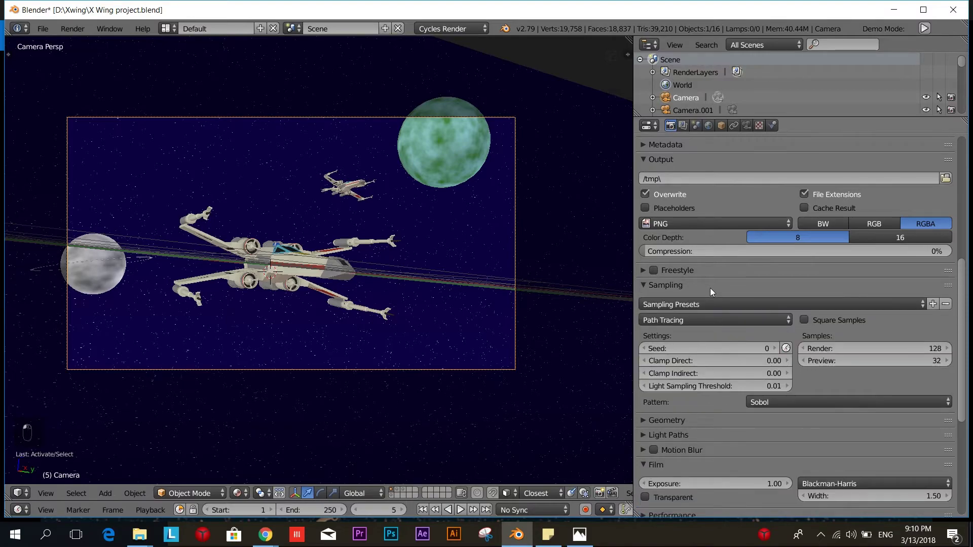
left_click(847, 350)
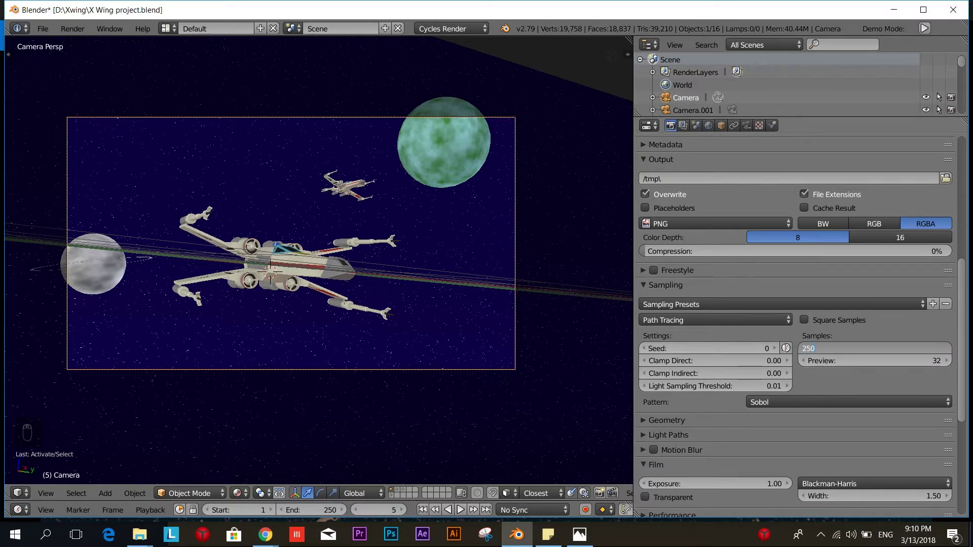
key("Return")
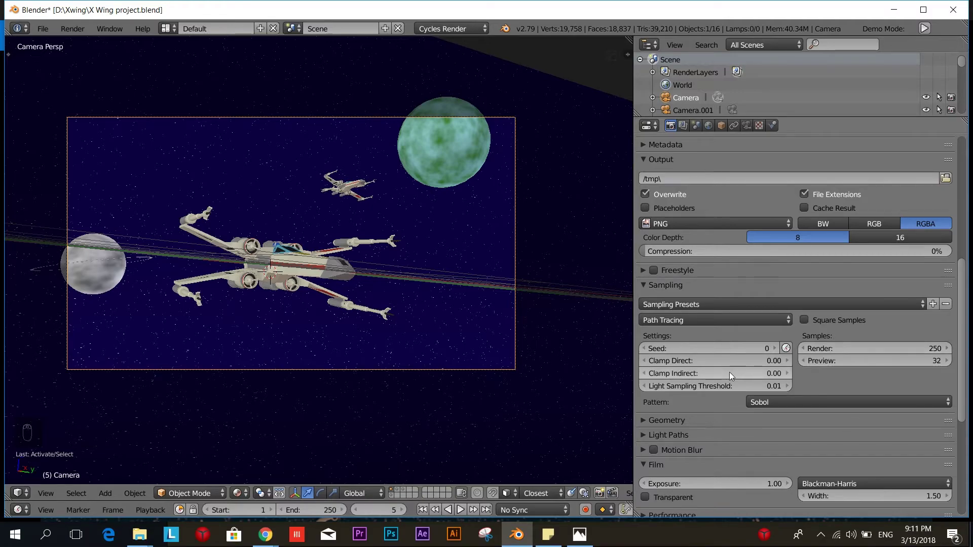
Step: Widen the 3D viewport by narrowing the properties area, and collapse the render dimensions settings
scroll(729, 372, "up", 10)
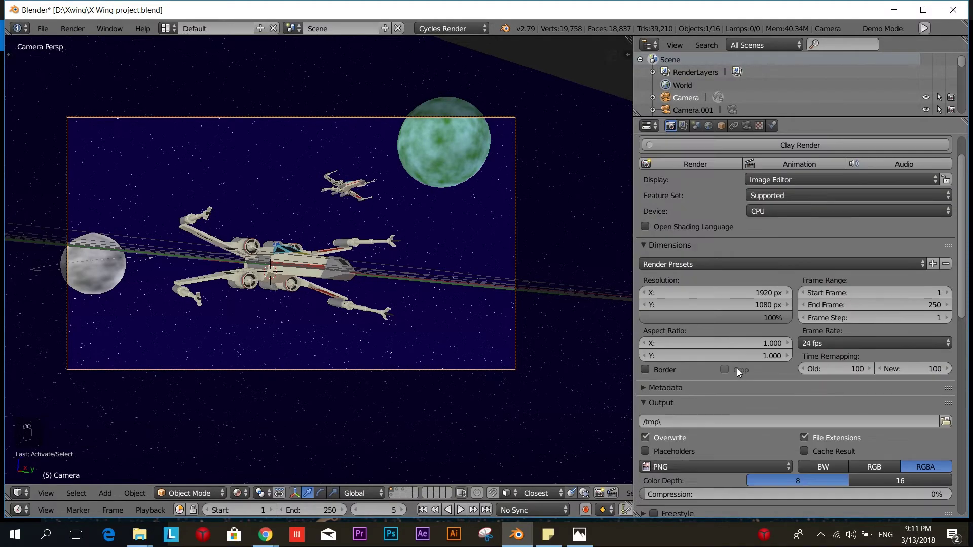
scroll(737, 369, "up", 2)
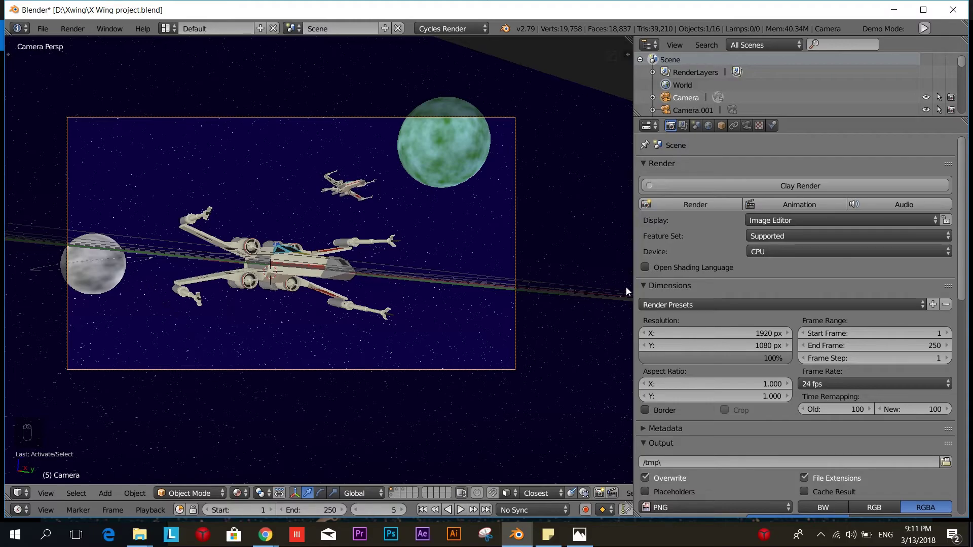
left_click_drag(635, 281, 790, 286)
left_click(803, 287)
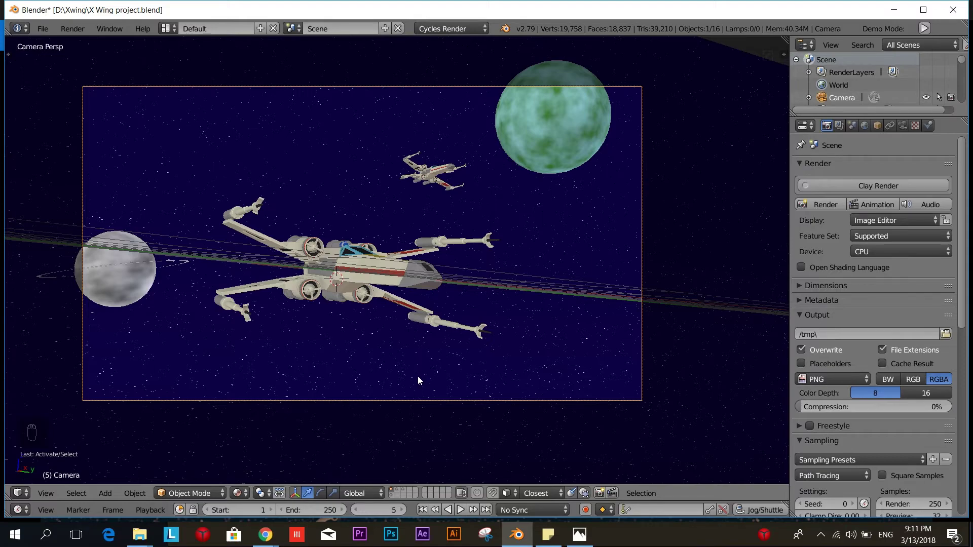
Step: Save the project over the existing X Wing project.blend and render the camera's still image
key("ctrl+s")
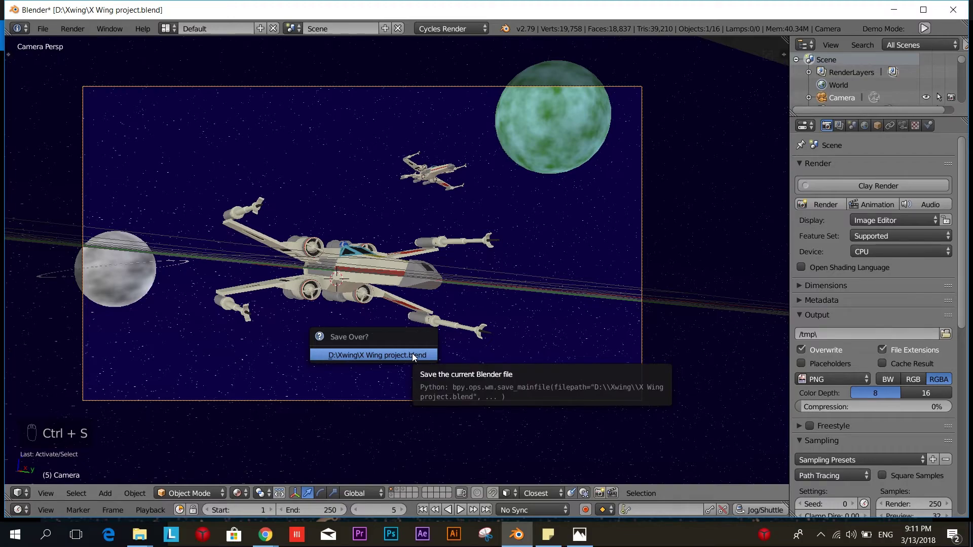
left_click(412, 354)
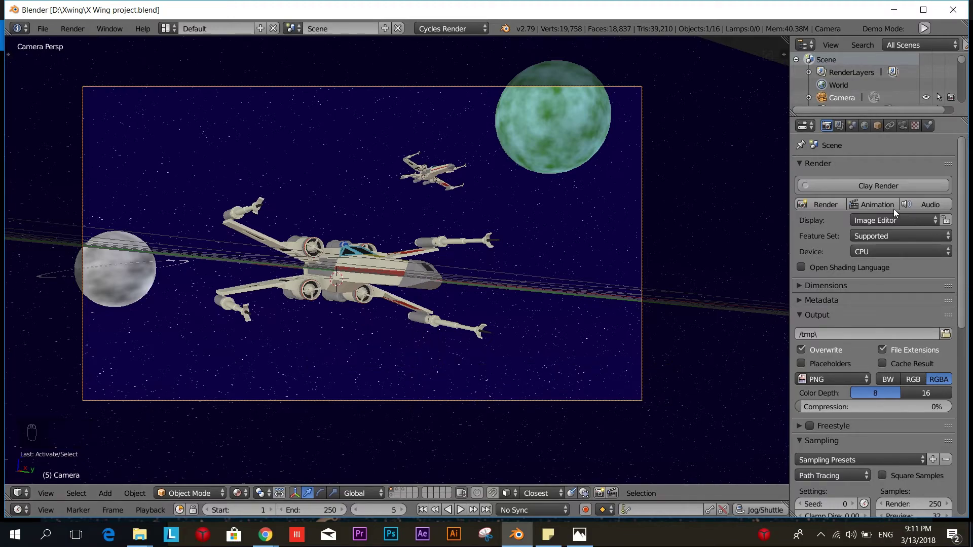
left_click(825, 203)
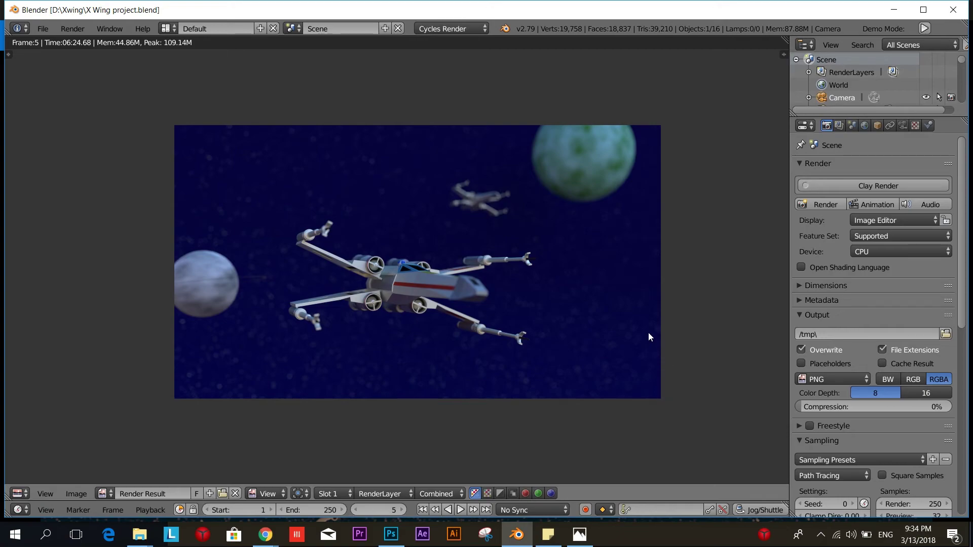
Step: Set the camera's depth of field aperture size to 0.01 and briefly preview the scene in rendered shading
left_click(902, 126)
scroll(897, 324, "down", 3)
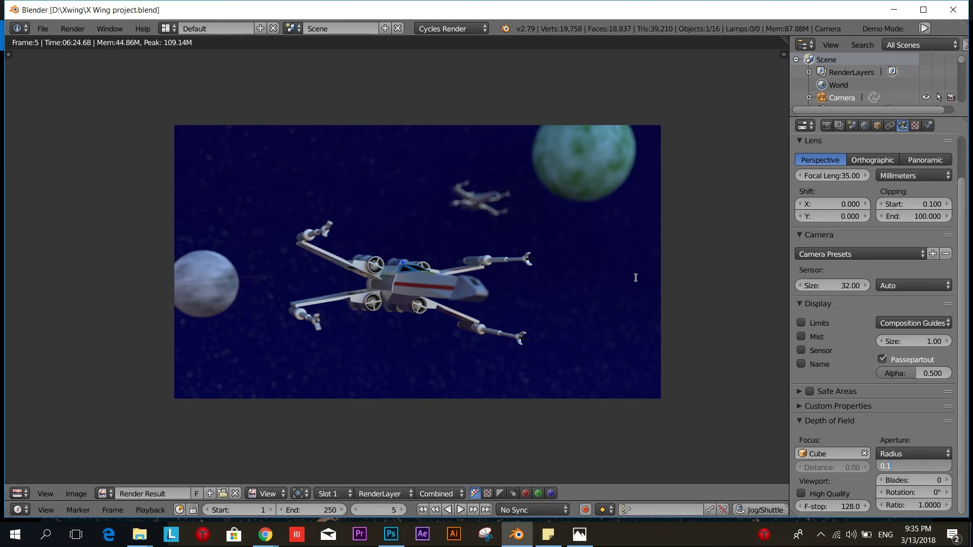
key("Return")
key("Escape")
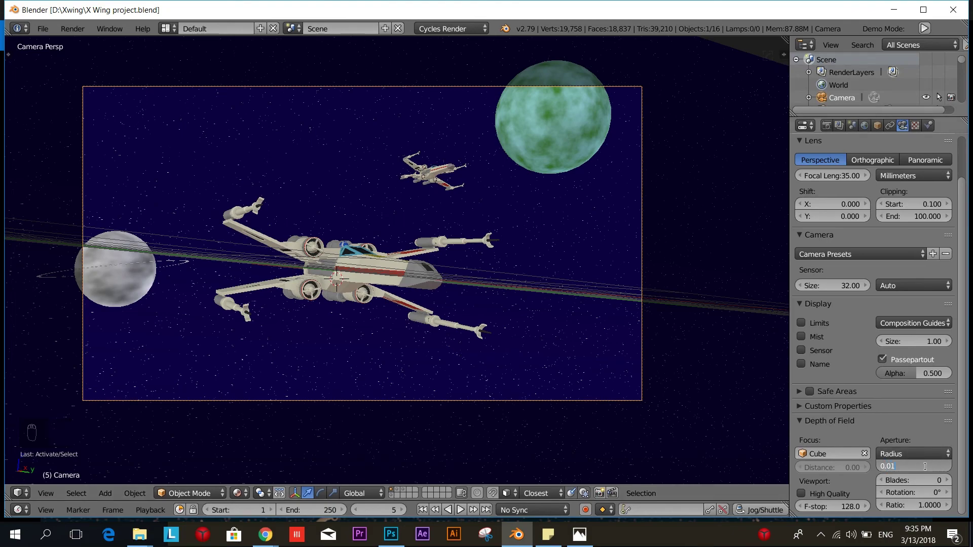
key("Return")
key("shift+z")
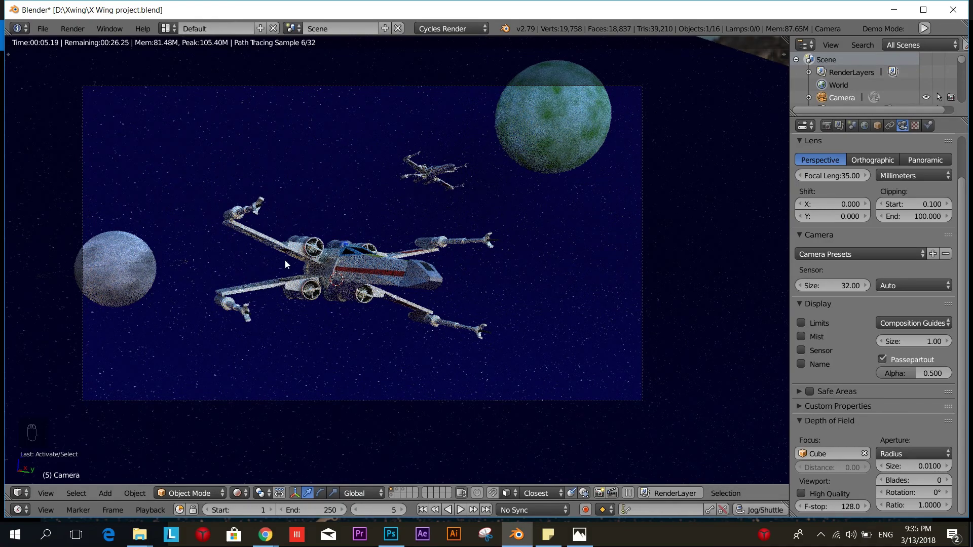
key("shift+z")
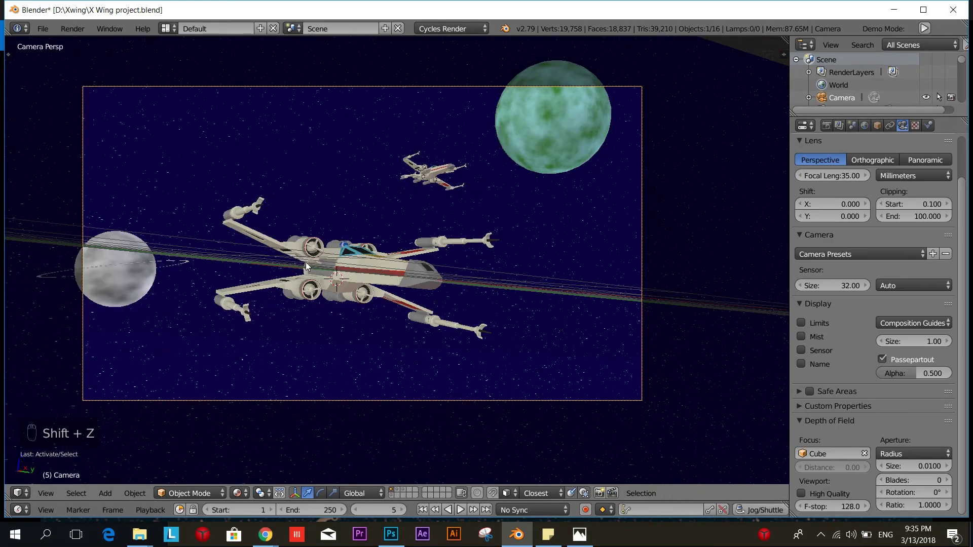
Step: Examine the placement of the camera, X-wings and planets from outside the camera, and return to the camera view
middle_click_drag(318, 261, 395, 284)
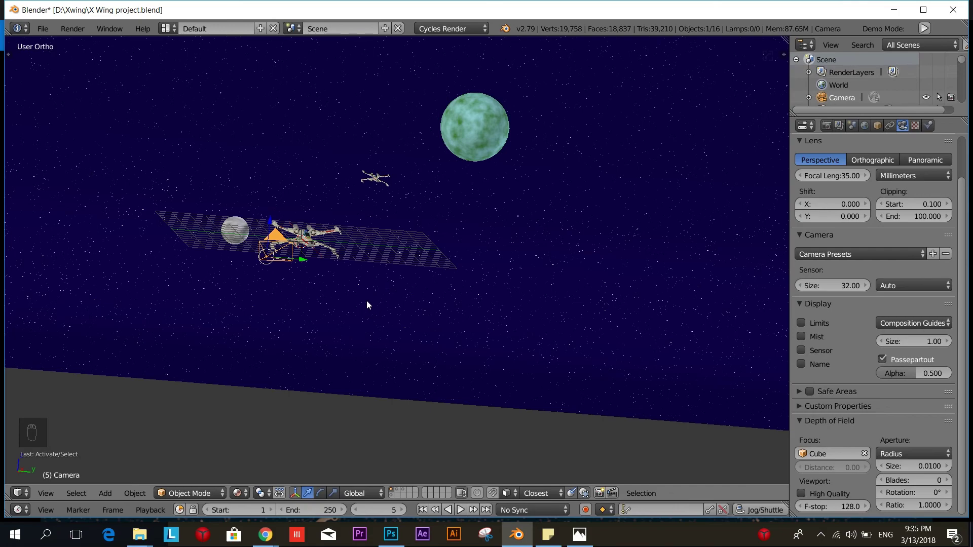
scroll(367, 304, "up", 3)
middle_click_drag(331, 309, 495, 353)
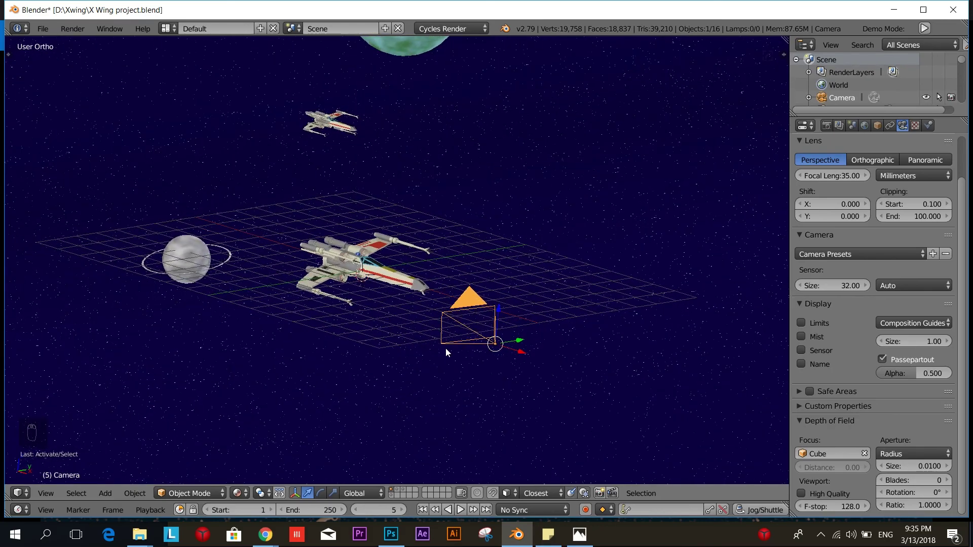
middle_click_drag(444, 336, 408, 325, "shift")
key("KP_0")
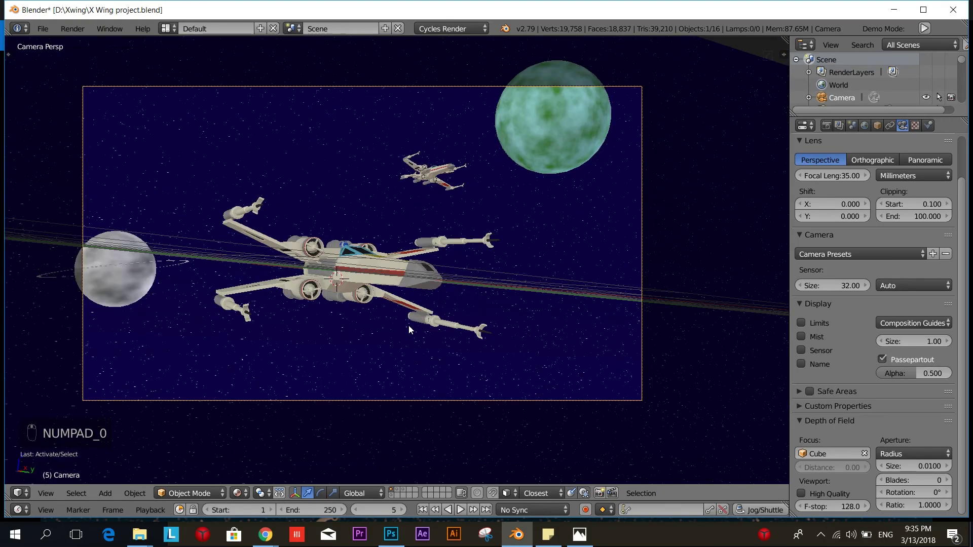